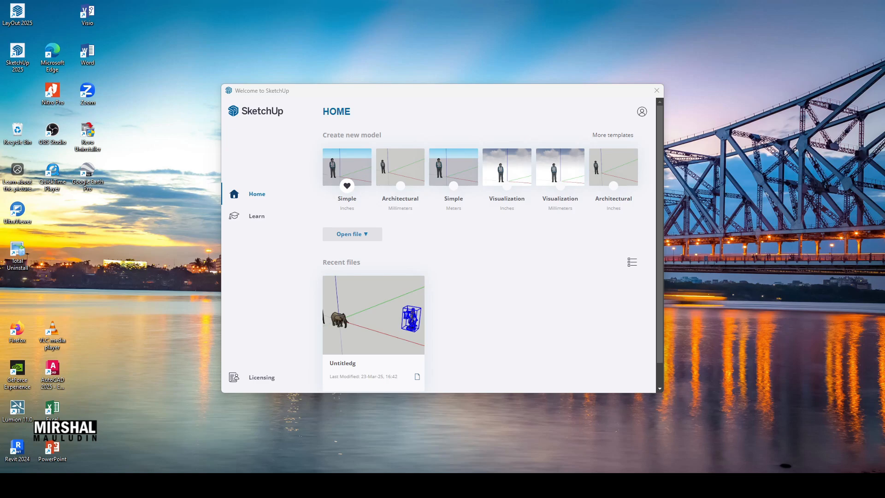
Step: Create a new model from the Architectural Millimeters template and delete the default human figure
mouse_move(417, 95)
left_mouse_down()
mouse_move(463, 124)
mouse_move(455, 93)
left_mouse_up()
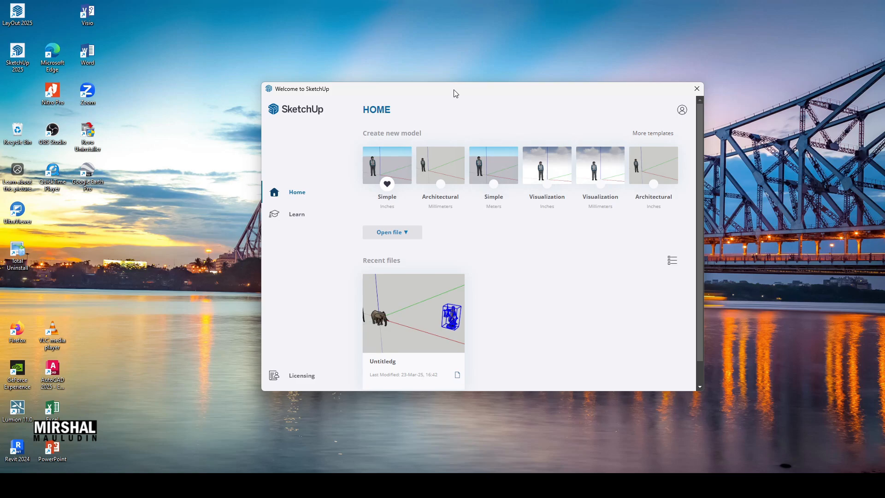
left_click_drag(456, 93, 466, 74)
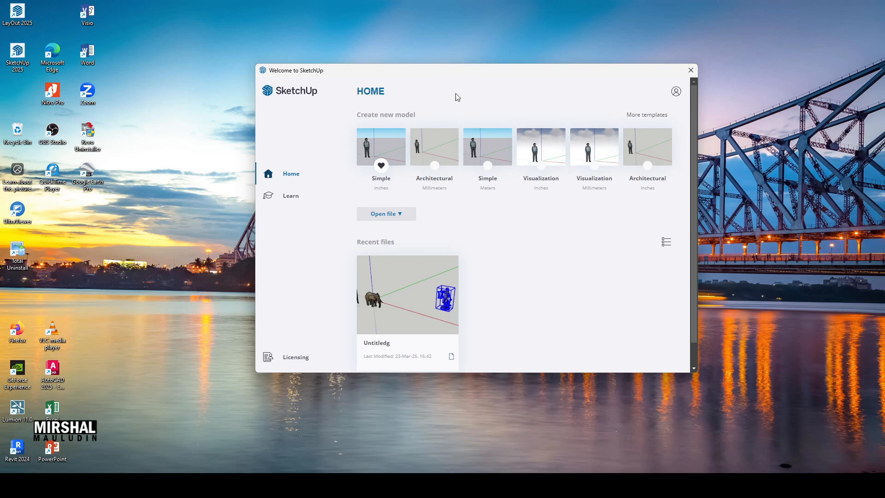
left_click(443, 150)
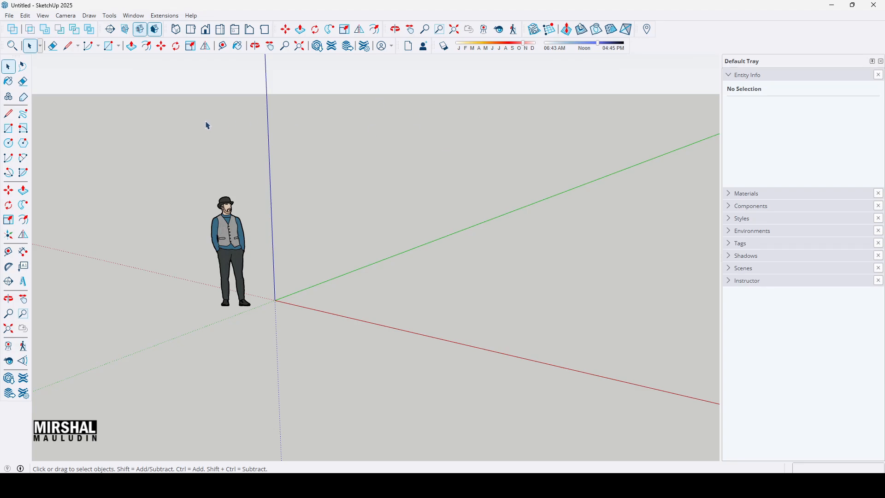
left_click(233, 205)
key("Delete")
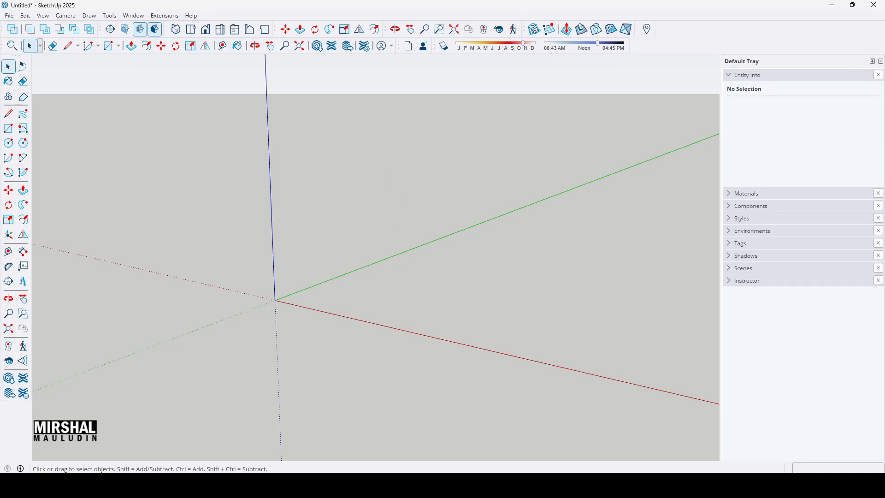
left_click(425, 484)
Step: Enlarge the Materials library list and browse the Ground and Solid Colors collections, previewing the Soil_04_1K material
left_click(727, 197)
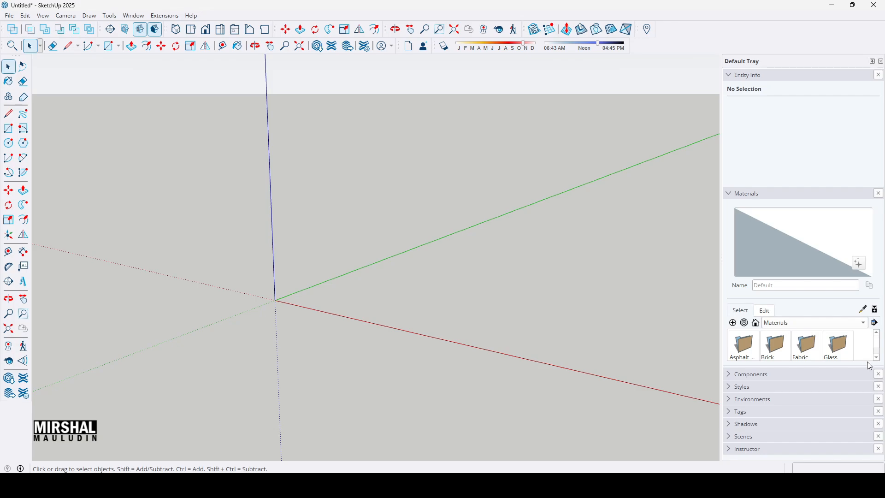
left_click_drag(865, 364, 860, 422)
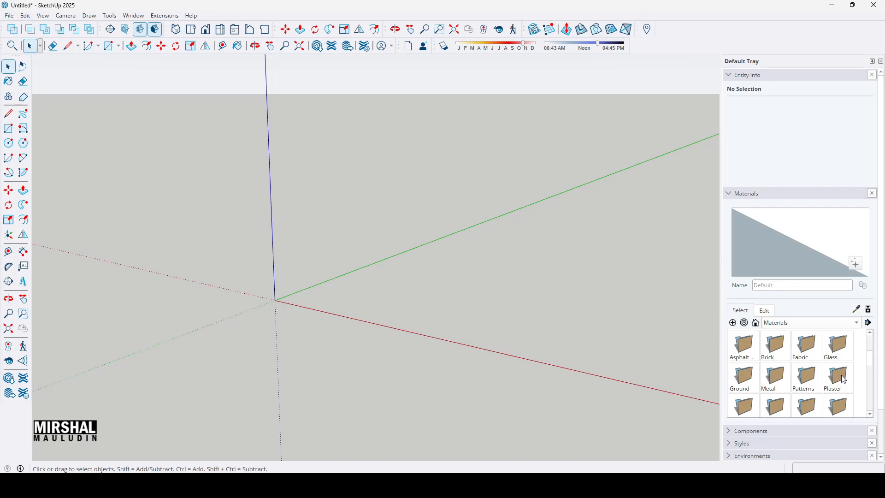
scroll(829, 379, "down", 1)
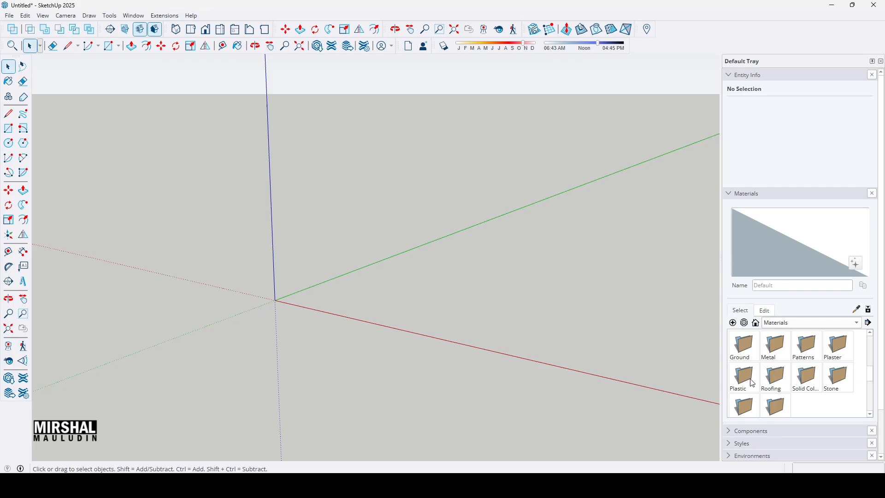
double_click(744, 350)
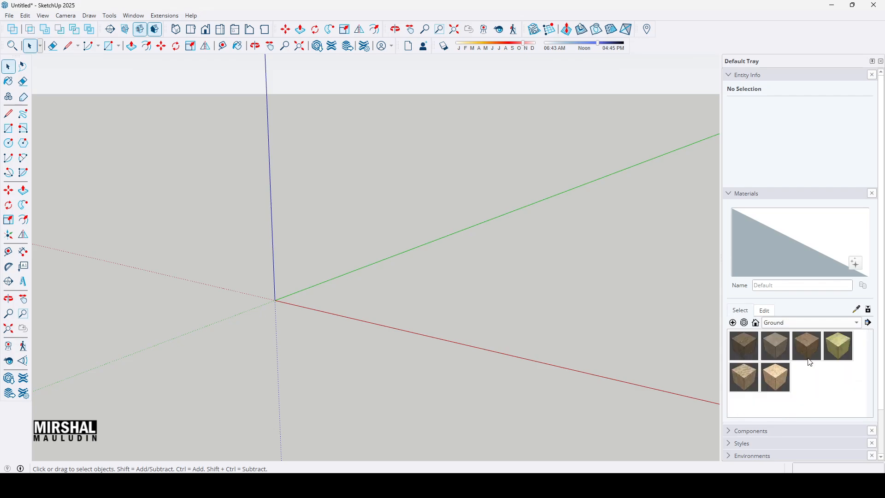
left_click(839, 346)
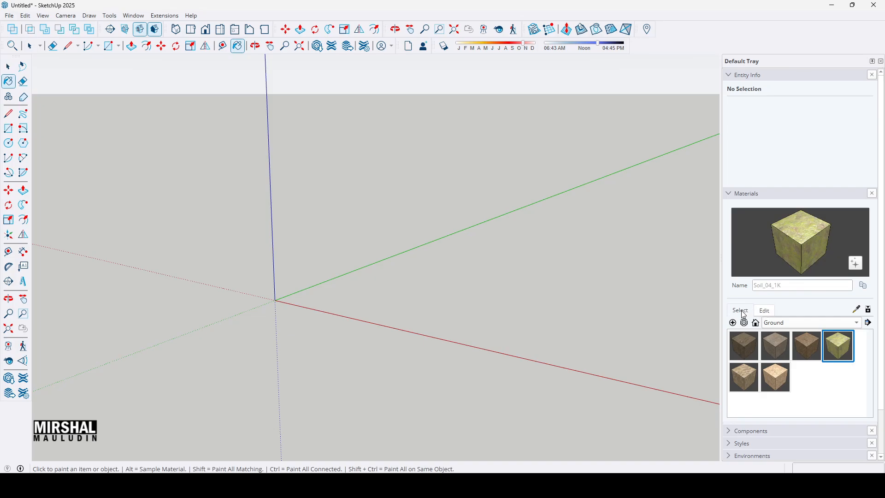
left_click(790, 323)
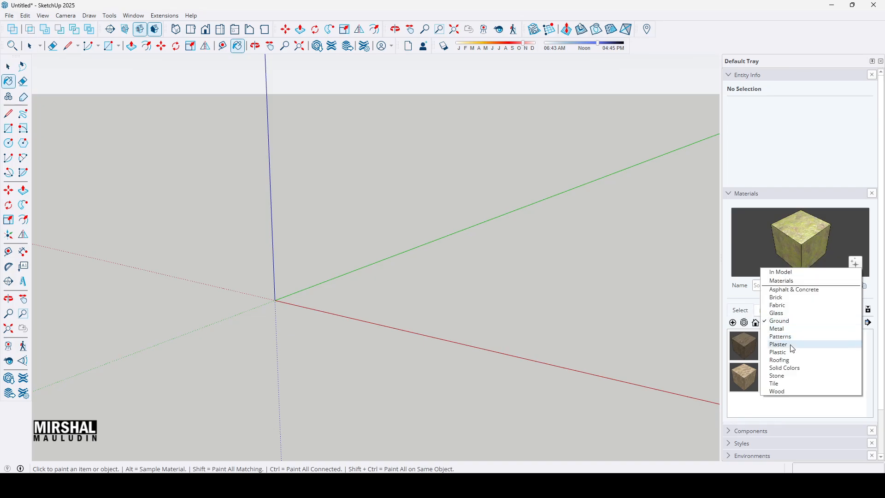
left_click(800, 369)
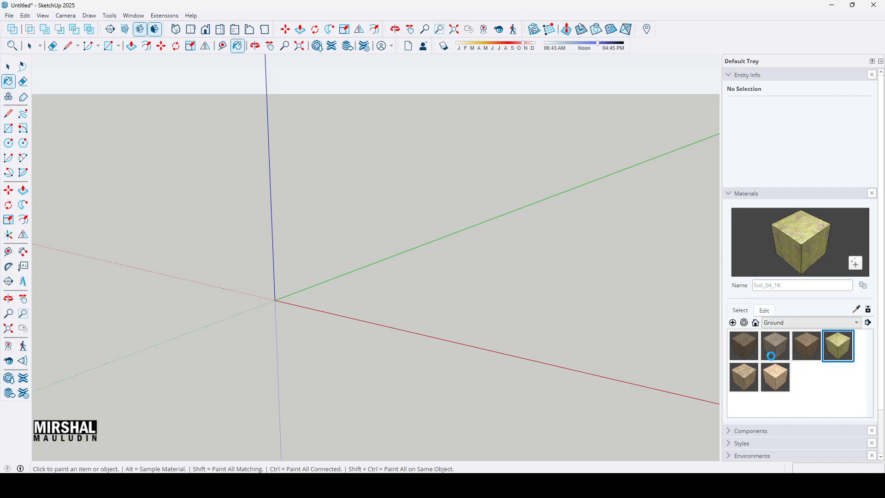
scroll(781, 365, "down", 2)
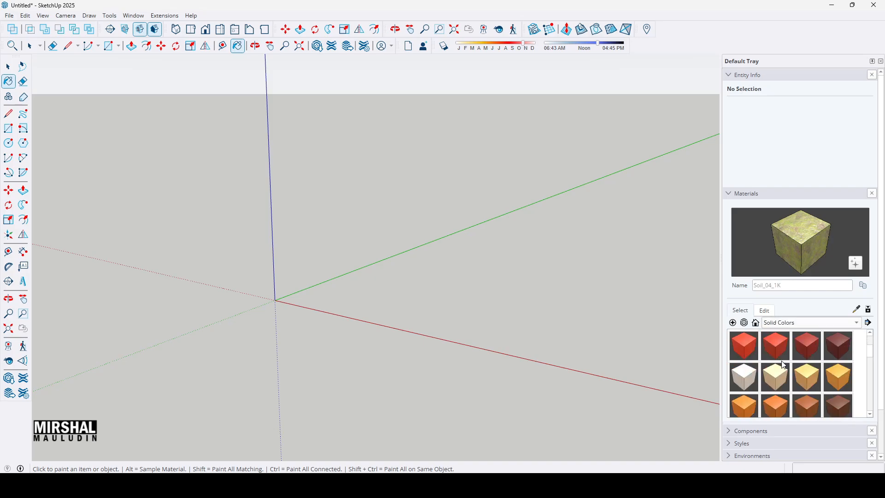
Step: Browse the Tile material collection and preview each of its tiles, ending with Tile_Exterior_07_1K selected
left_click(801, 324)
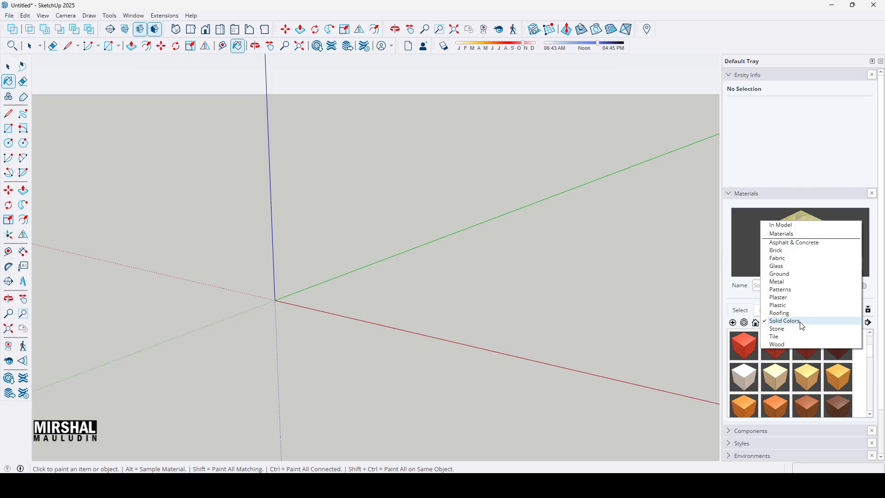
left_click(779, 336)
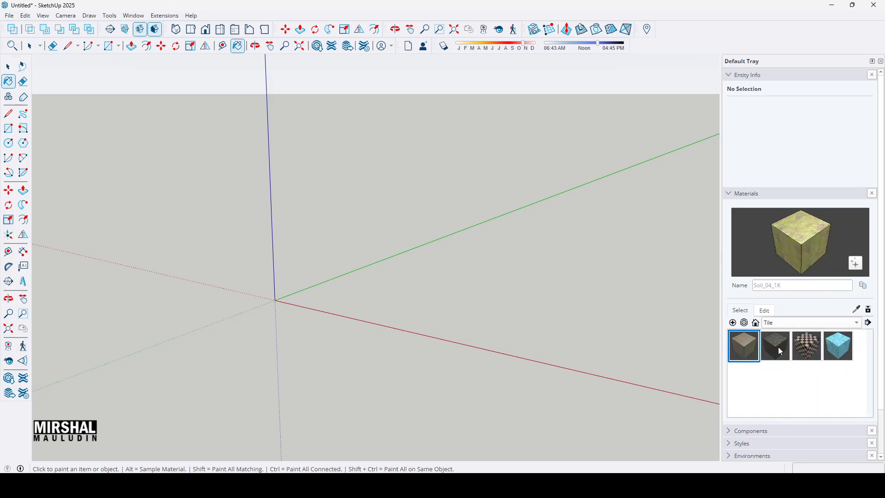
left_click(784, 349)
left_click(815, 351)
left_click(845, 351)
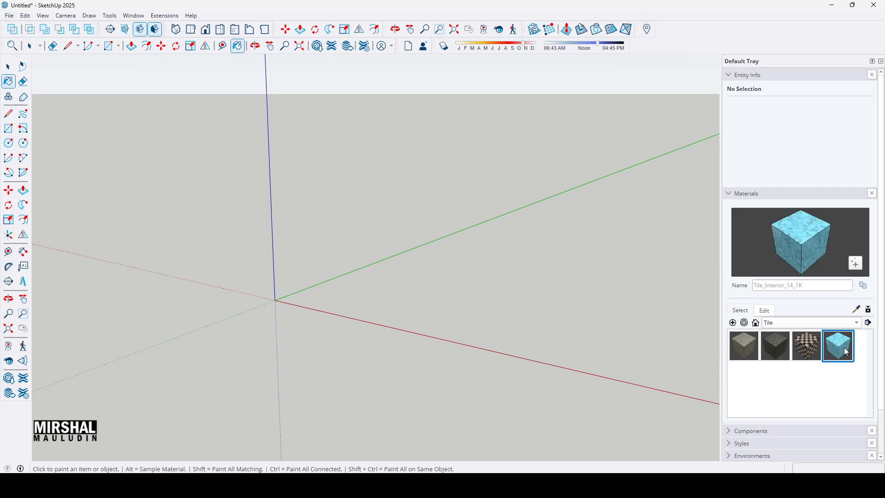
left_click(807, 351)
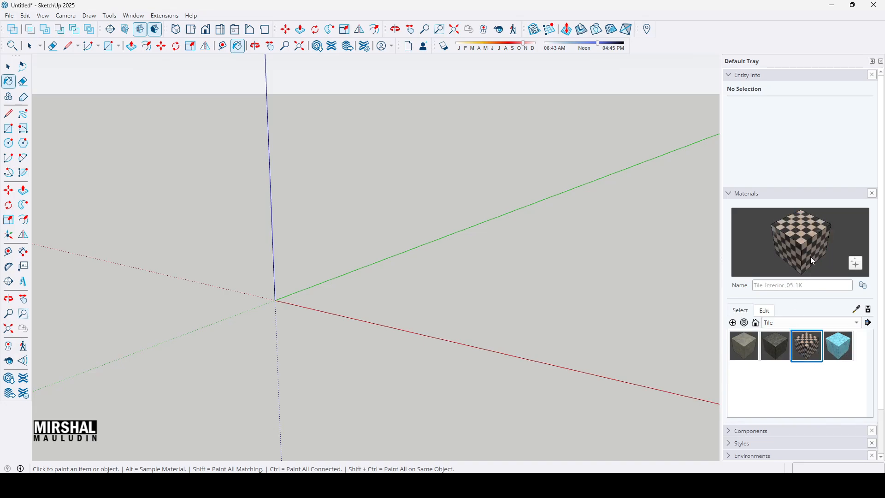
left_click(780, 345)
left_click(750, 349)
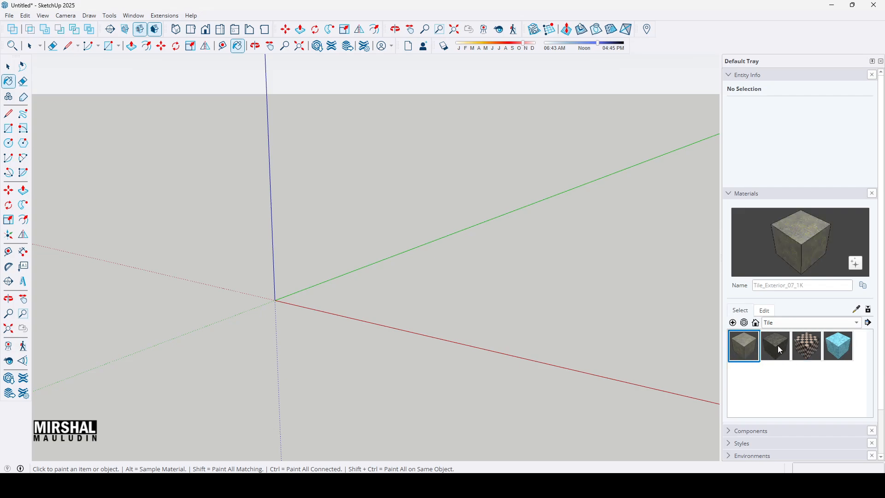
left_click(778, 349)
left_click(753, 347)
left_click(814, 324)
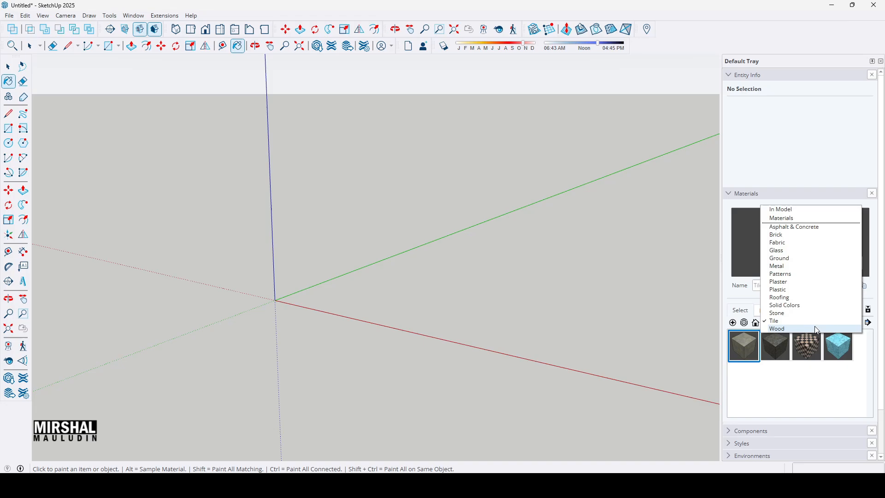
left_click(804, 366)
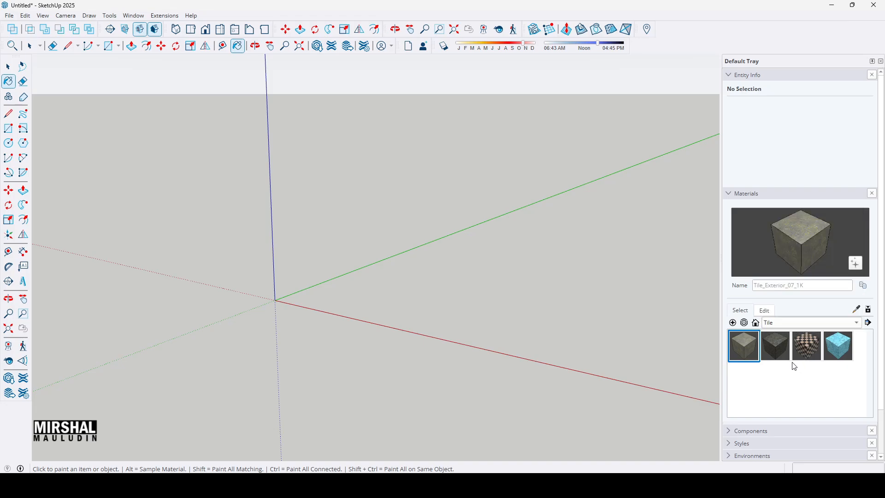
left_click(772, 315)
left_click(742, 311)
middle_click_drag(656, 312, 741, 403)
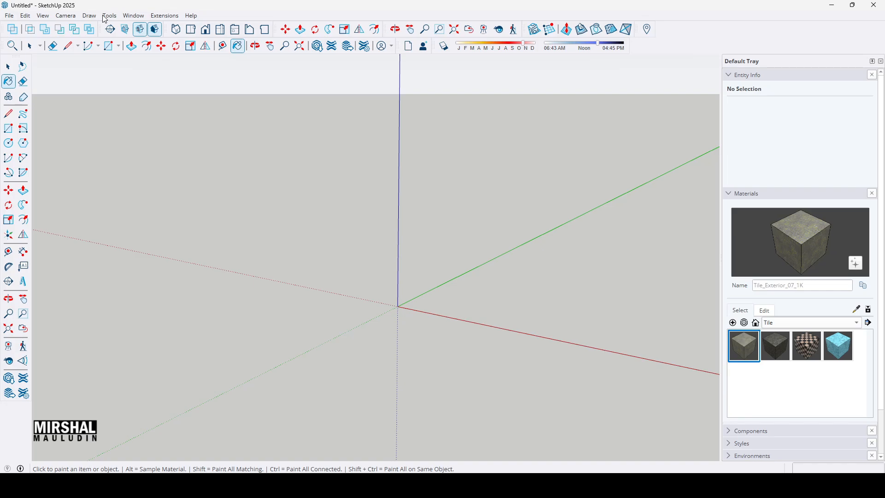
Step: Open the Extension Manager, start installing an extension and browse to the PLUGIN SKETCHUP folder in Downloads
left_click(165, 17)
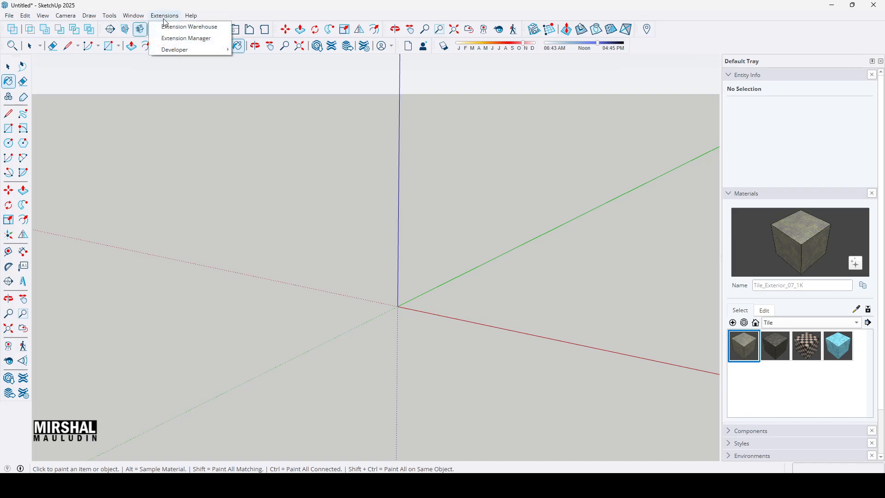
left_click(184, 40)
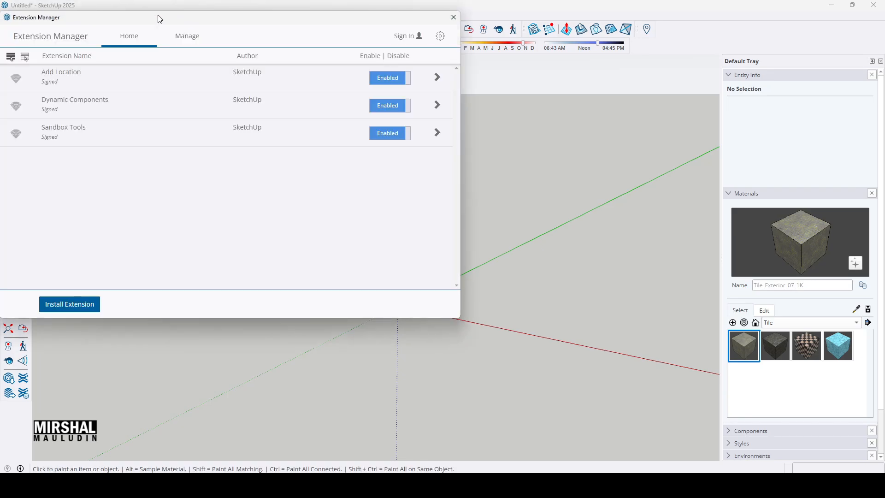
left_click(59, 303)
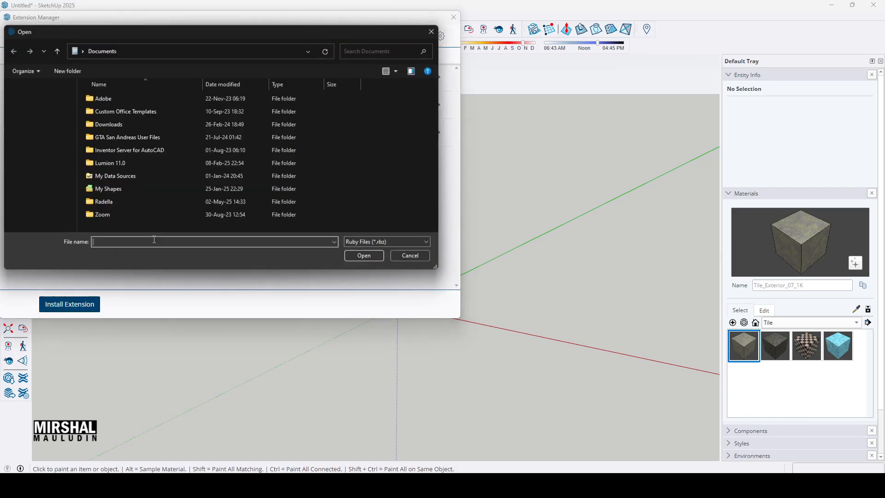
left_click_drag(189, 34, 382, 62)
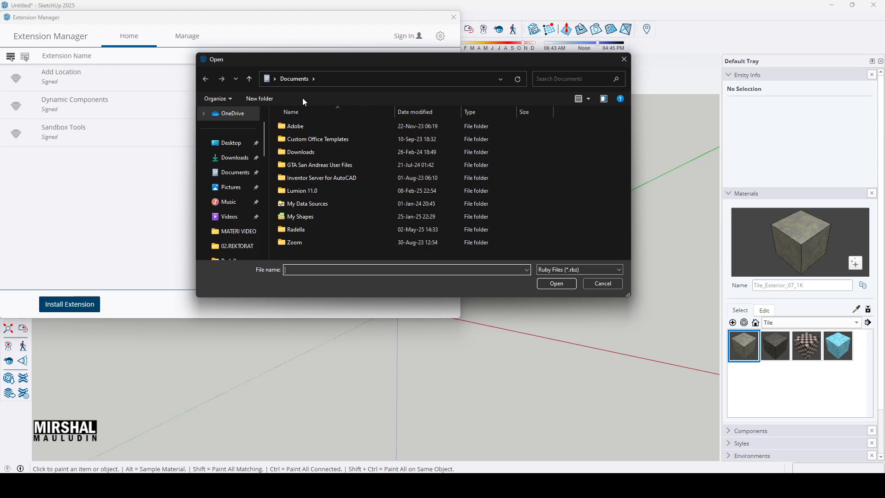
left_click(234, 165)
double_click(303, 156)
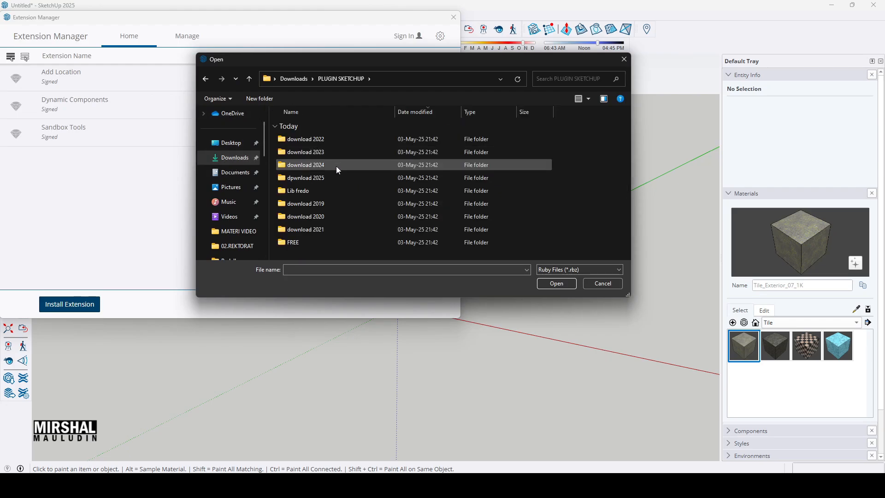
Step: Install the LibFredo6_v14.9a extension from the download 2024 folder and dismiss the Fredo6 plugin update check
left_click(310, 115)
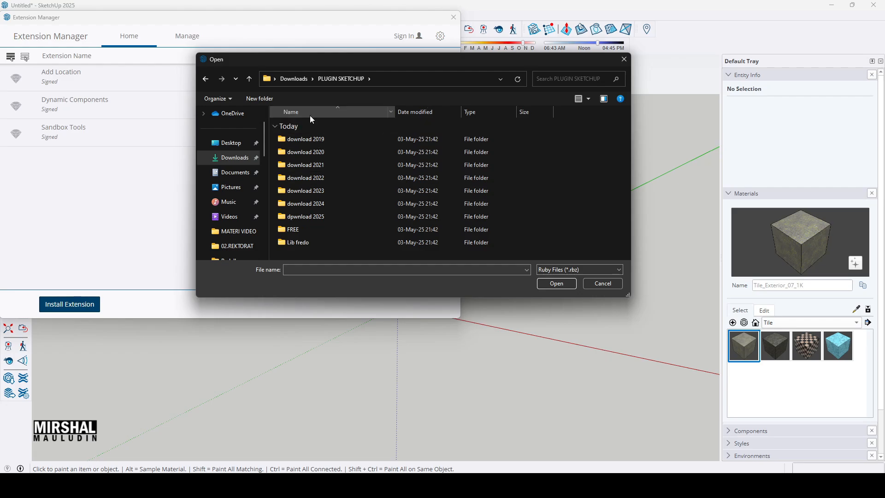
double_click(326, 216)
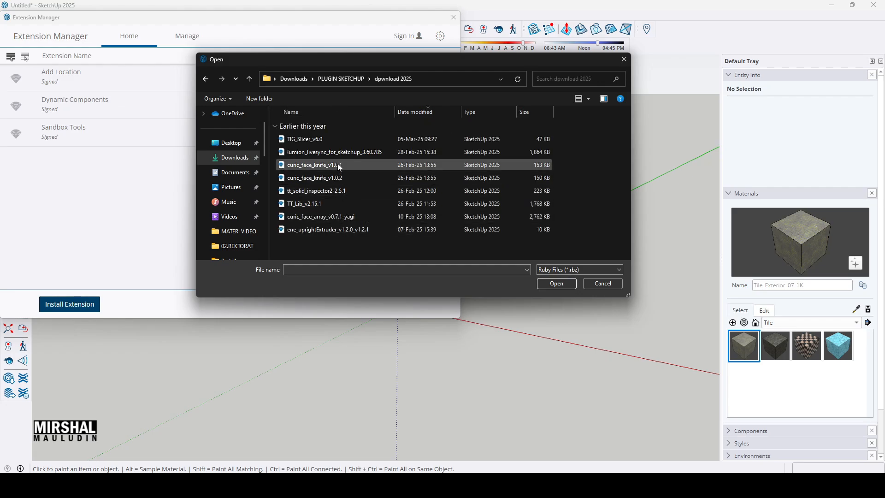
left_click(354, 78)
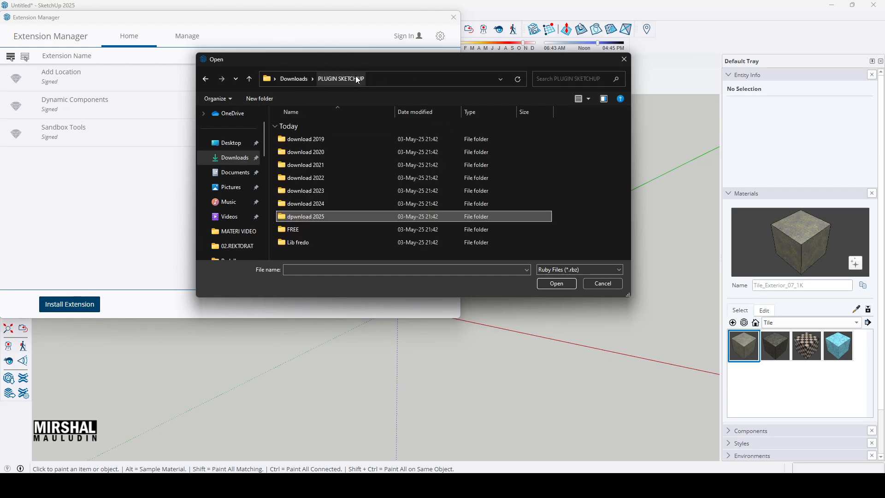
double_click(328, 203)
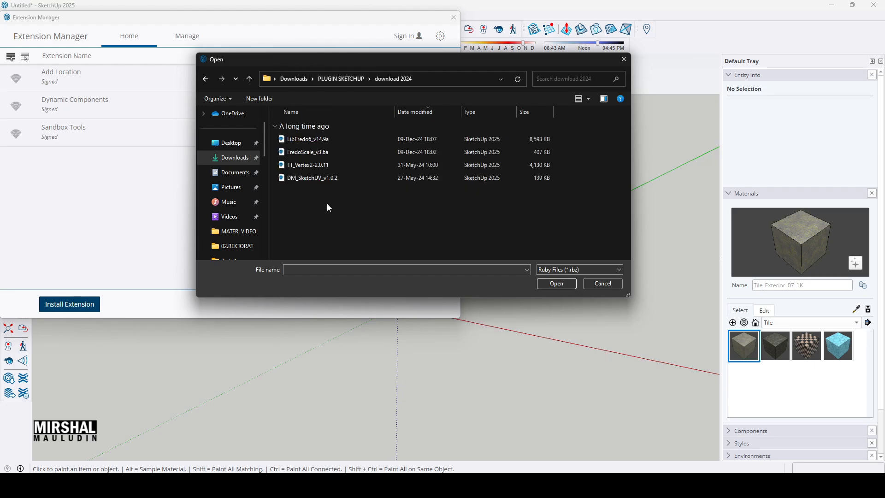
left_click(335, 140)
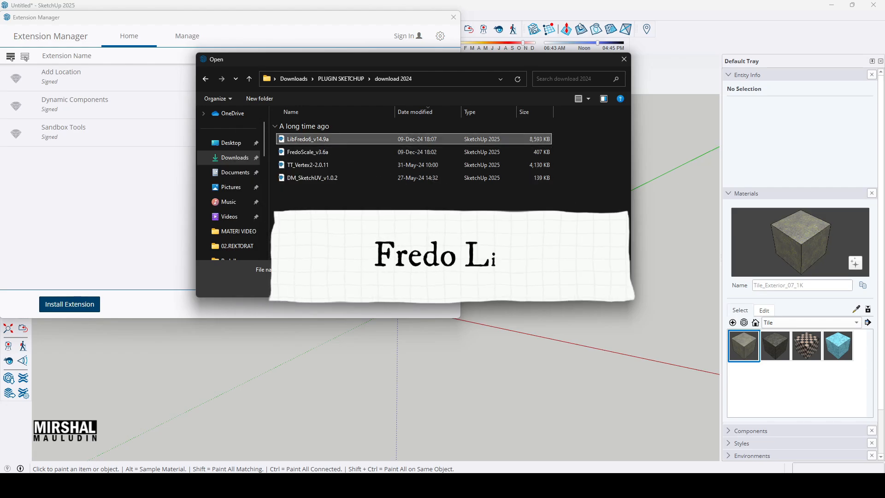
key("Return")
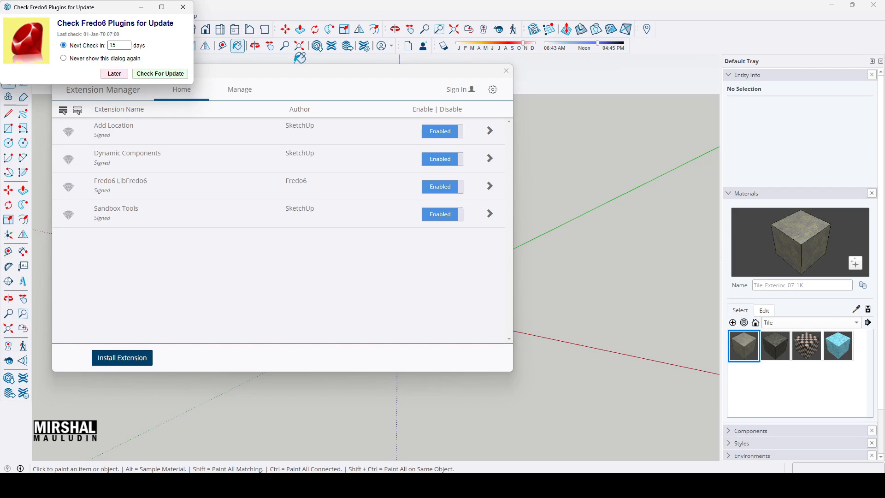
left_click(183, 7)
Step: Start another extension installation and look through the dpwnload 2025, download 2024 and download 2023 folders for the Curviloft plugin
left_click_drag(289, 79, 415, 123)
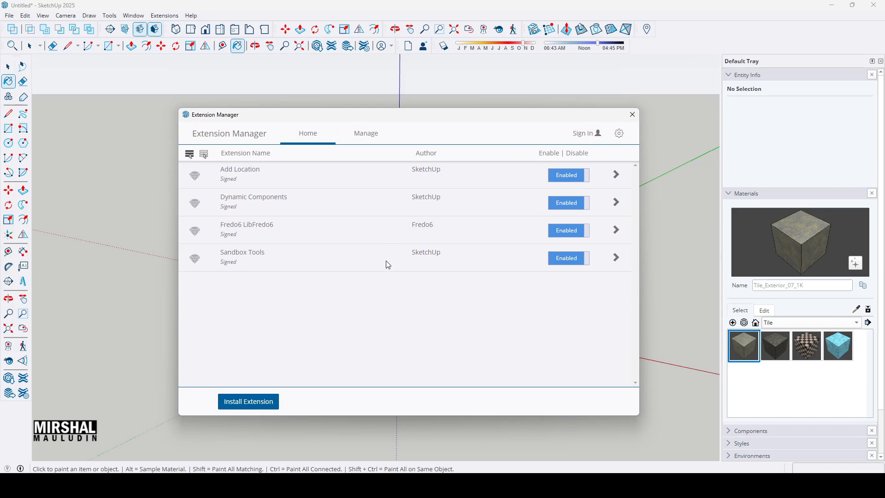
left_click(269, 407)
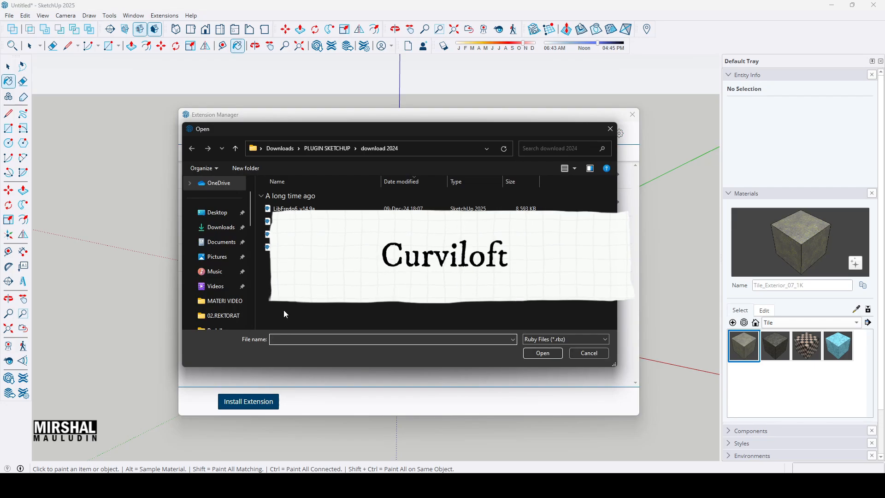
left_click(336, 148)
double_click(321, 286)
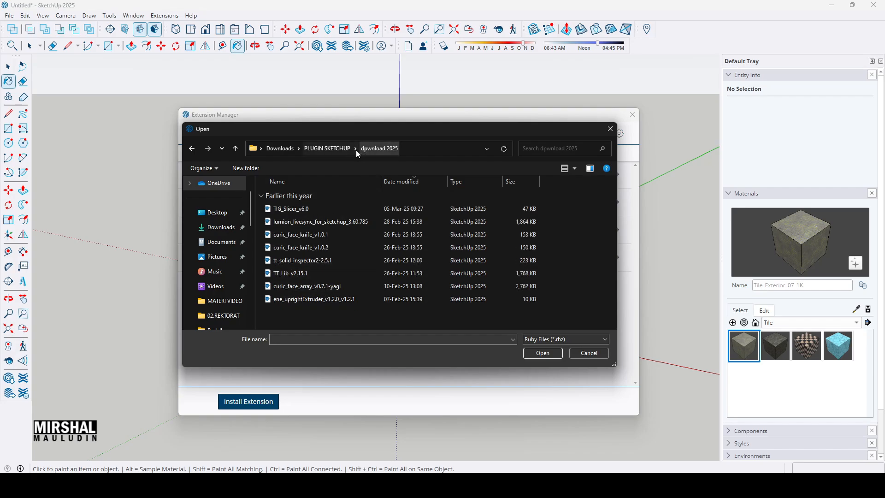
left_click(342, 148)
double_click(306, 279)
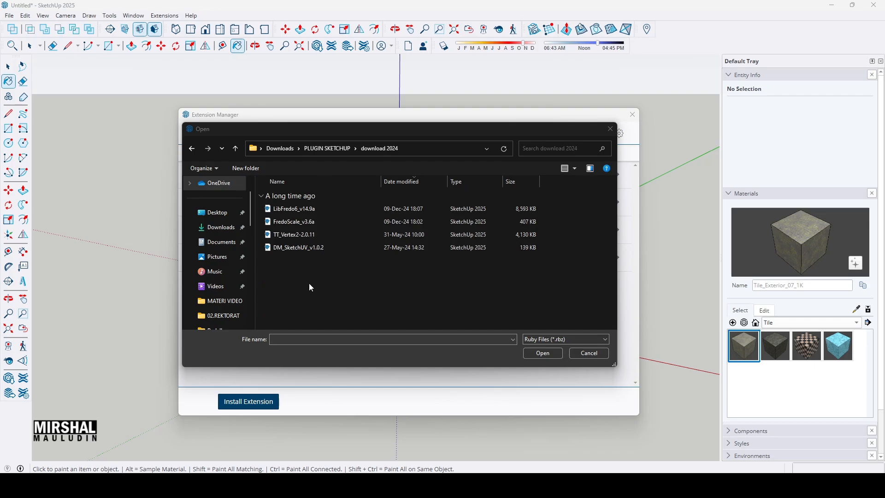
left_click(315, 149)
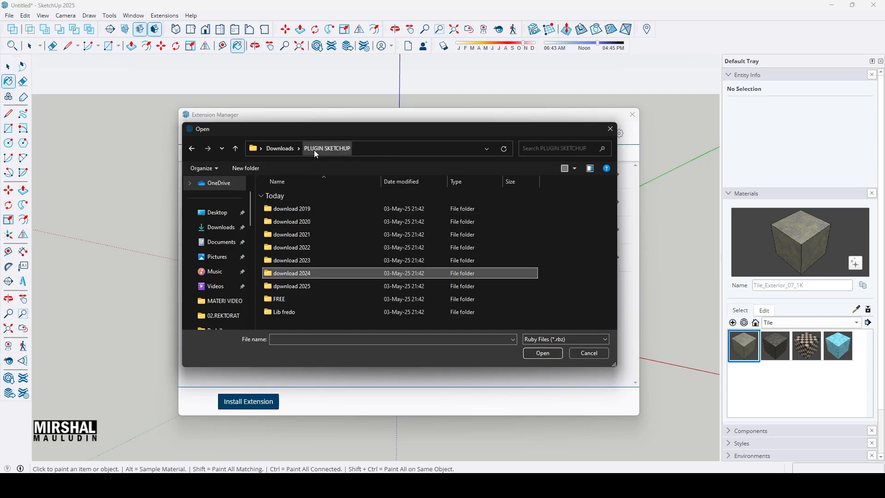
double_click(318, 261)
scroll(318, 256, "down", 1)
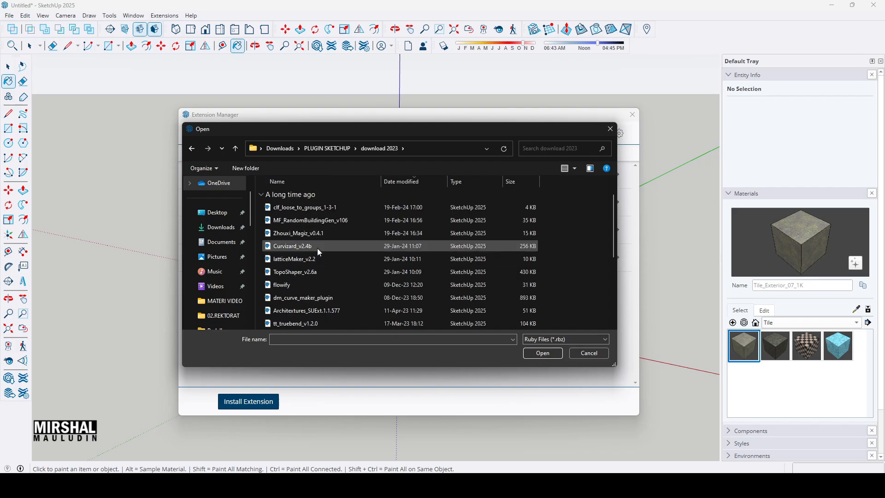
scroll(318, 250, "down", 1)
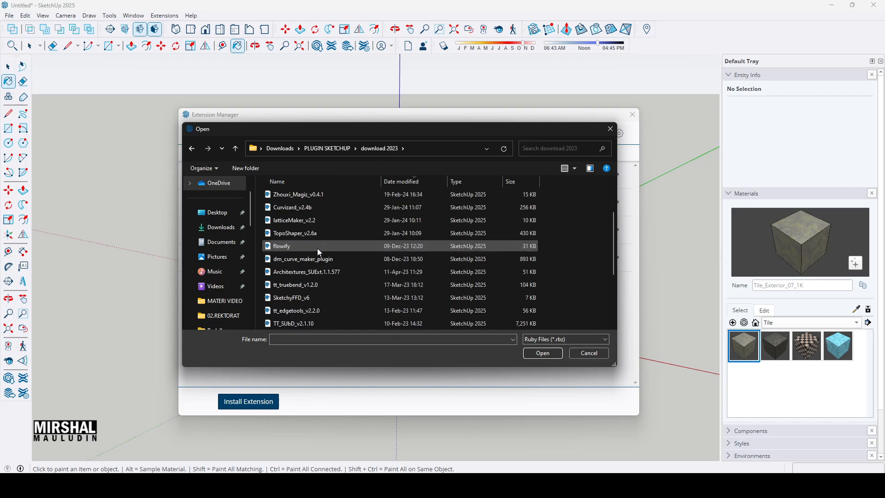
scroll(319, 252, "down", 1)
scroll(321, 245, "down", 2)
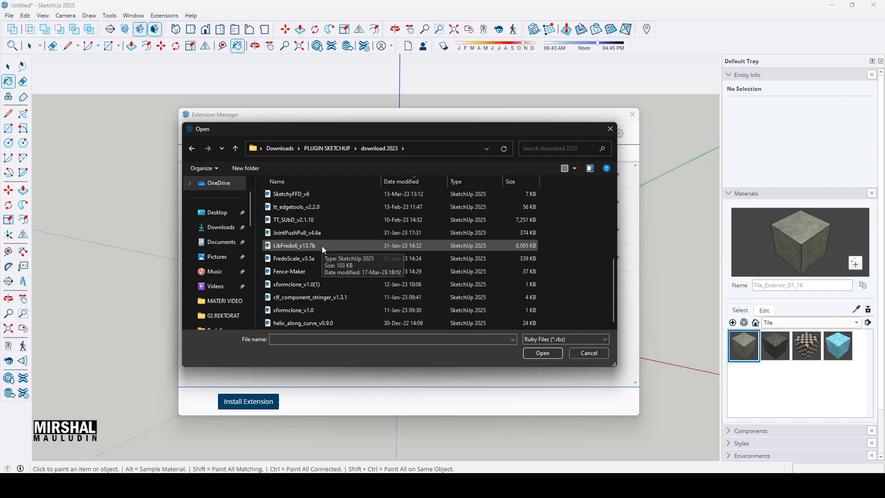
Step: Look through the download 2022 and download 2021 folders for Curviloft and return to the PLUGIN SKETCHUP folder
left_click(329, 149)
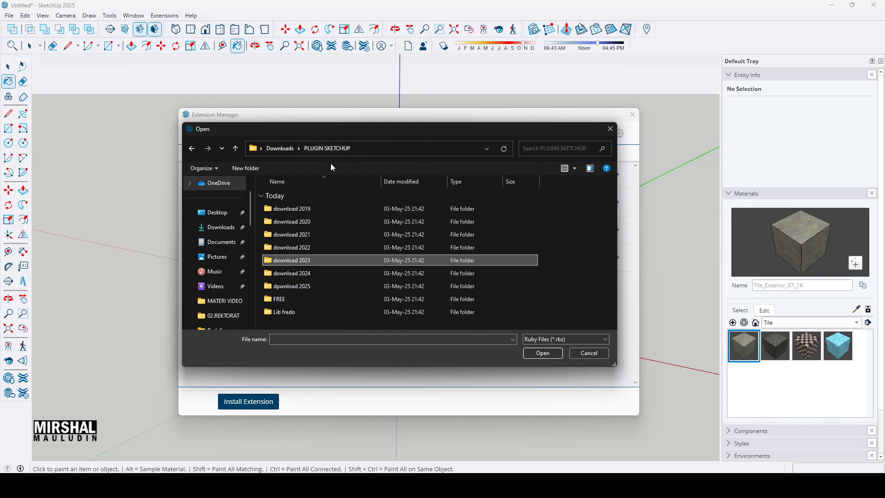
double_click(322, 246)
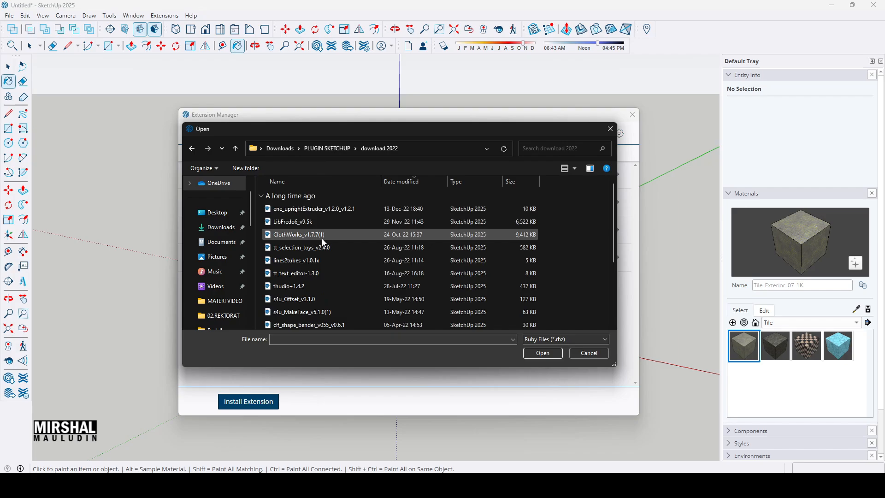
scroll(321, 239, "down", 3)
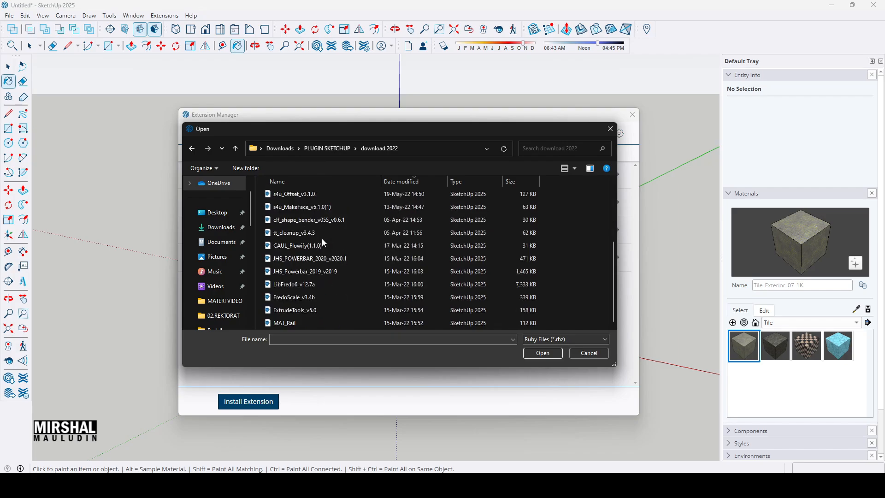
scroll(322, 239, "up", 3)
left_click(339, 149)
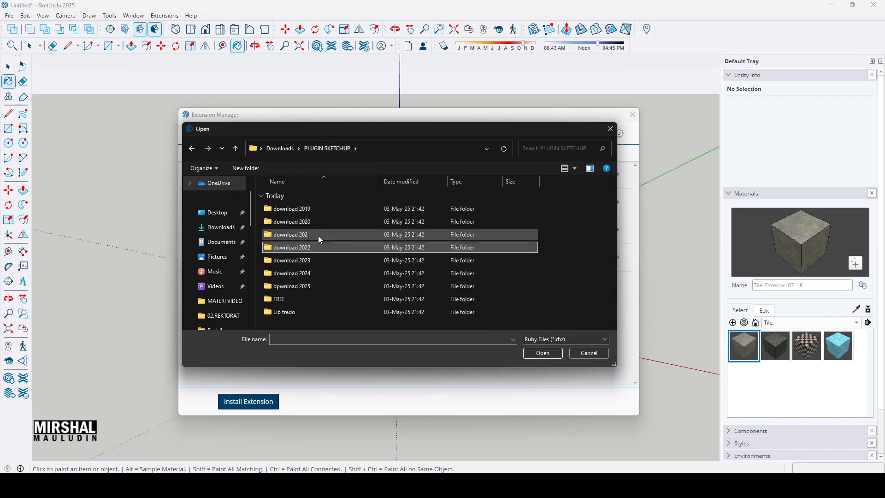
double_click(319, 235)
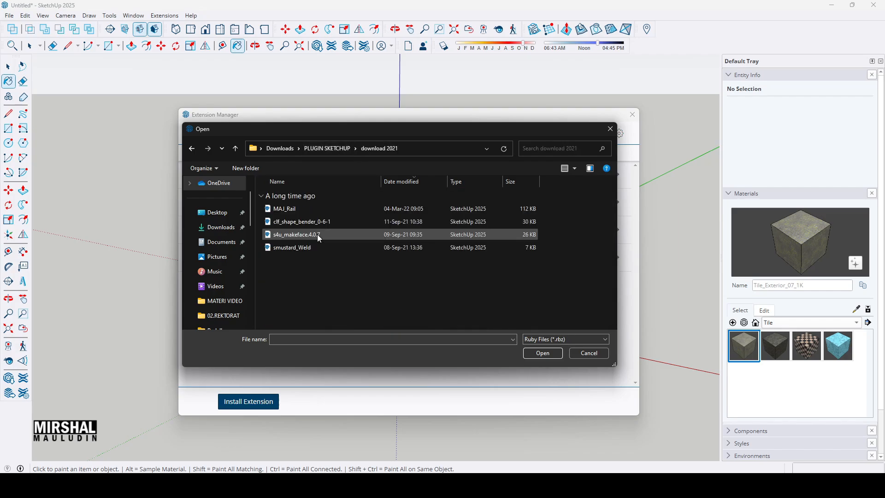
left_click(346, 149)
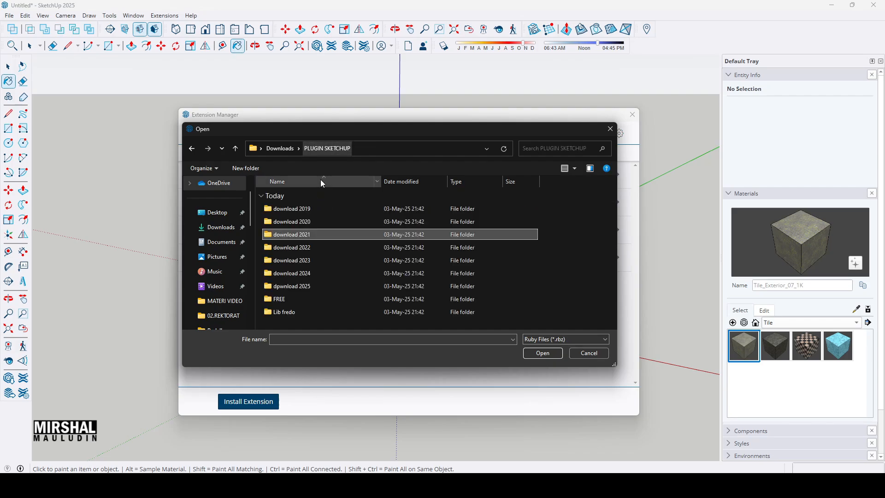
Step: Search the PLUGIN SKETCHUP folder for "CUR" and open the file location of Curviloft_v1.8a
left_click(562, 146)
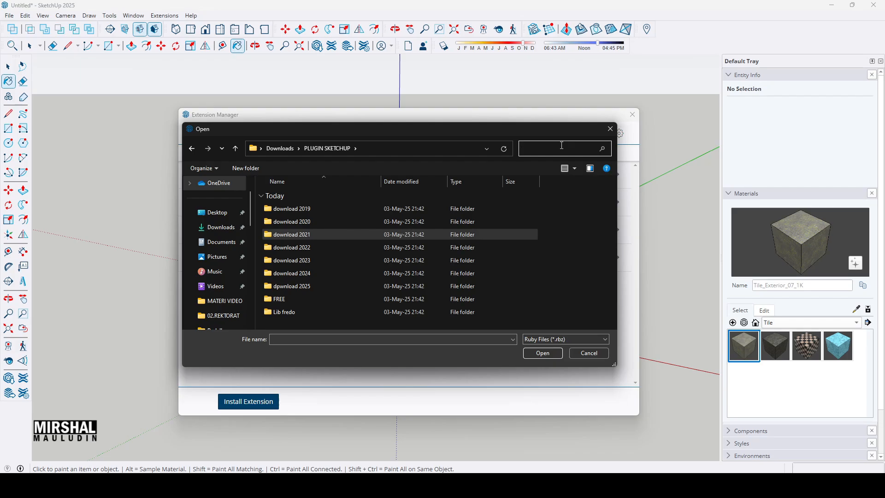
type("CUR")
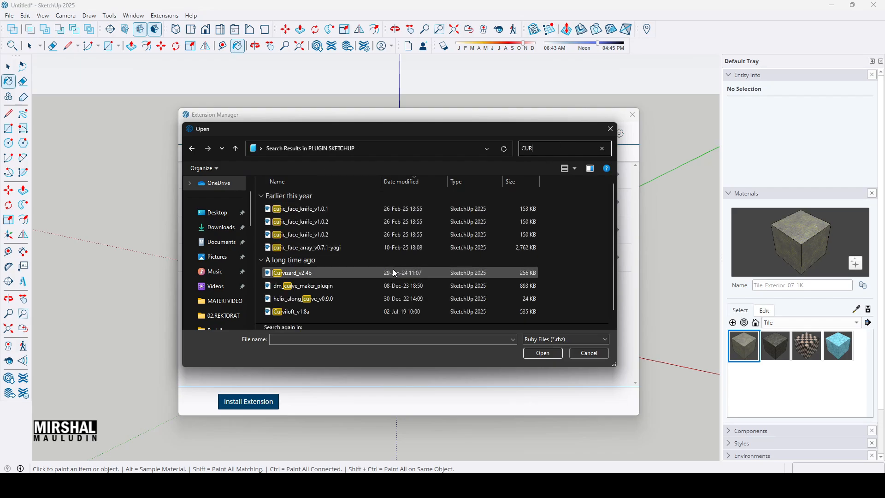
left_click(332, 317)
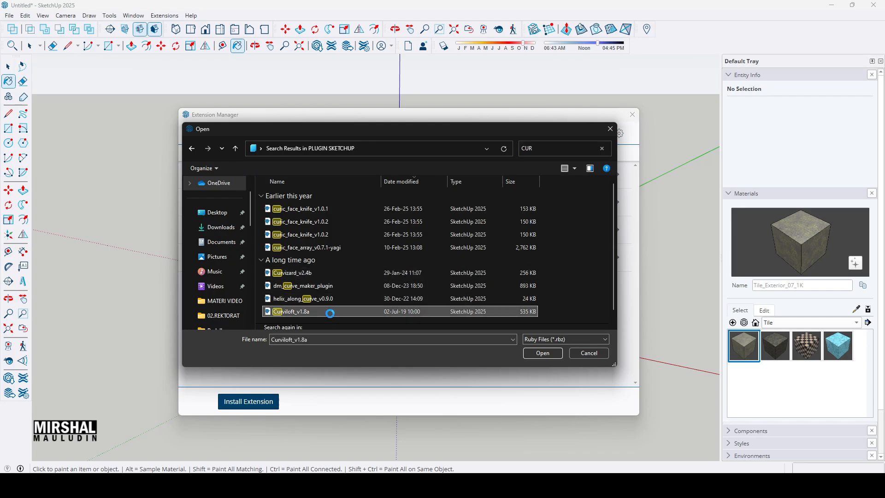
right_click(330, 313)
left_click(369, 293)
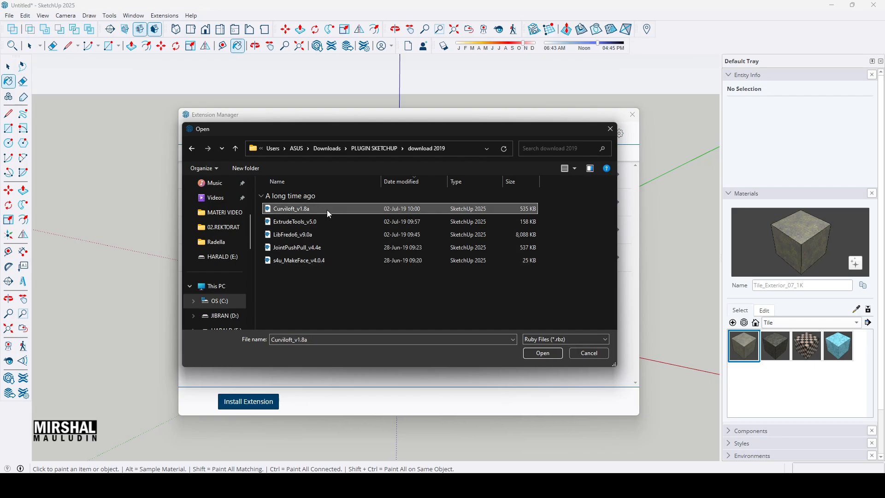
Step: Install the Curviloft_v1.8a extension, dismiss its startup notice and dock the Curviloft toolbar after the existing tools in the second toolbar row
left_click(543, 352)
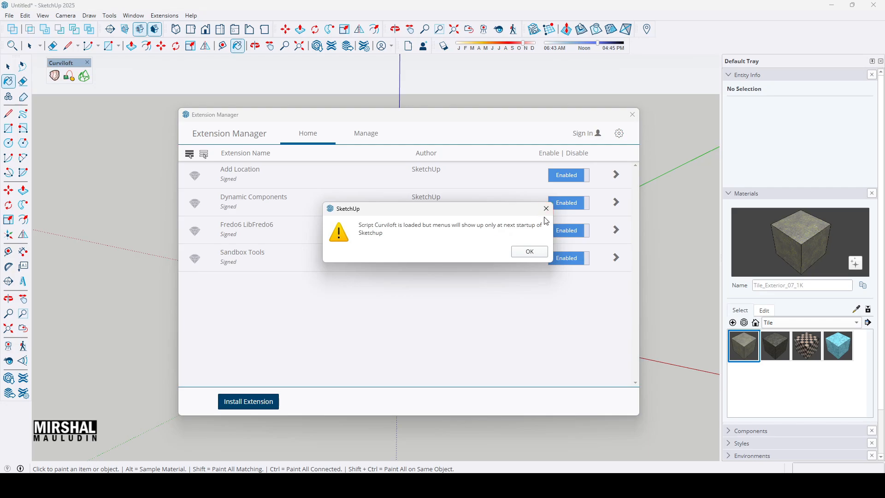
left_click(530, 251)
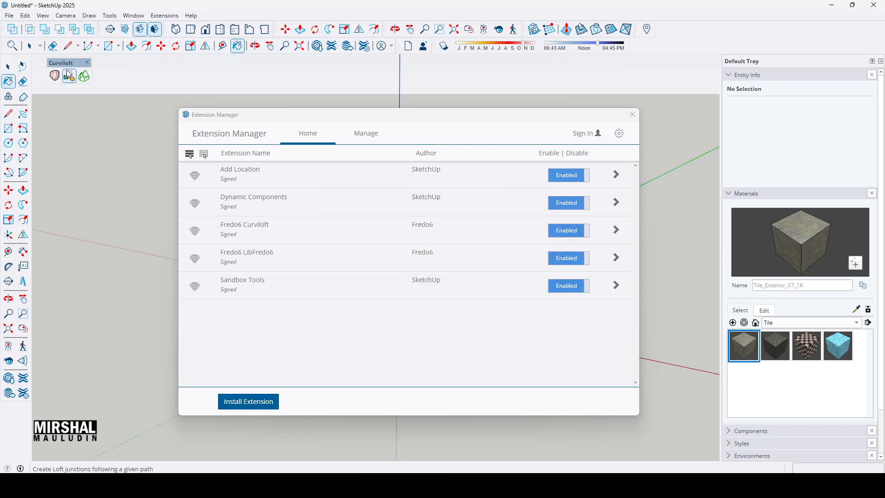
left_click_drag(69, 69, 419, 100)
left_click_drag(622, 93, 652, 37)
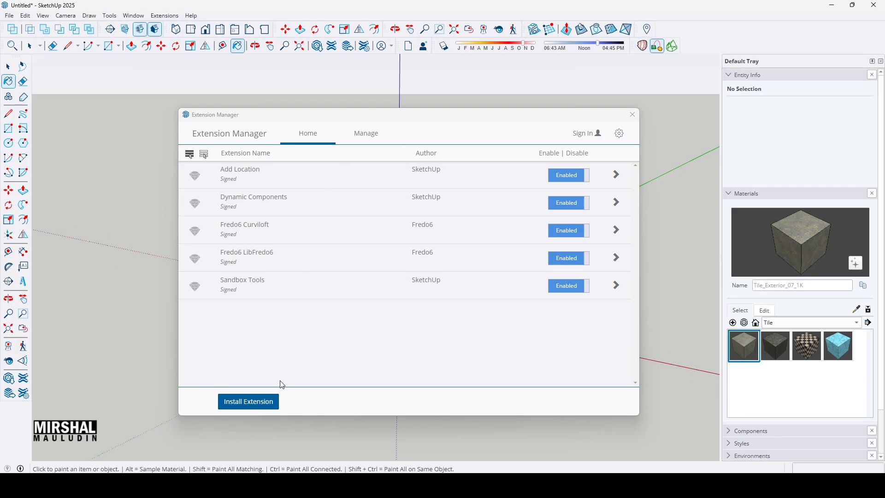
Step: Start another extension installation and look through the download 2024 and download 2023 folders for the FredoTools plugin
left_click(268, 405)
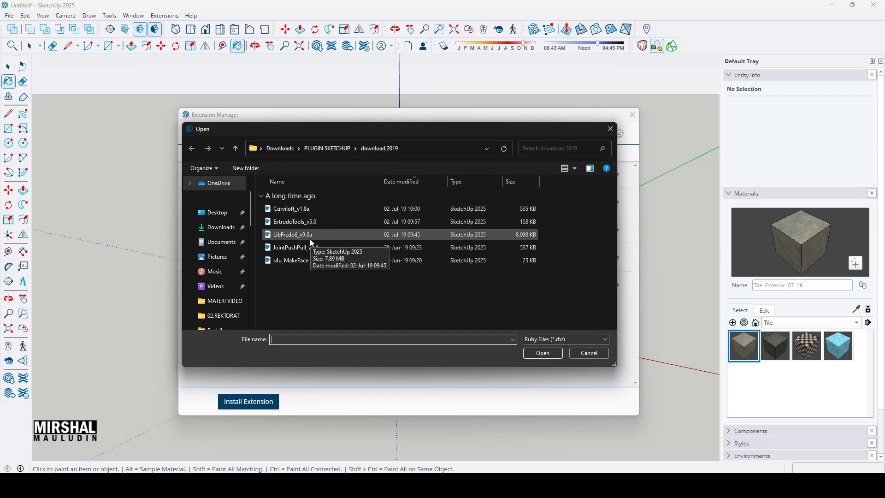
left_click(335, 147)
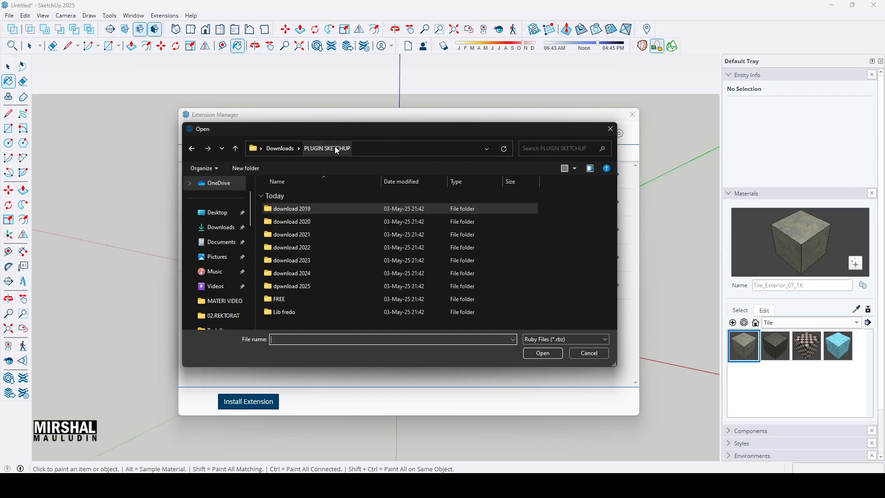
left_click(321, 276)
double_click(321, 276)
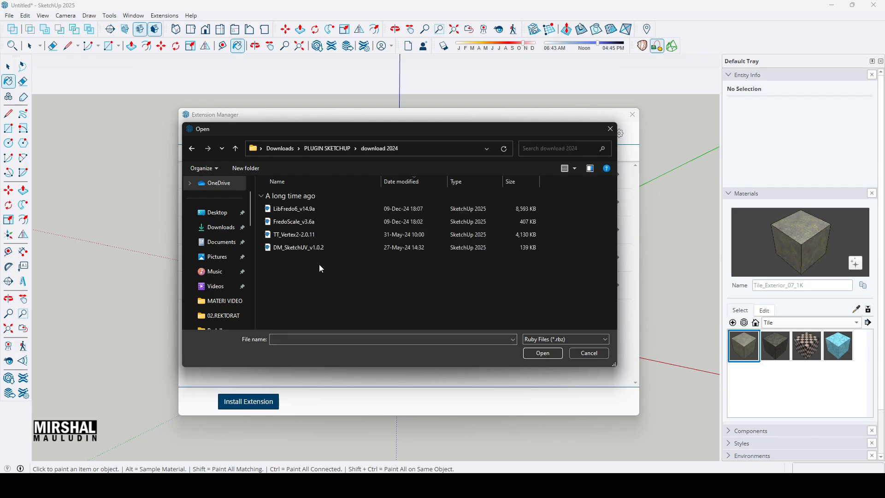
key("alt+Up")
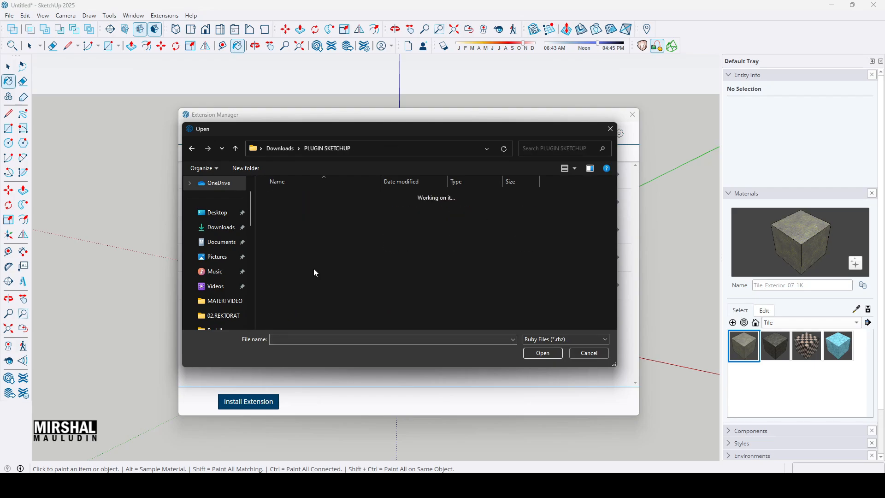
double_click(311, 261)
scroll(311, 256, "down", 2)
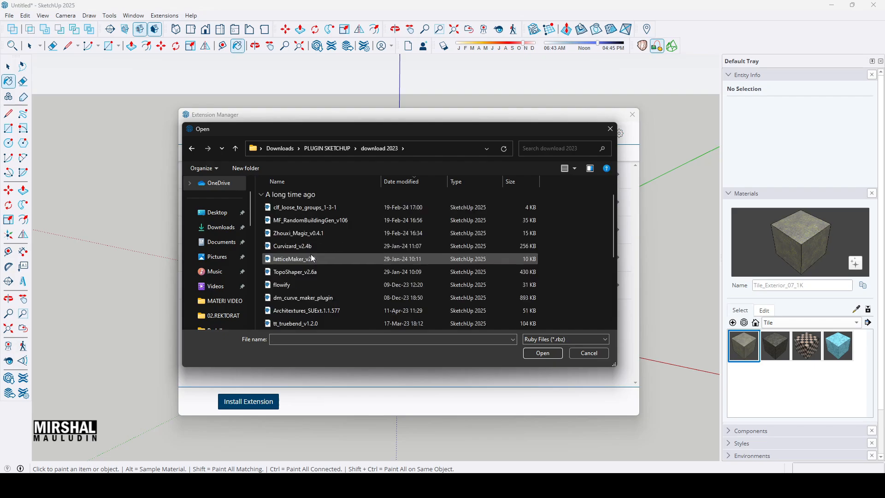
scroll(311, 258, "down", 2)
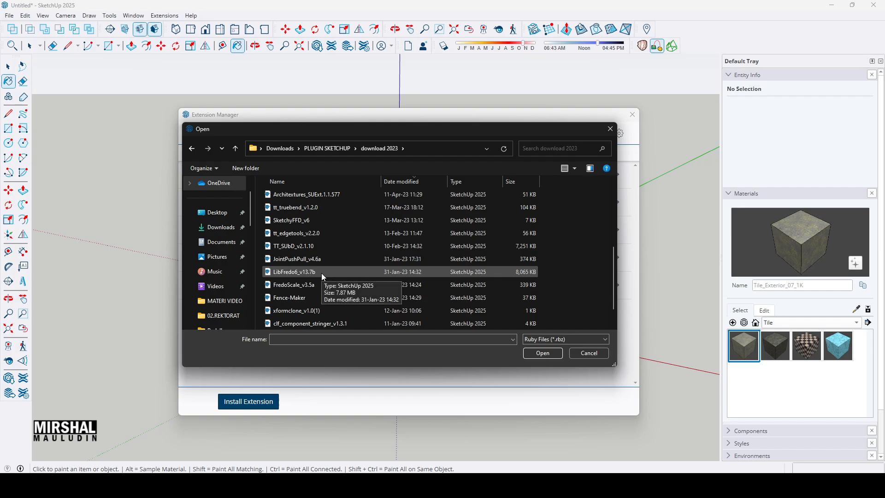
scroll(322, 273, "down", 1)
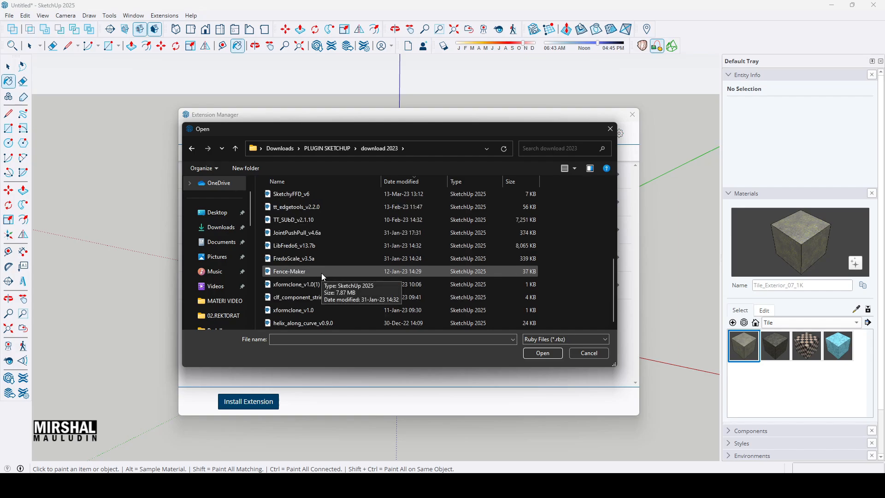
left_click(349, 149)
Step: Search the PLUGIN SKETCHUP folder for "fredo" and open the file location of FredoTools_v4.0a
left_click(549, 146)
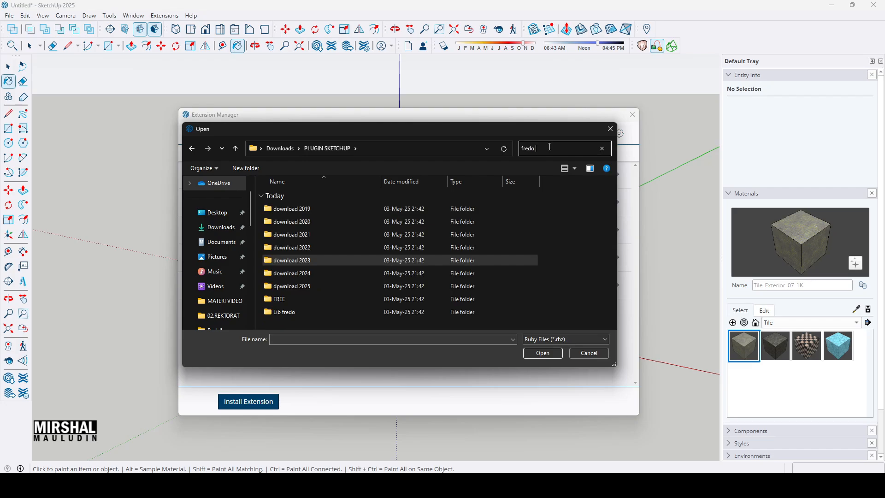
type("fredo t")
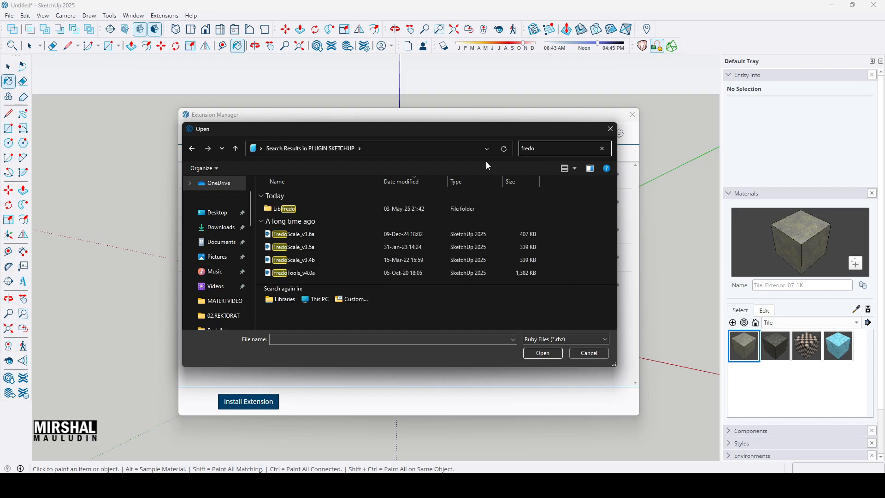
left_click(311, 276)
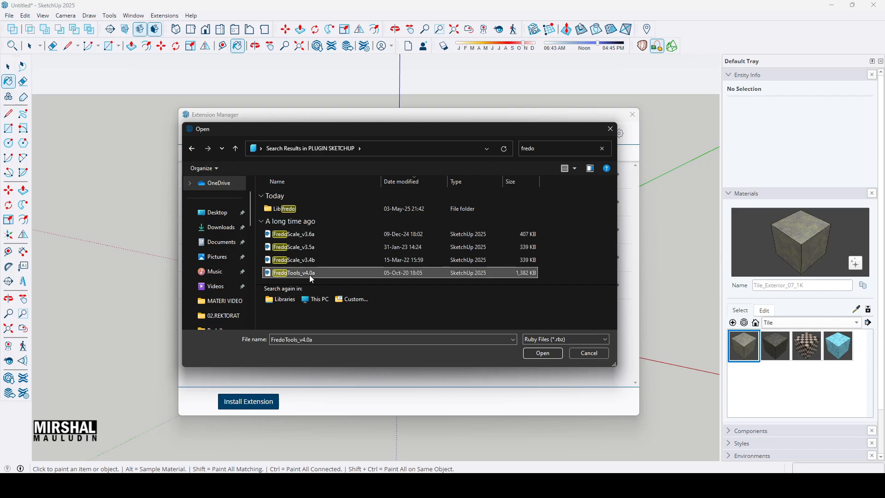
right_click(311, 275)
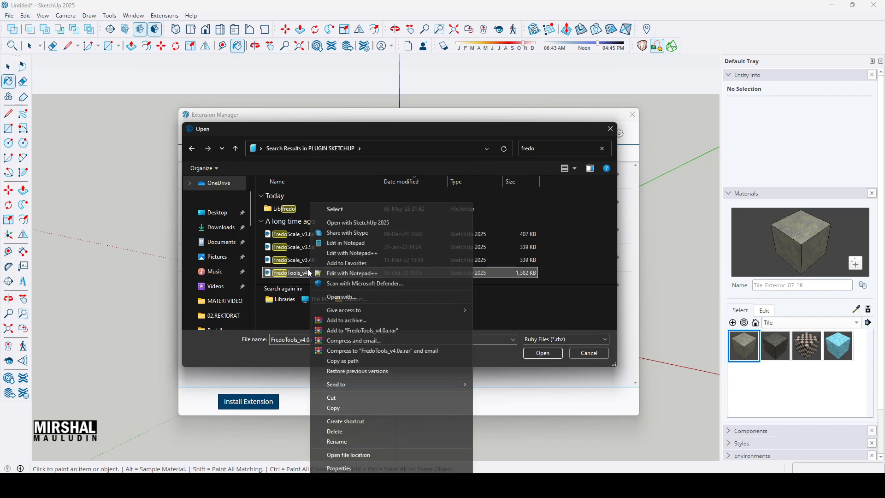
left_click(365, 457)
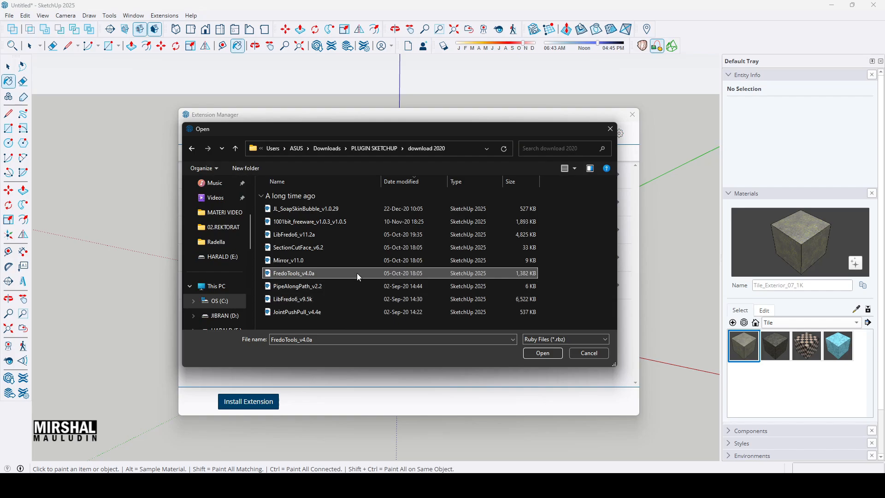
Step: Install the FredoTools_v4.0a extension, dismiss its startup notice and dock the Fredo6 toolbar after Curviloft in the second toolbar row
left_click(535, 354)
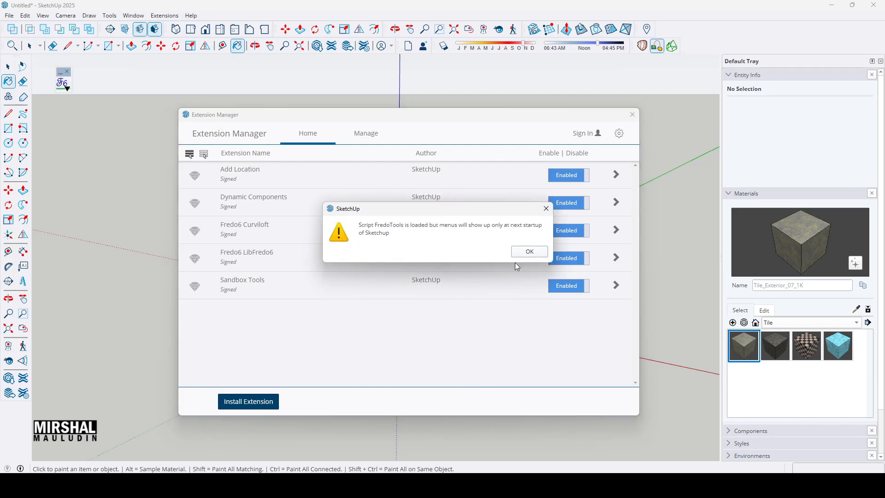
left_click(528, 251)
left_click_drag(63, 72, 198, 88)
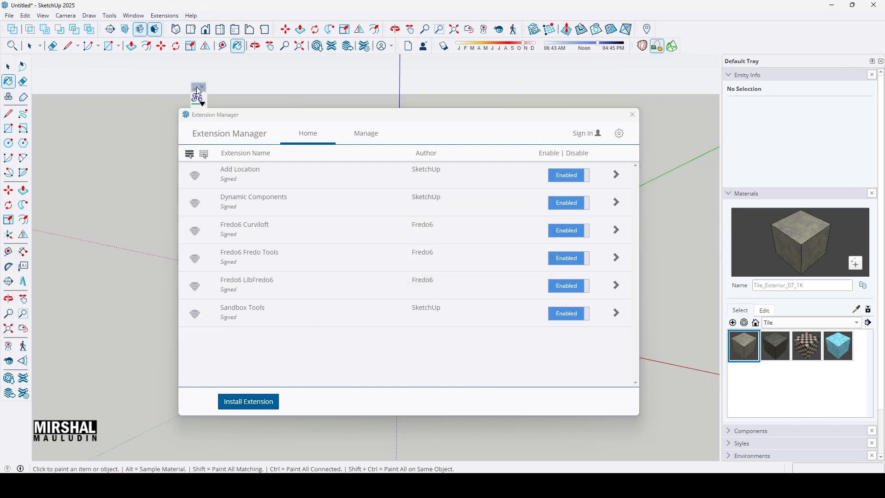
left_click_drag(320, 85, 693, 46)
left_click(632, 114)
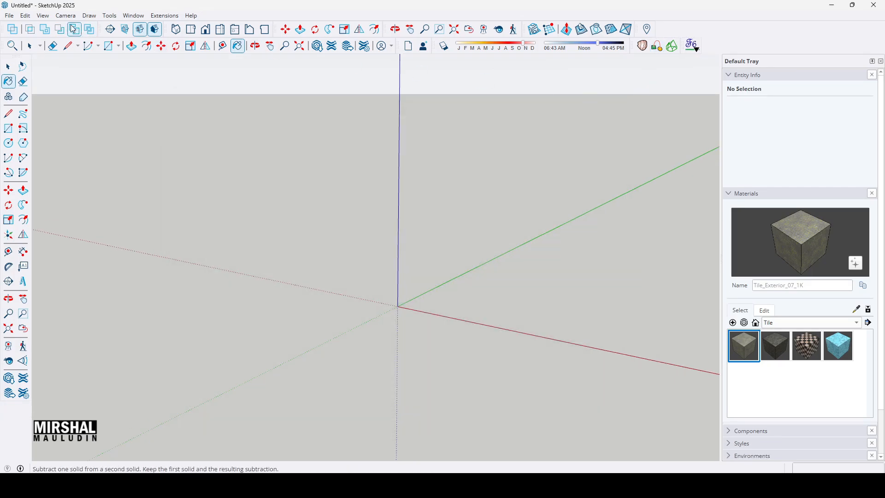
Step: Turn off large icons in the toolbar options
left_click(43, 15)
left_click(59, 25)
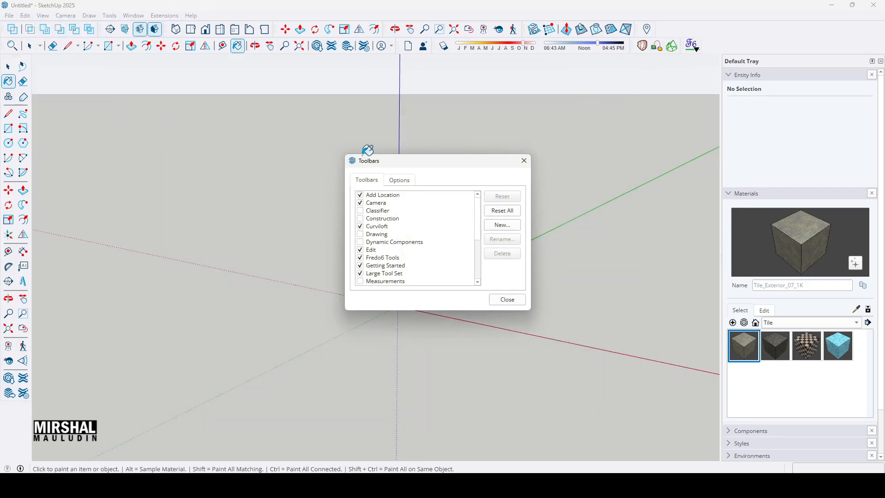
left_click(409, 183)
left_click(359, 209)
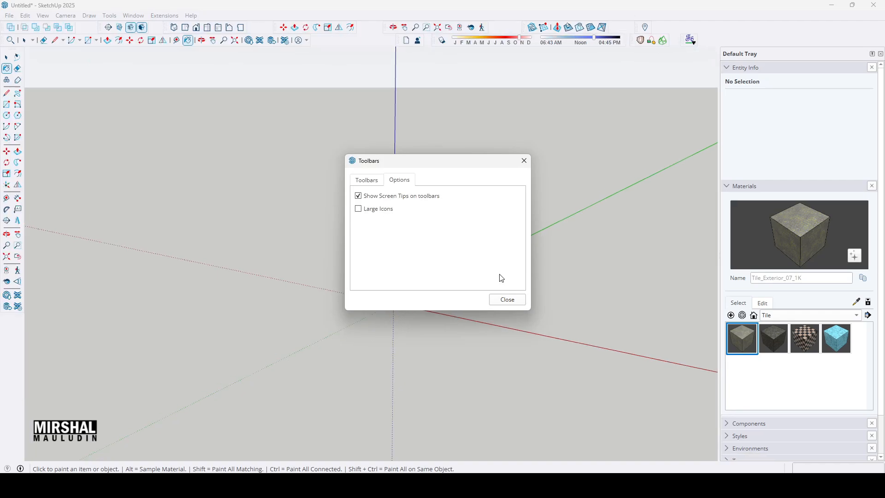
left_click(509, 300)
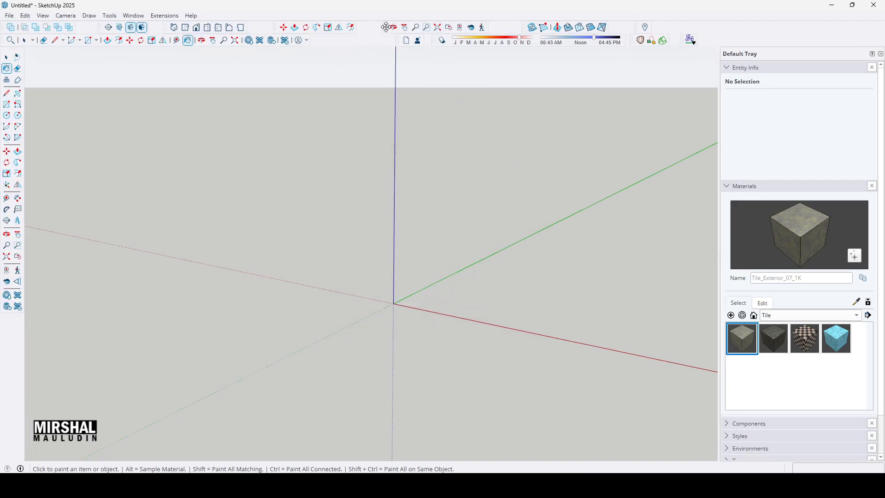
Step: Shift the docked toolbars in both upper rows together to close the gaps between them, ending with the Fredo6 toolbar beside Curviloft
left_click_drag(386, 28, 300, 27)
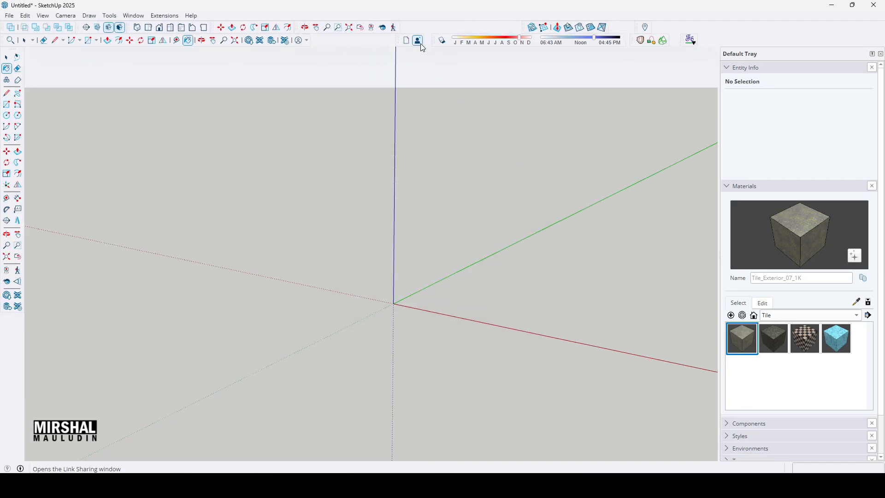
left_click_drag(406, 43, 322, 45)
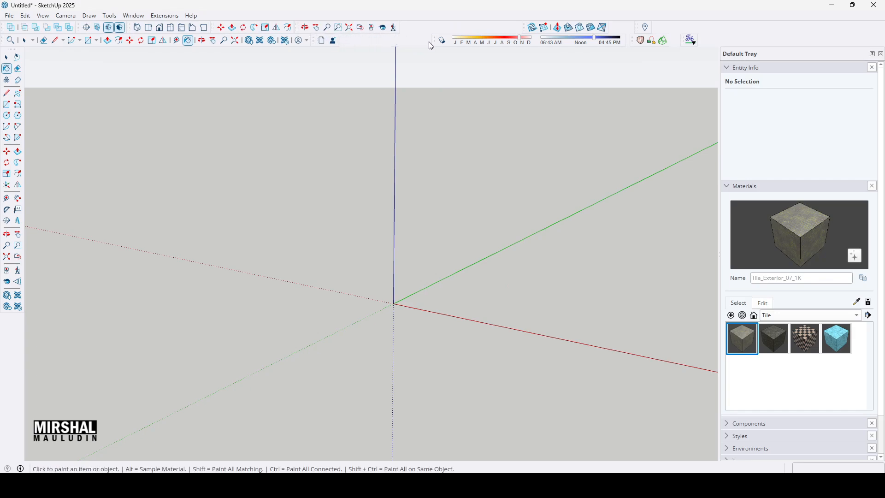
left_click_drag(434, 41, 339, 40)
left_click_drag(524, 32, 402, 28)
left_click_drag(638, 29, 487, 28)
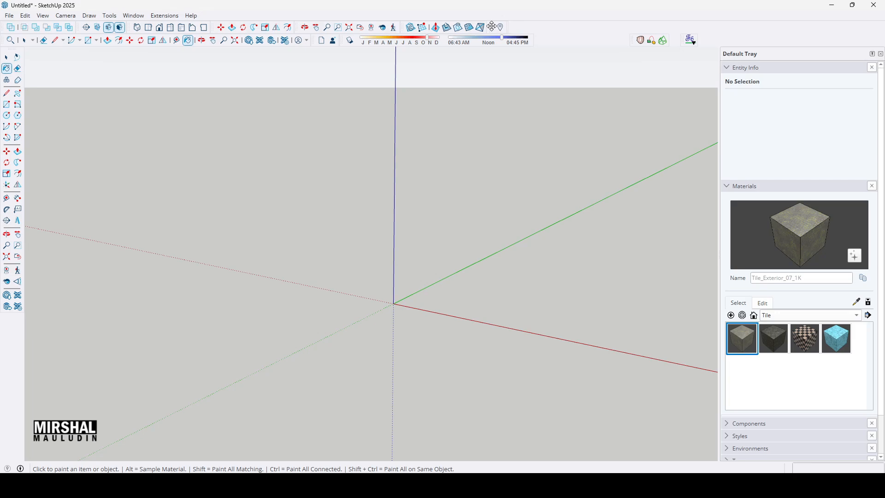
left_click_drag(633, 41, 533, 41)
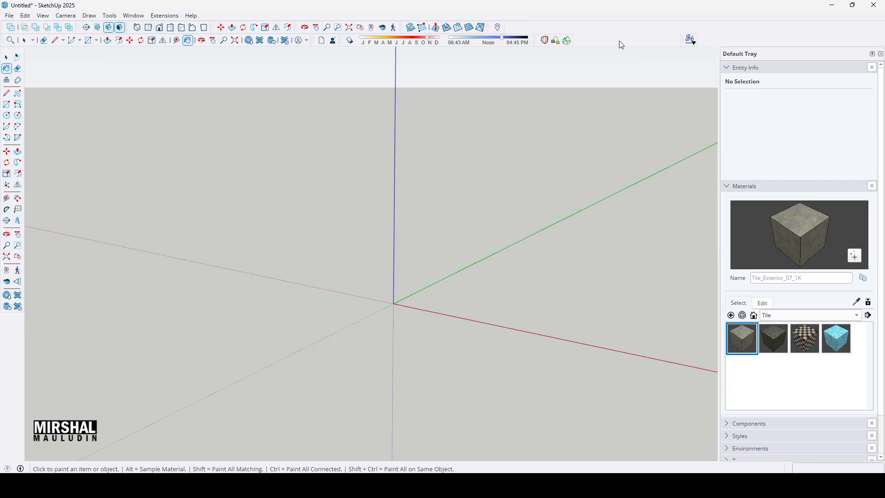
left_click_drag(679, 40, 575, 40)
Step: Launch Fredo Tools and apply CurviShear to the arcs of the curved face with a top height of 2000 mm
left_click(583, 41)
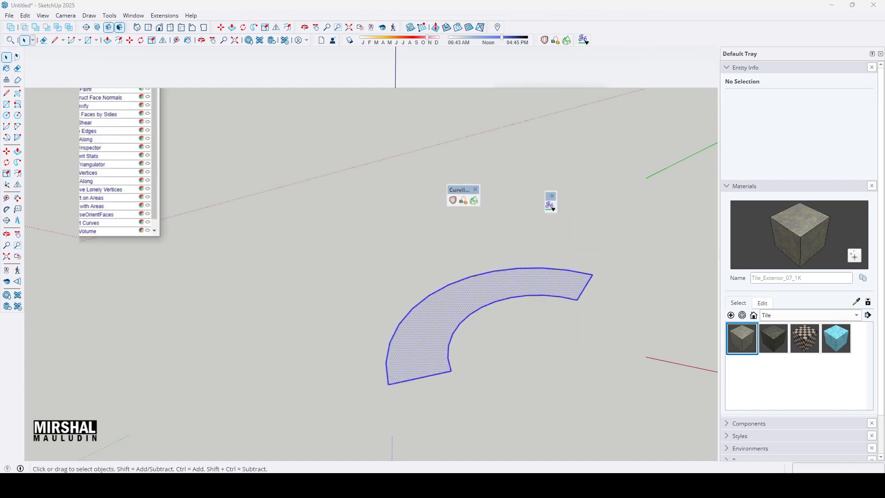
left_click_drag(385, 159, 358, 117)
left_click(358, 212)
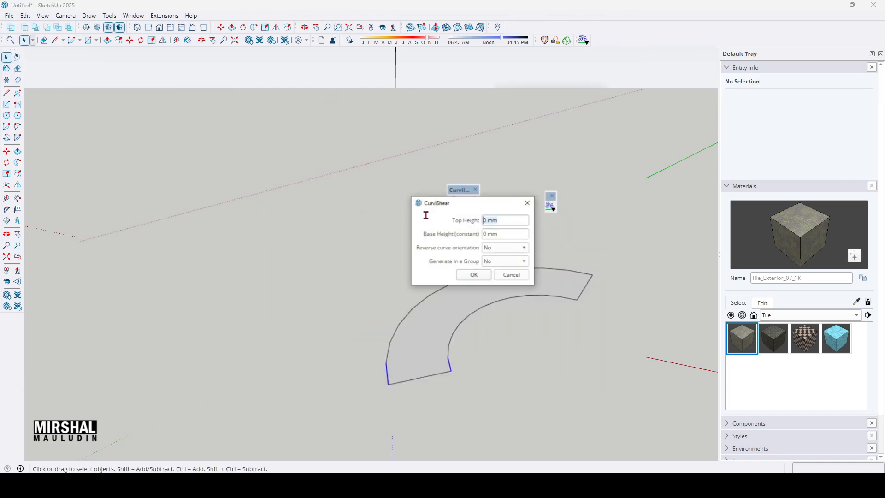
type("2000")
left_click(474, 275)
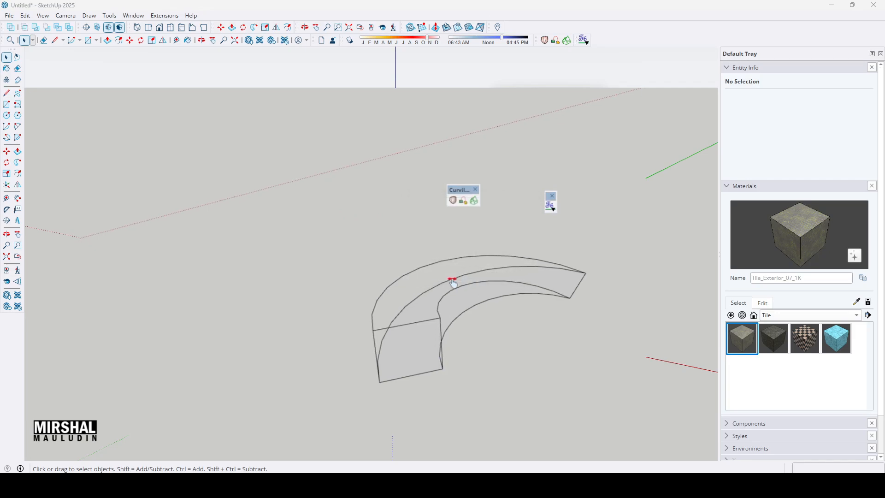
Step: Generate a Curviloft surface between the two sloping upper curves of the curved ramp
middle_click_drag(370, 299, 571, 304)
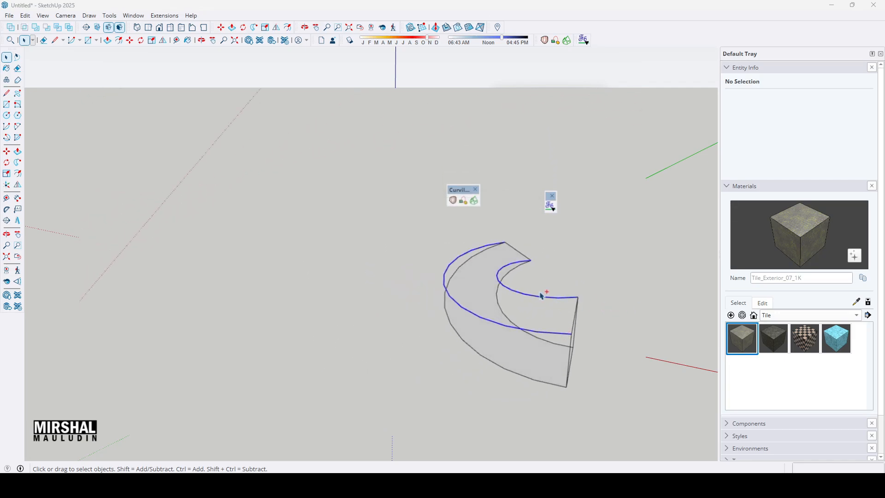
left_click(566, 40)
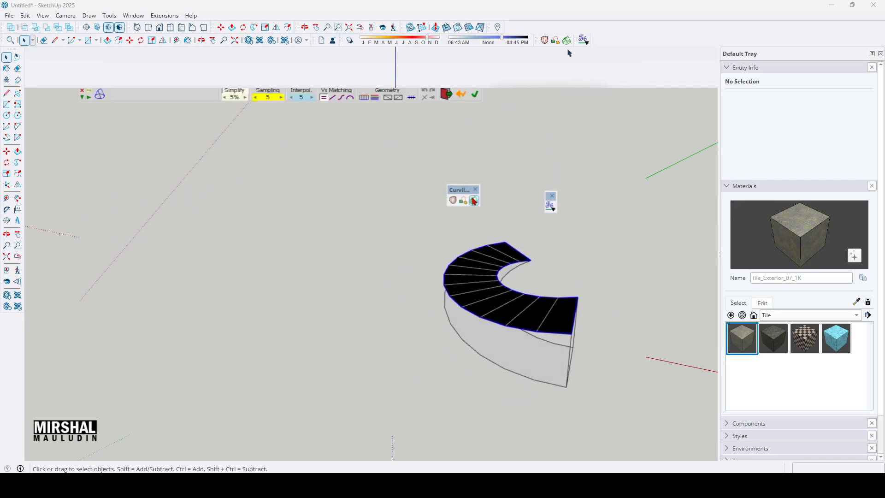
key("Return")
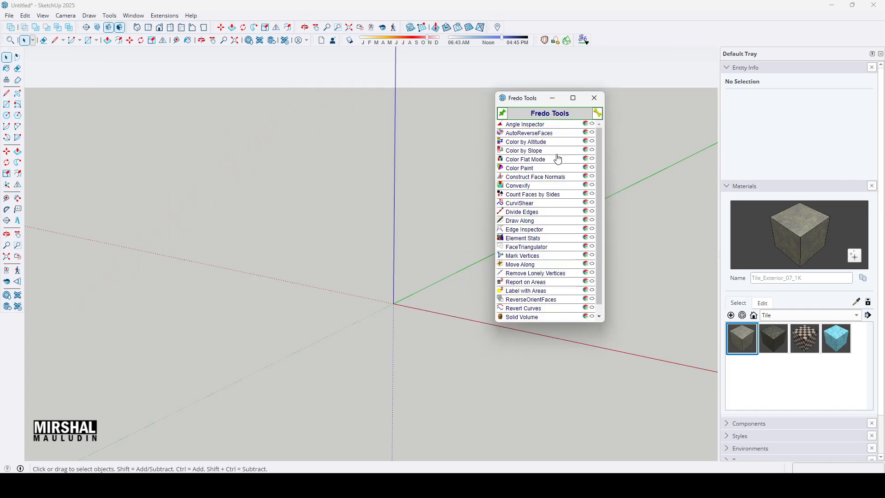
Step: Look through the list of tools in the Fredo Tools window, from Angle Inspector to ThruPaint, and close it
scroll(531, 172, "down", 1)
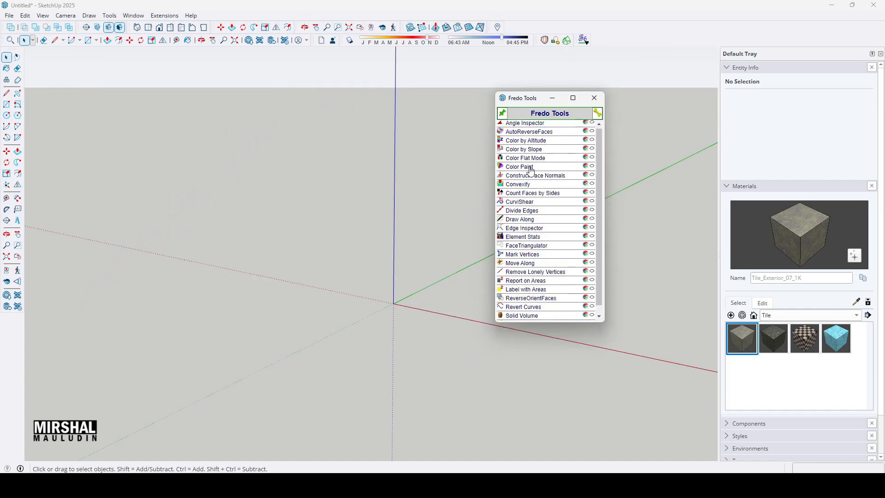
scroll(532, 171, "up", 1)
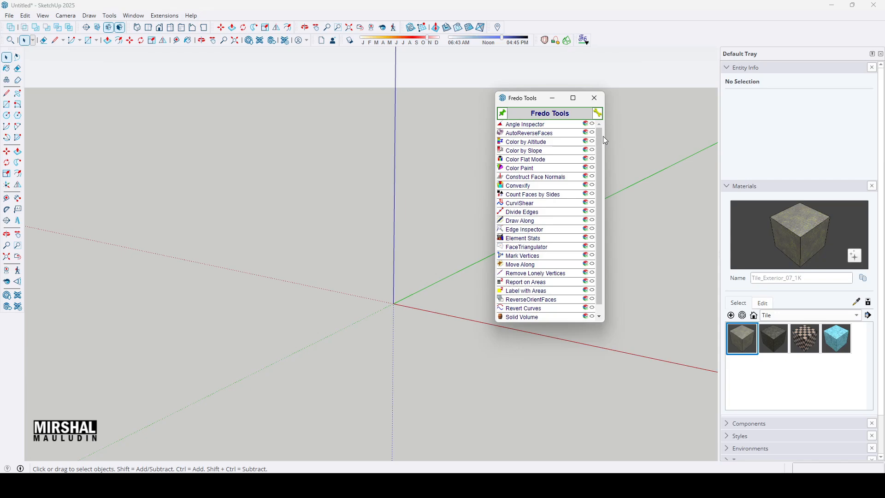
left_click_drag(600, 138, 599, 157)
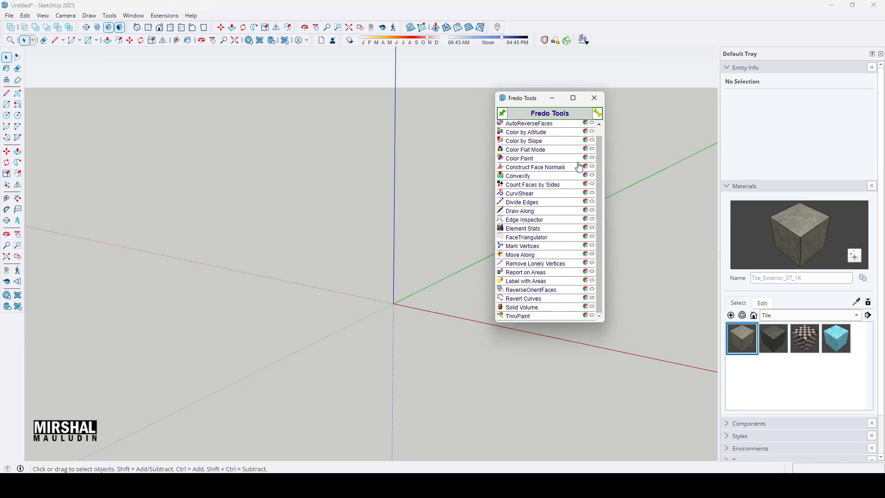
scroll(572, 165, "up", 1)
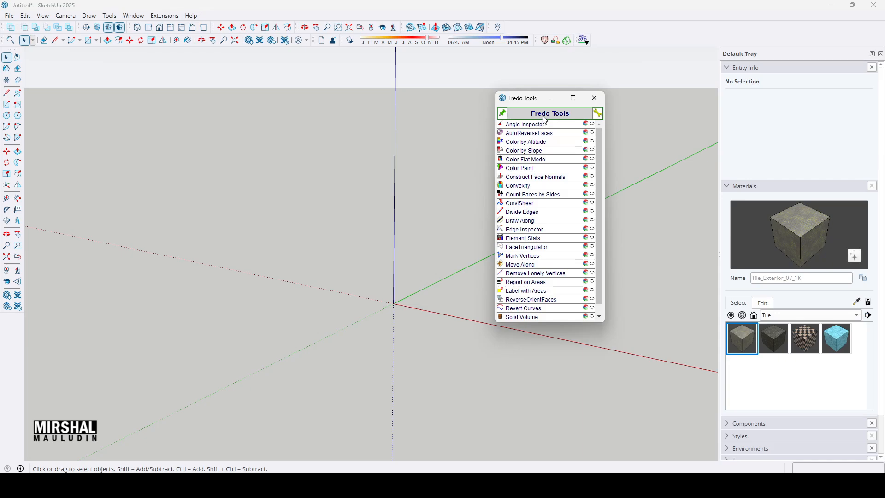
left_click(594, 98)
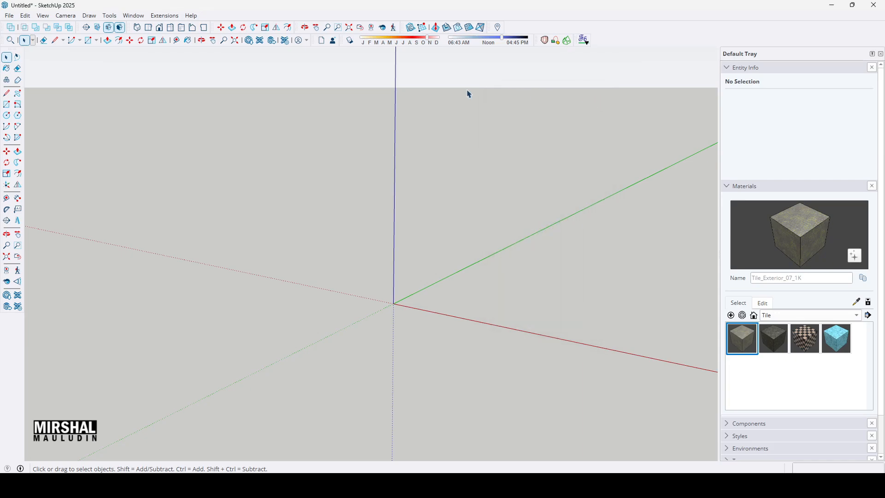
Step: Start another extension installation and search the PLUGIN SKETCHUP folder for "mir"
left_click(164, 15)
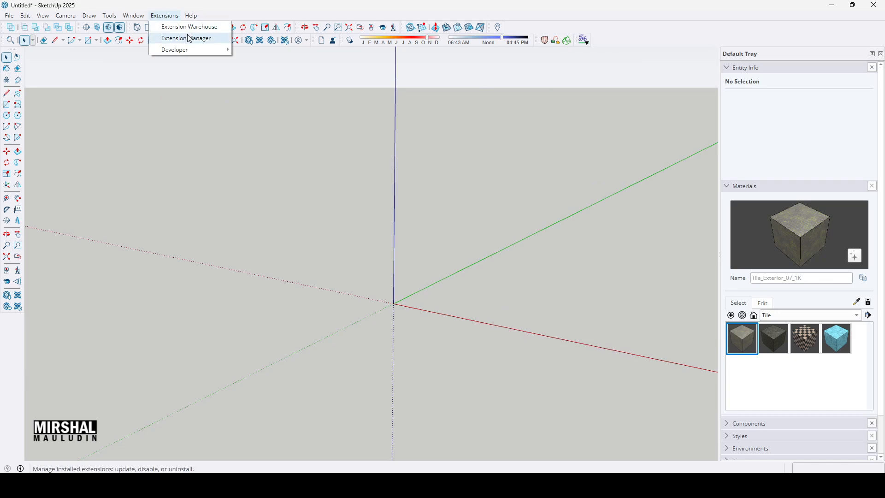
left_click(213, 40)
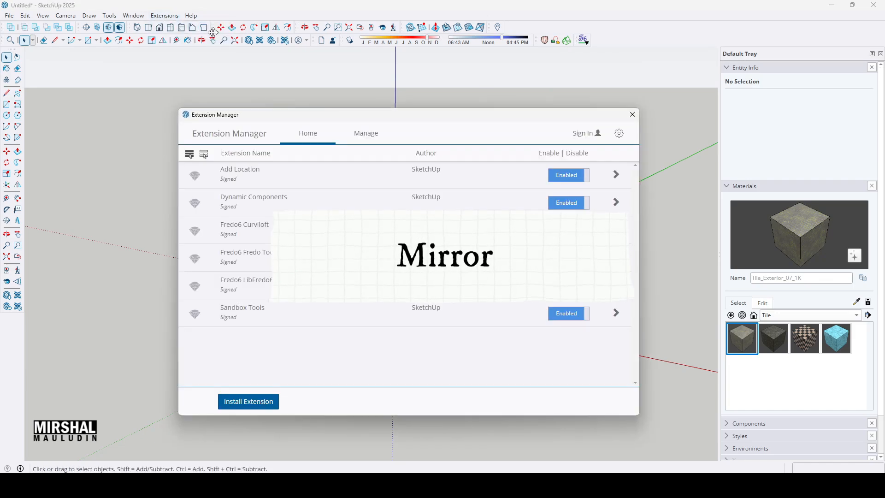
left_click(267, 404)
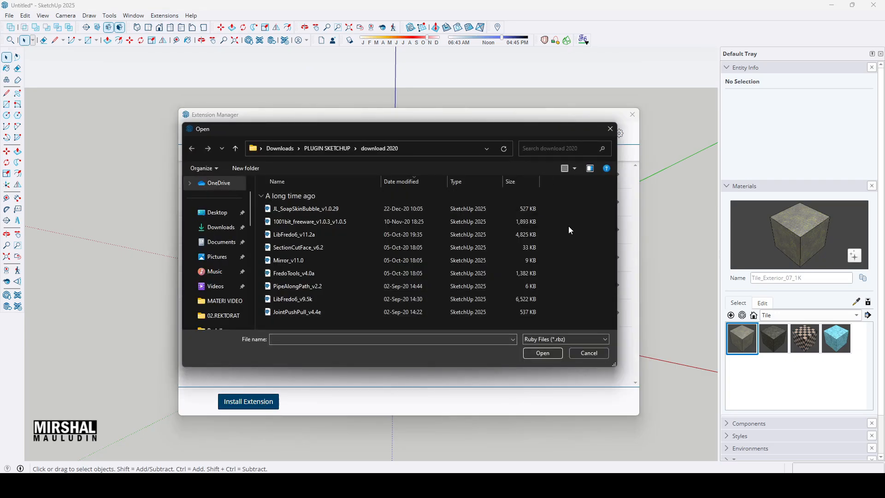
left_click(549, 149)
left_click(330, 148)
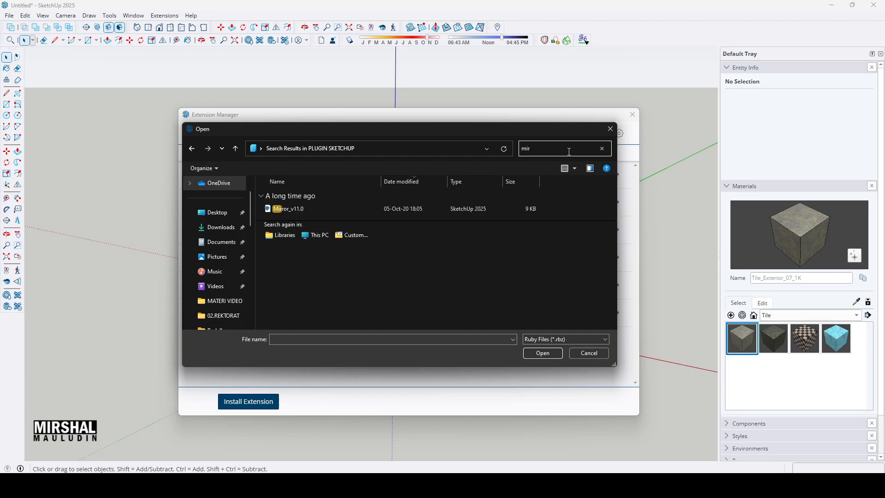
Step: Install the Mirror_v11.0 extension and dock its toolbar after the Fredo6 toolbar in the second toolbar row
left_click(343, 211)
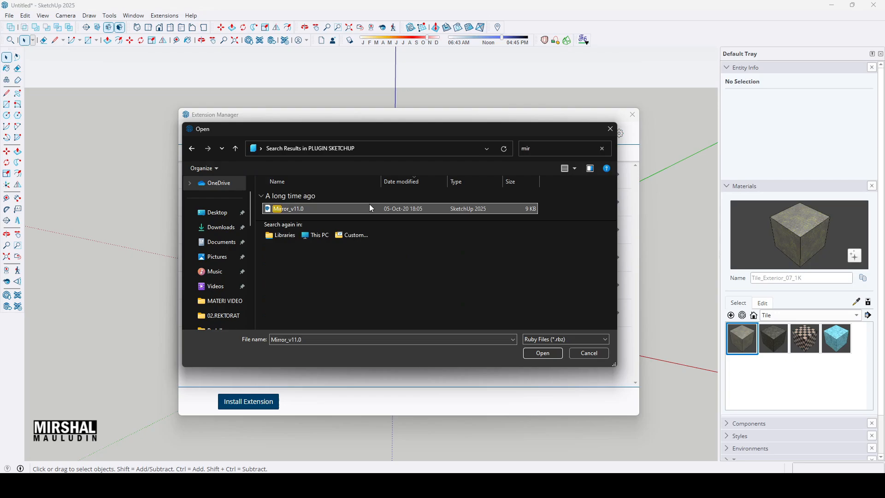
left_click(540, 353)
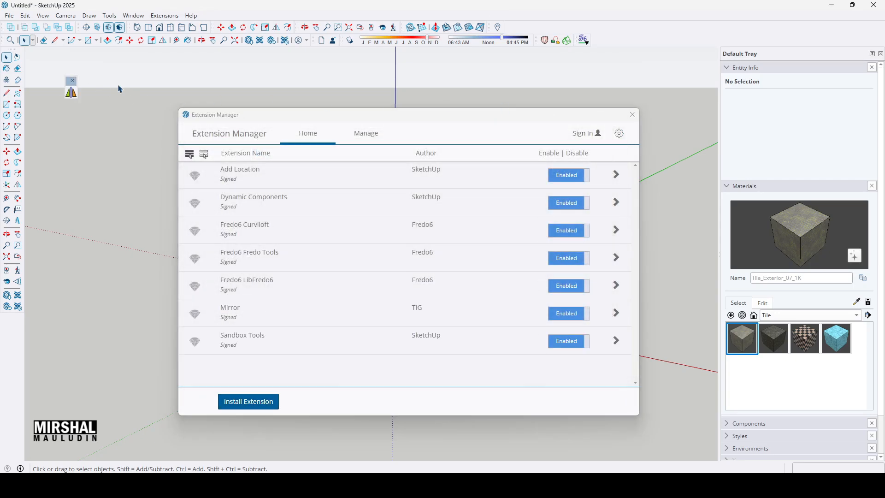
left_click_drag(70, 87, 595, 30)
Step: Search the plugin folder for "1001", install 1001bit_freeware_v1.0.3_v1.0.5 and dock the 1001bit toolbar below the drawing area
left_click(259, 401)
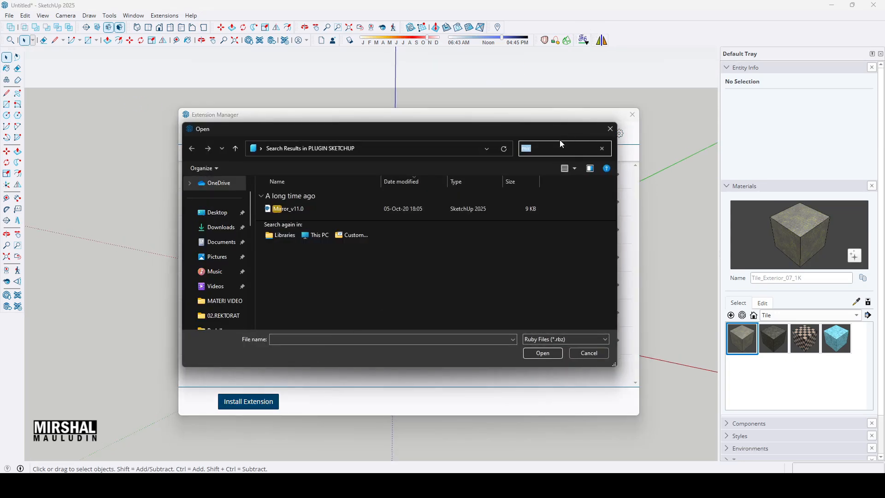
type("10")
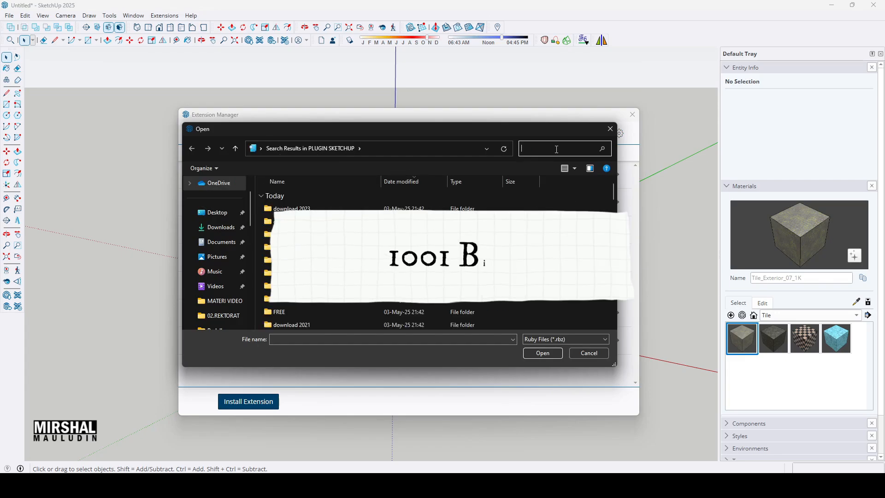
type("01")
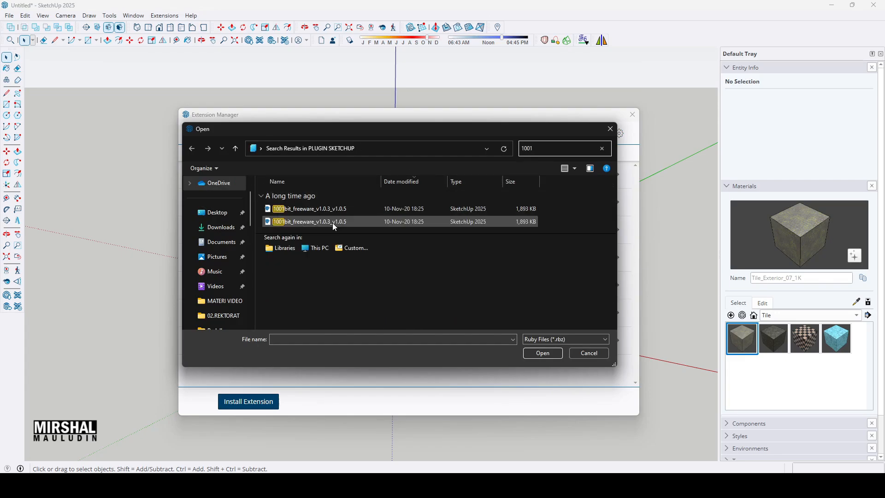
left_click(333, 222)
left_click(547, 353)
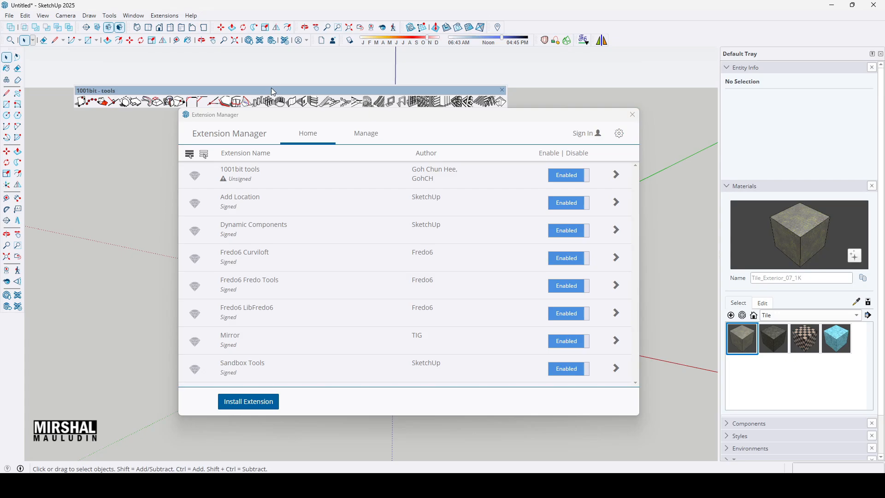
left_click_drag(279, 89, 41, 455)
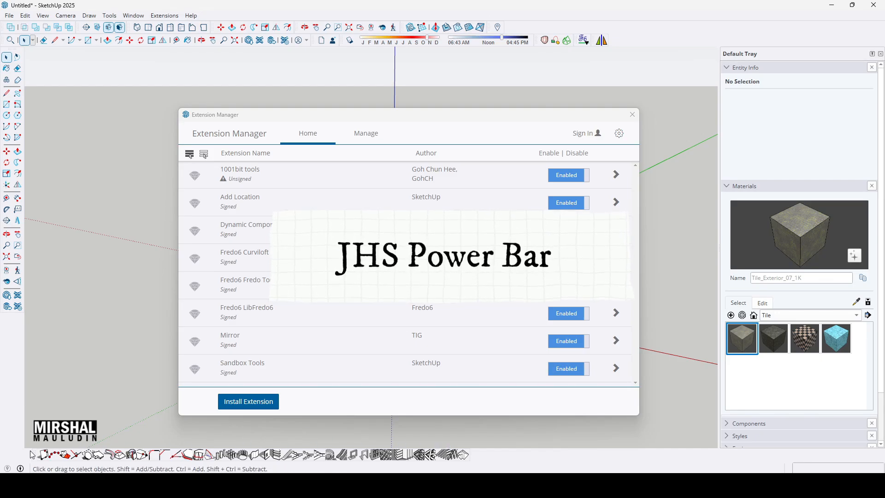
Step: Start another extension installation, clear the previous search and open the dpwnload 2025 folder
left_click(272, 402)
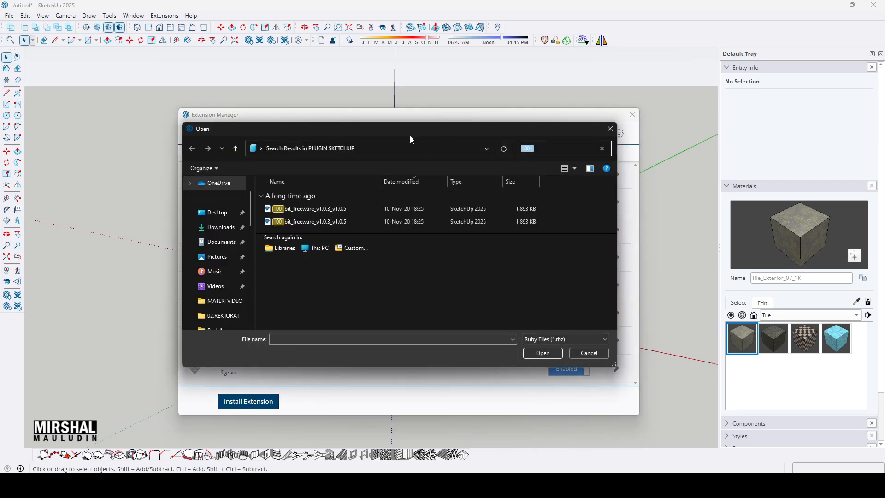
left_click(604, 148)
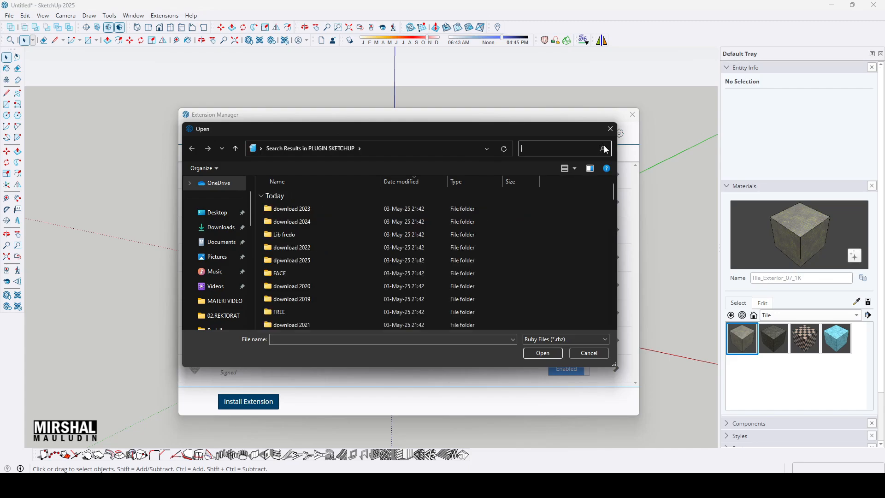
left_click(291, 185)
double_click(334, 286)
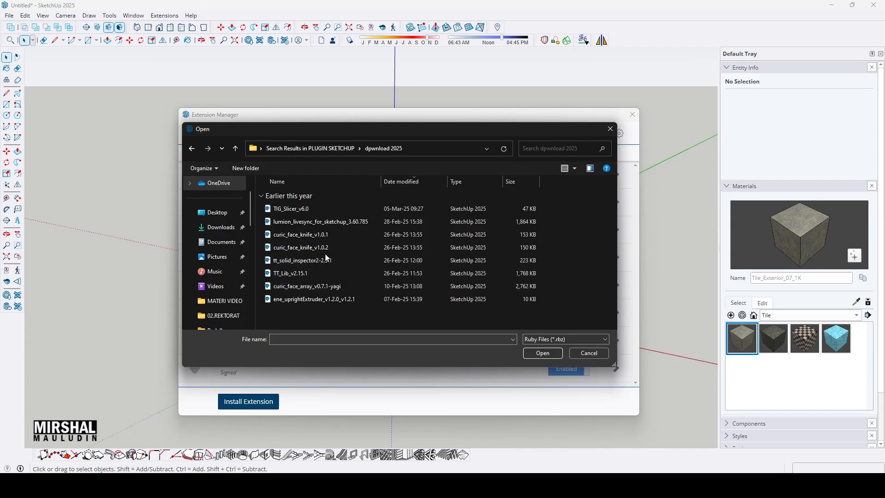
Step: Look through the download 2024 and download 2023 folders for the JHS Powerbar extension file, sorting the 2023 files by name
key("alt+Left")
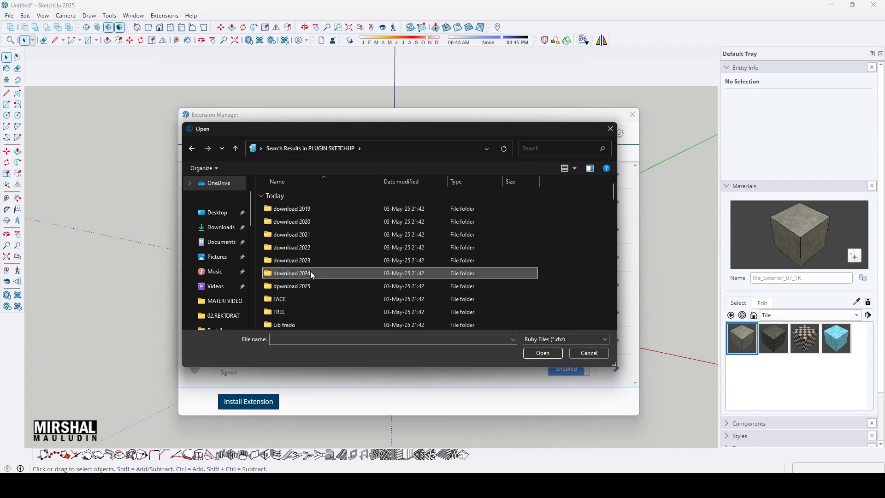
double_click(311, 271)
key("alt+Left")
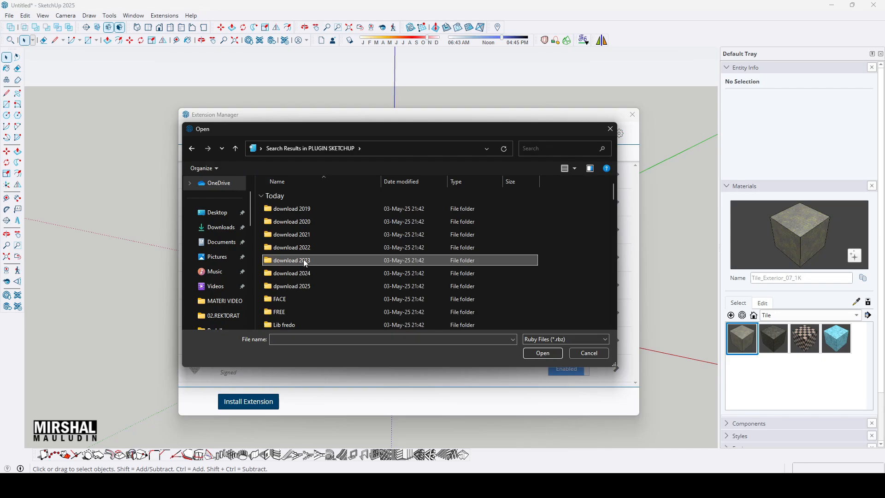
double_click(303, 259)
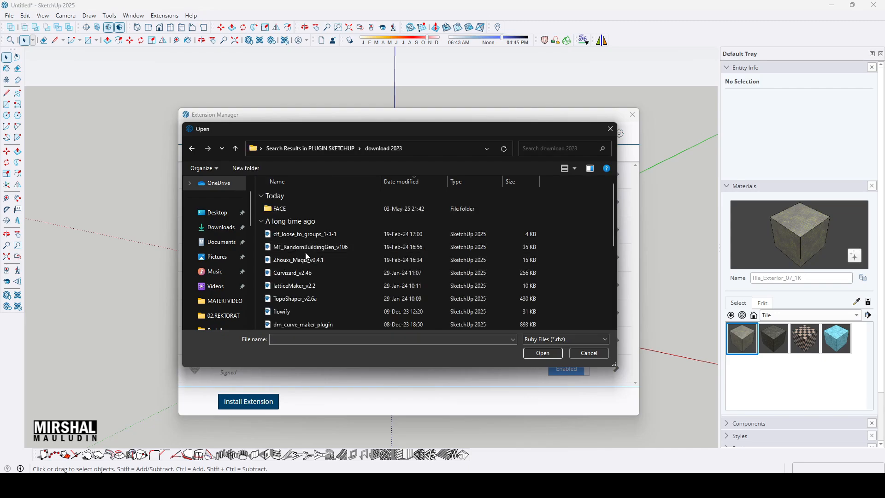
left_click(323, 184)
left_click(322, 186)
scroll(318, 259, "down", 1)
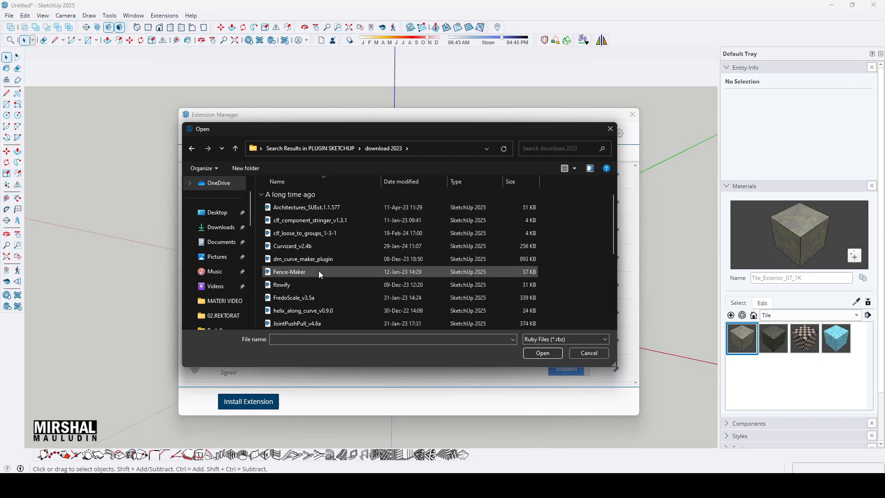
scroll(319, 273, "down", 1)
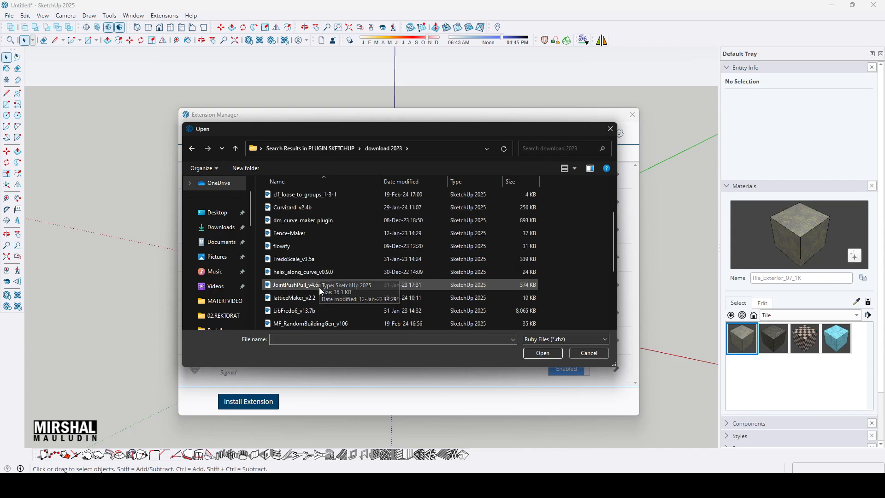
key("BackSpace")
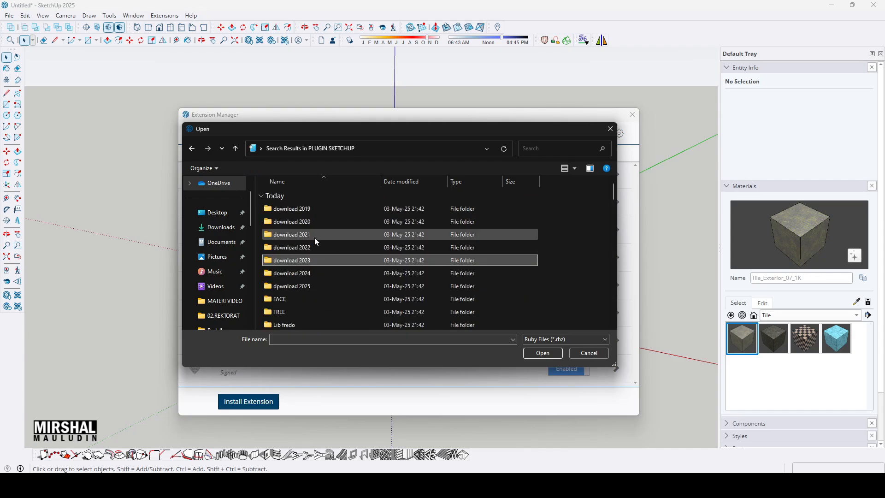
Step: Sort the download 2022 folder by name and install the JHS_POWERBAR_2020_v2020.1 extension from it
double_click(311, 245)
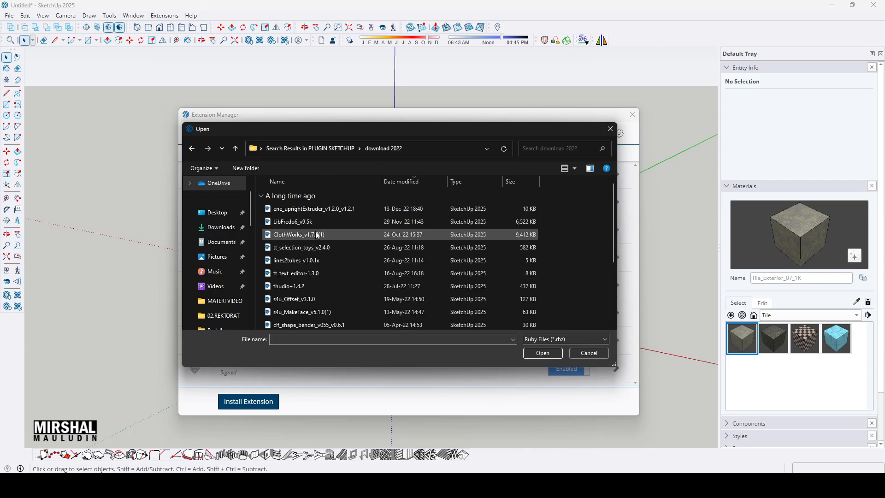
left_click(297, 187)
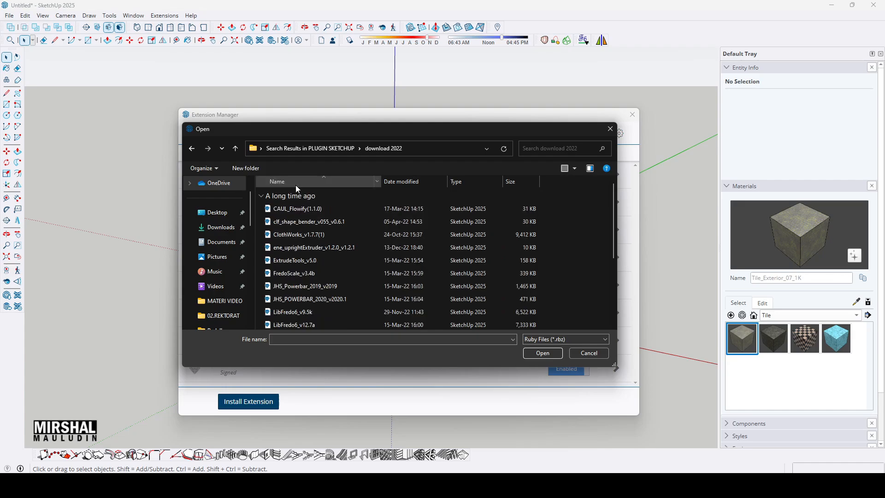
left_click(332, 286)
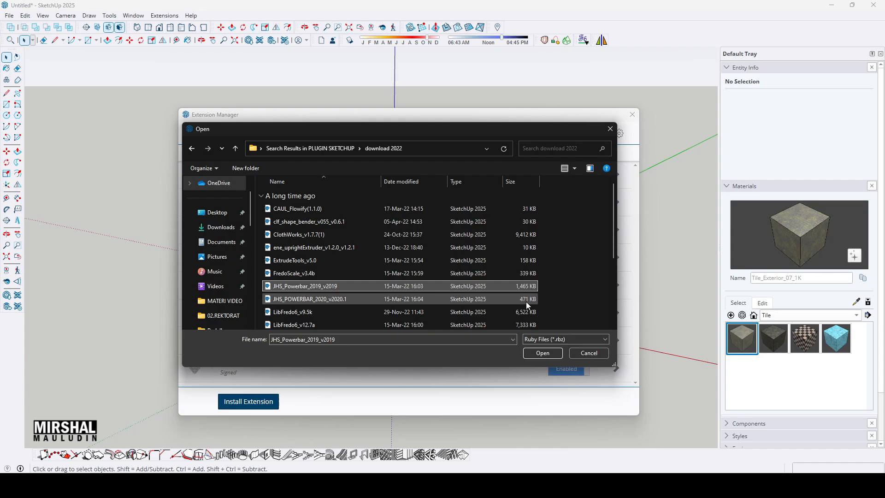
left_click(331, 299)
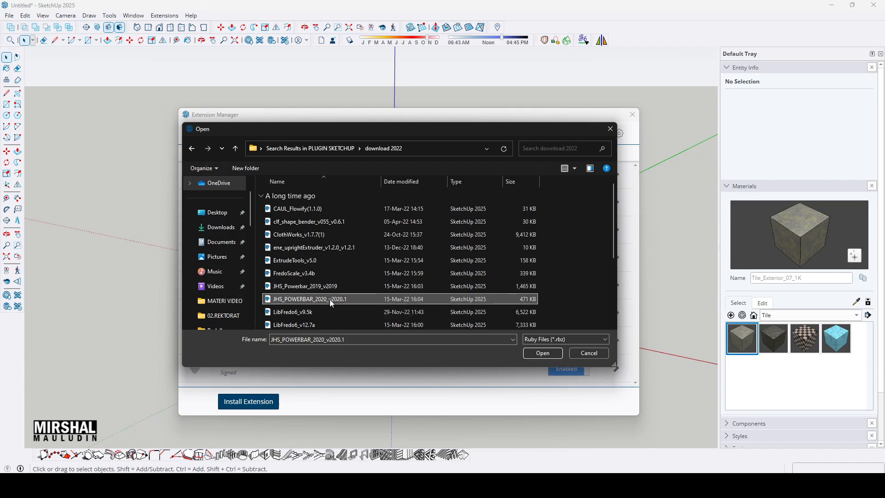
left_click(546, 353)
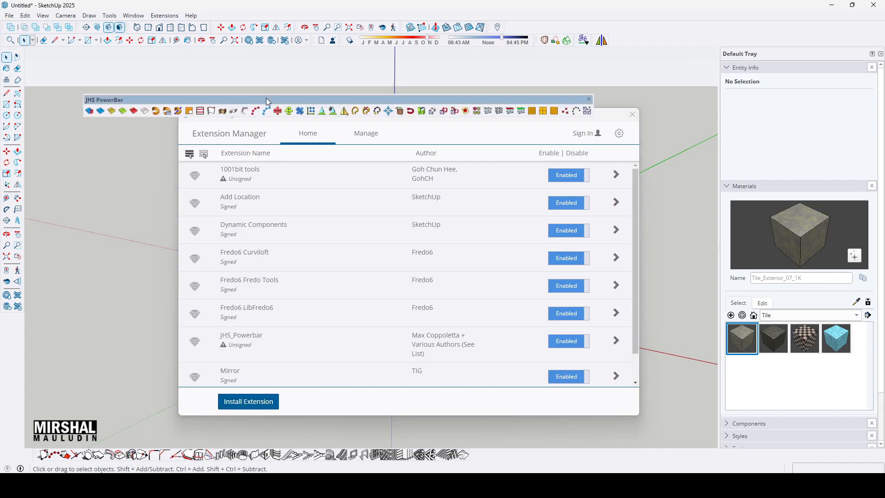
Step: Dock the JHS PowerBar toolbar as a new third row above the drawing area and close the Extension Manager
left_click_drag(266, 102, 293, 72)
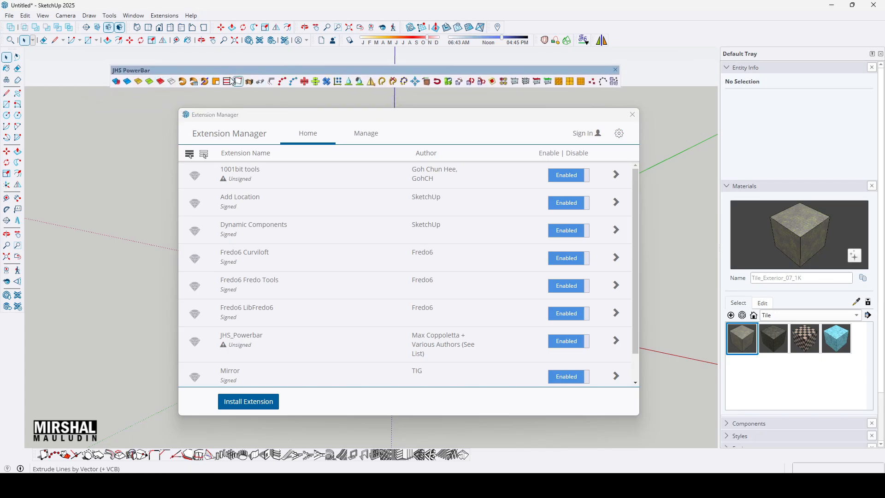
left_click_drag(205, 72, 99, 48)
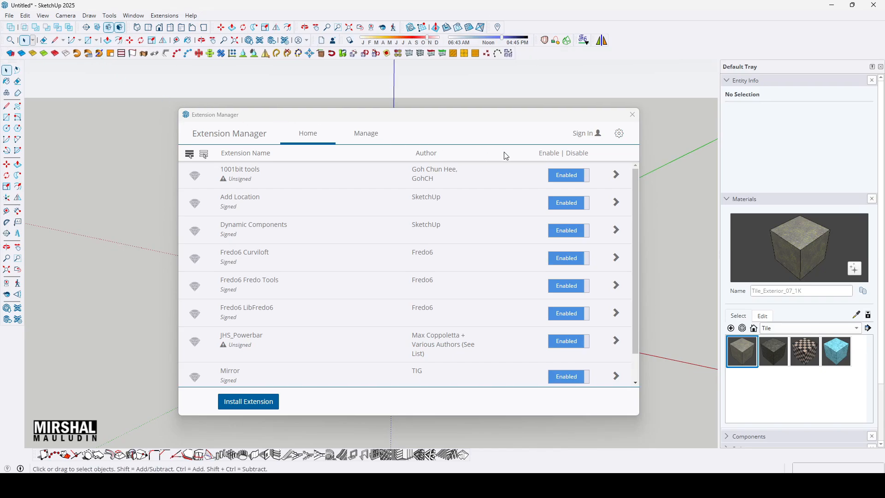
left_click(632, 115)
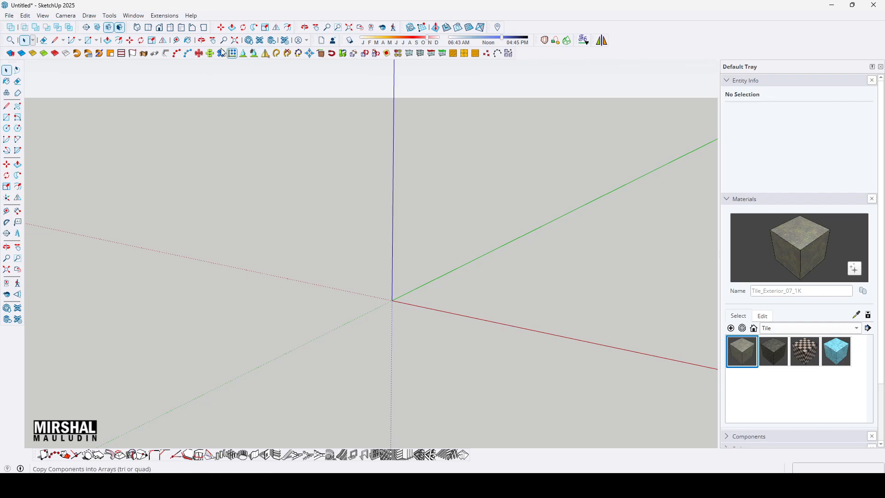
left_click(164, 17)
left_click(164, 17)
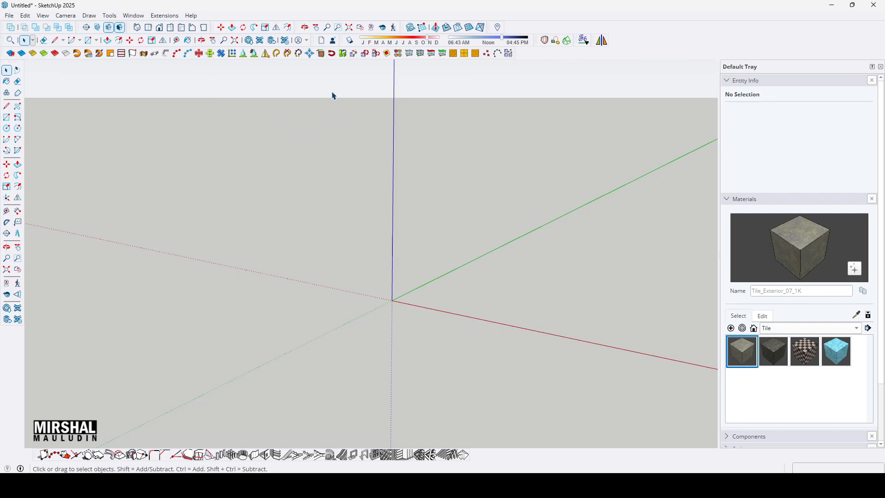
Step: Reopen the Extension Manager, start another extension installation and go to the PLUGIN SKETCHUP folder
left_click(165, 15)
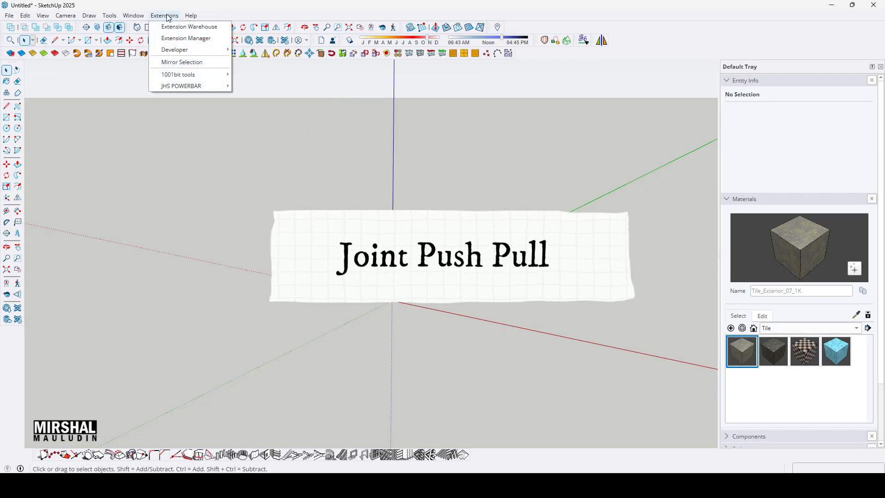
left_click(200, 39)
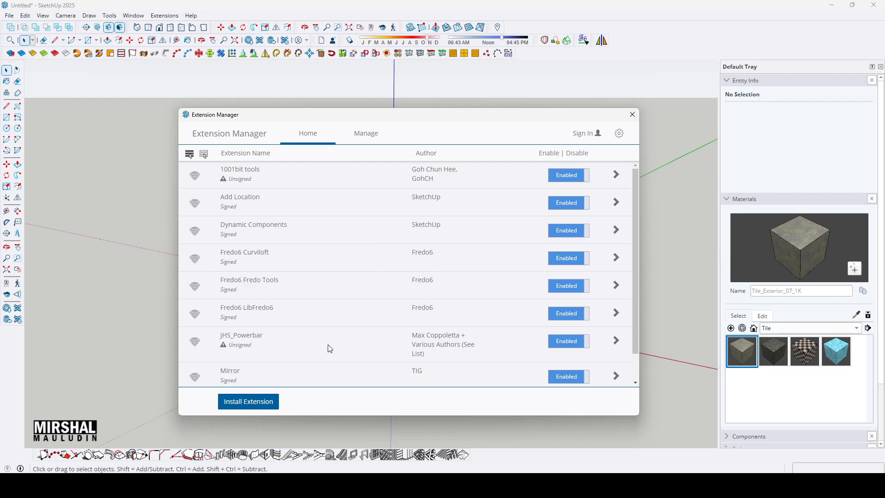
left_click(272, 405)
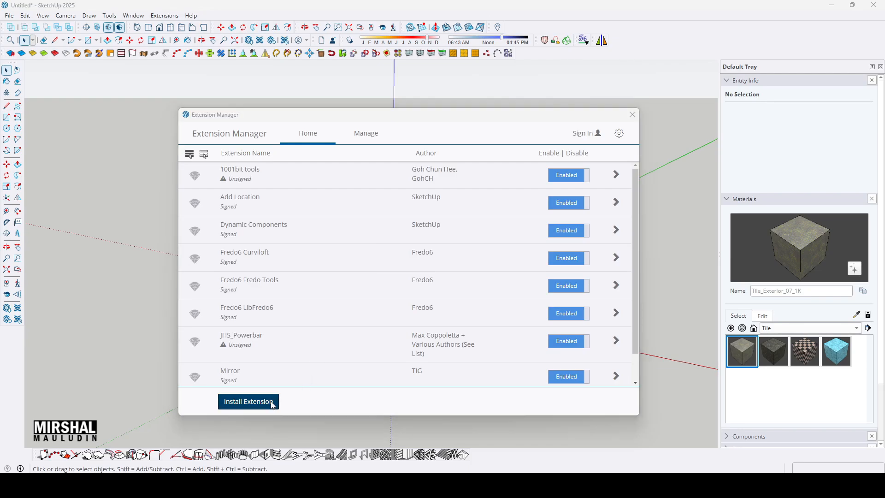
left_click(334, 148)
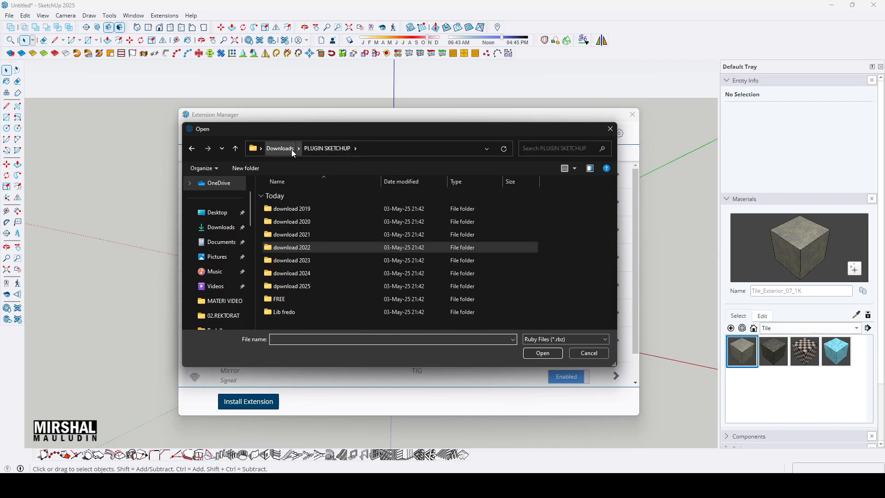
Step: Look through the dpwnload 2025 and download 2024 folders for the Joint Push Pull extension file
double_click(310, 286)
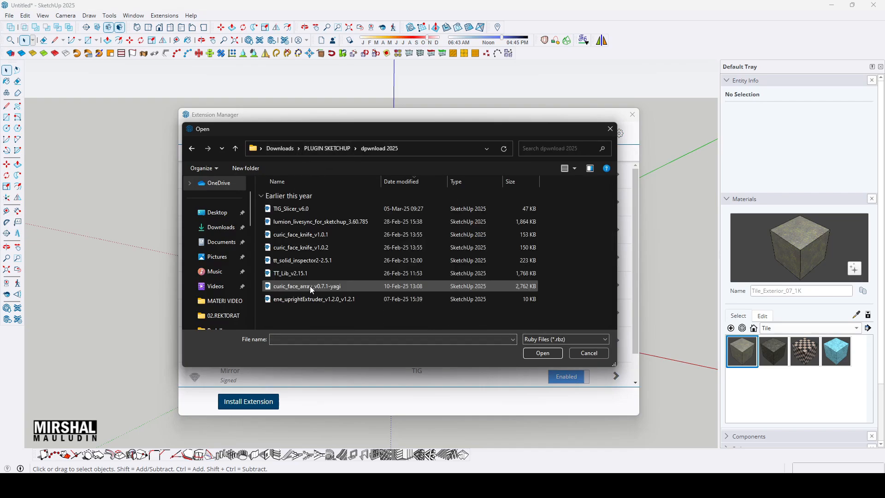
key("BackSpace")
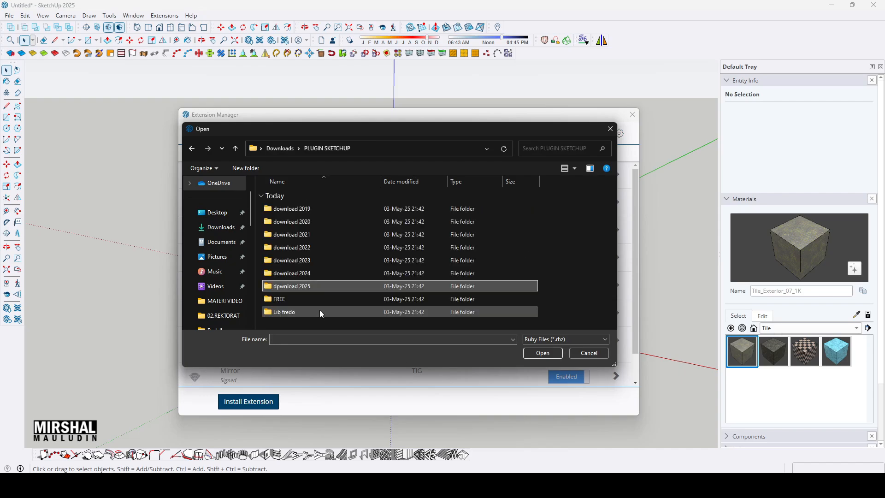
double_click(313, 282)
left_click(313, 274)
key("BackSpace")
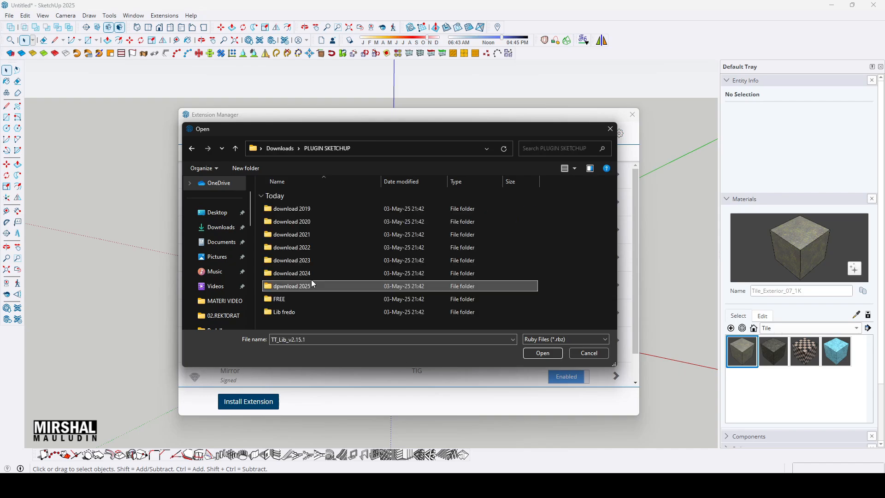
double_click(310, 273)
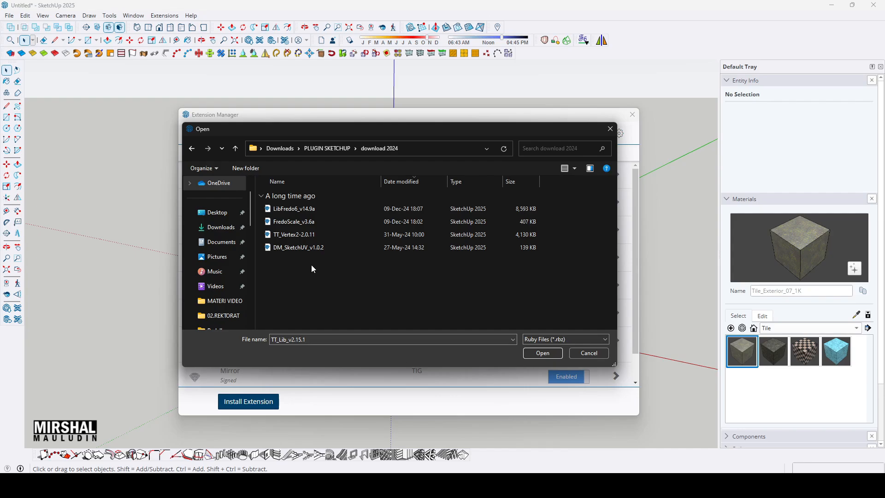
key("BackSpace")
Step: Install JointPushPull_v4.6a from the download 2023 folder and dock its toolbar after the JHS PowerBar in the third toolbar row
double_click(309, 258)
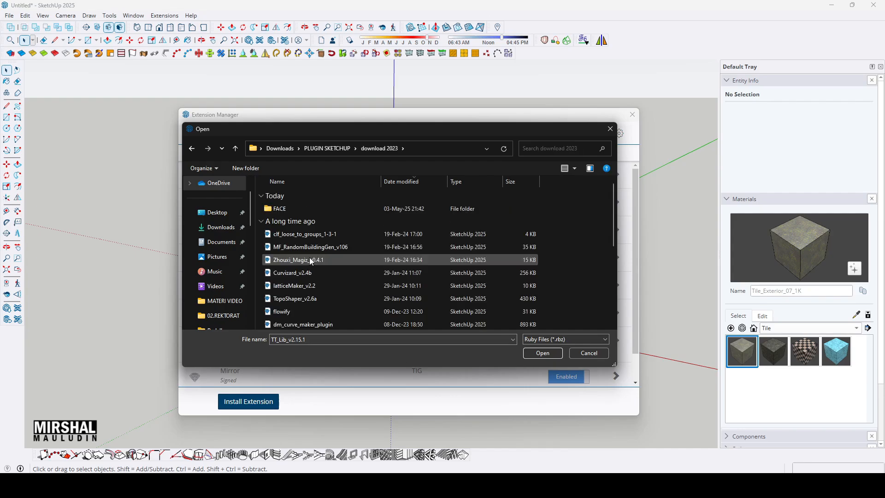
scroll(309, 257, "down", 2)
scroll(292, 201, "up", 2)
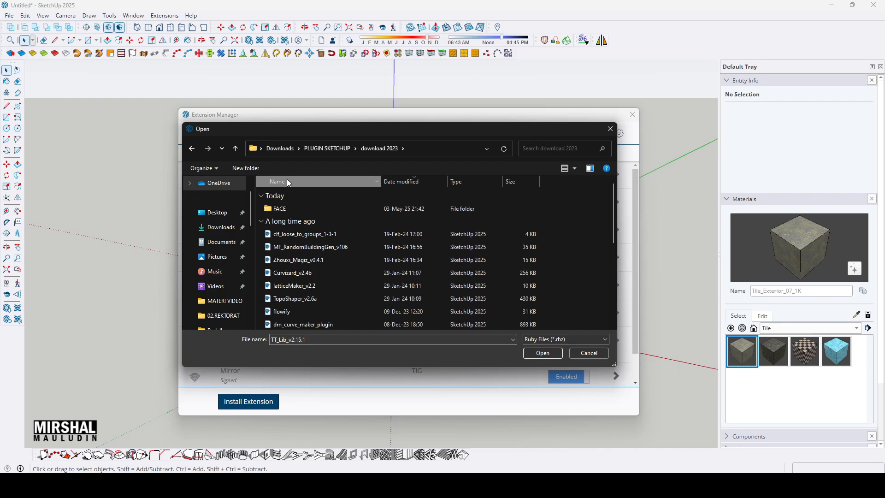
left_click(286, 179)
scroll(317, 228, "down", 1)
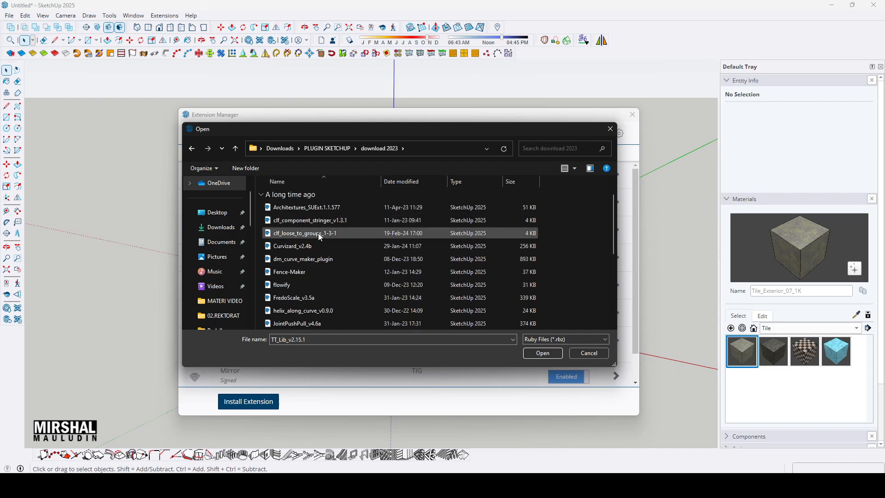
scroll(325, 258, "down", 1)
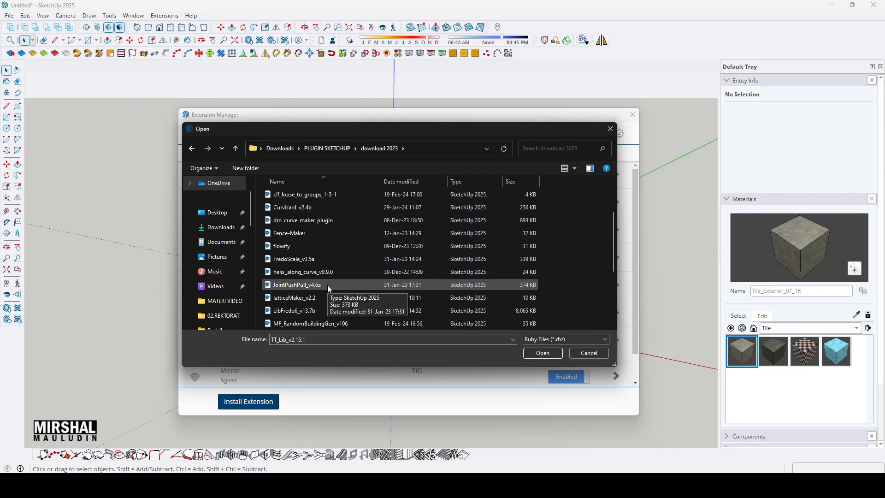
left_click(329, 285)
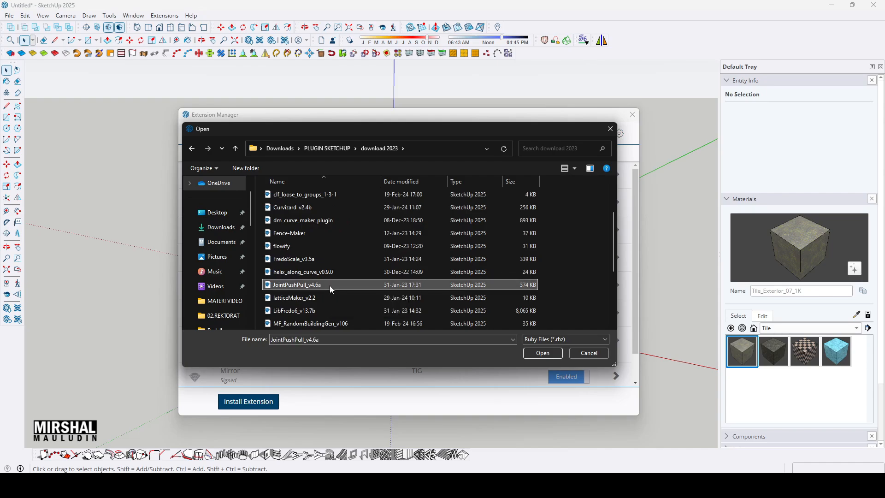
left_click(543, 353)
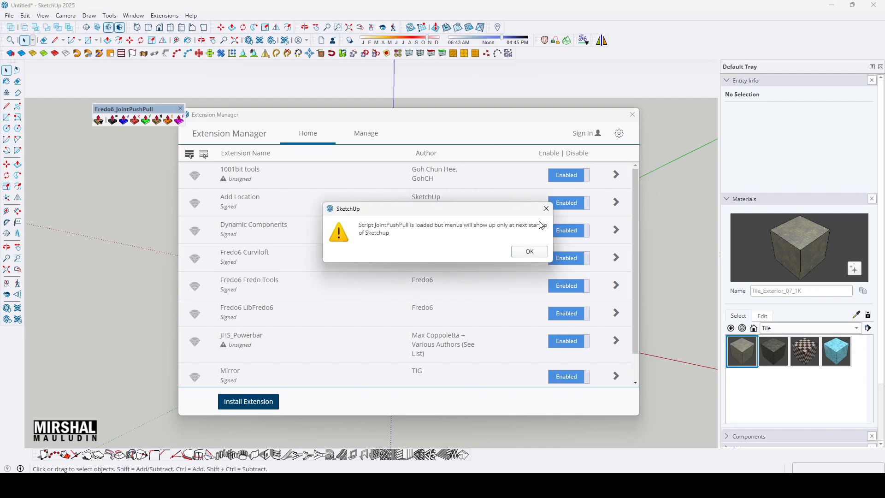
left_click(547, 211)
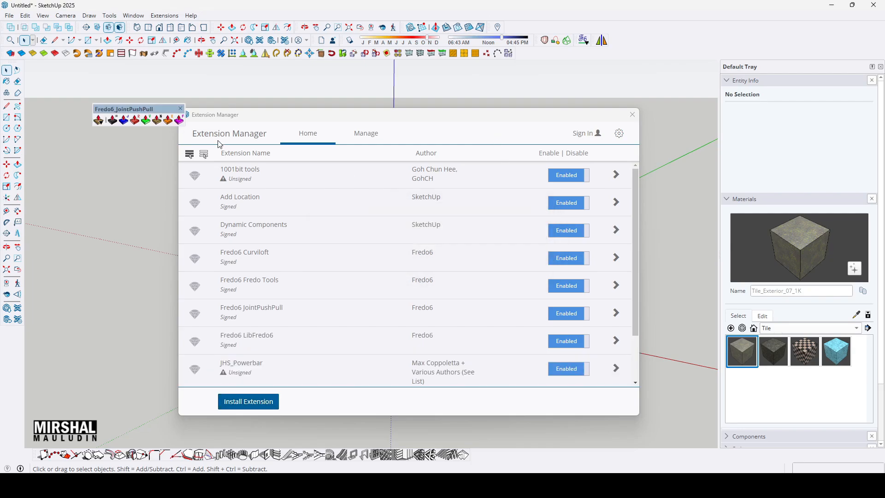
mouse_move(130, 109)
left_mouse_down()
mouse_move(441, 103)
mouse_move(559, 82)
mouse_move(556, 43)
left_mouse_up()
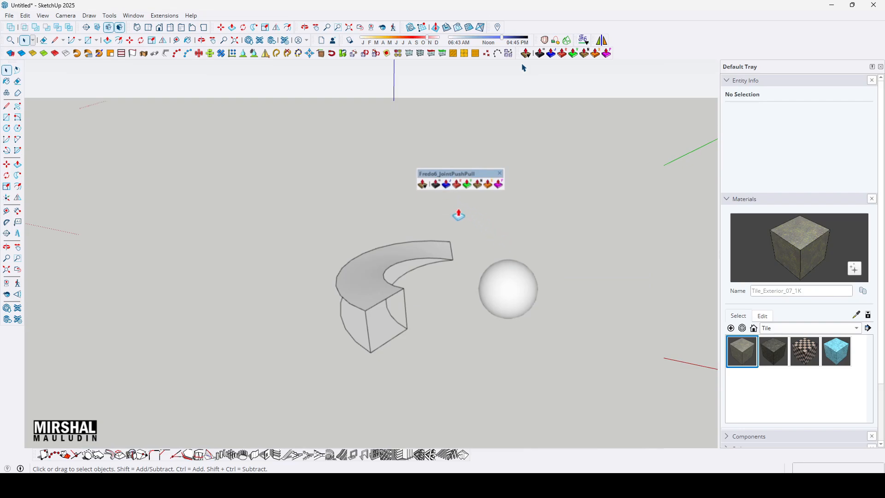
Step: Raise the curved block's top face with Joint Push Pull and thicken the sphere outward by about 694 mm
left_click(384, 278)
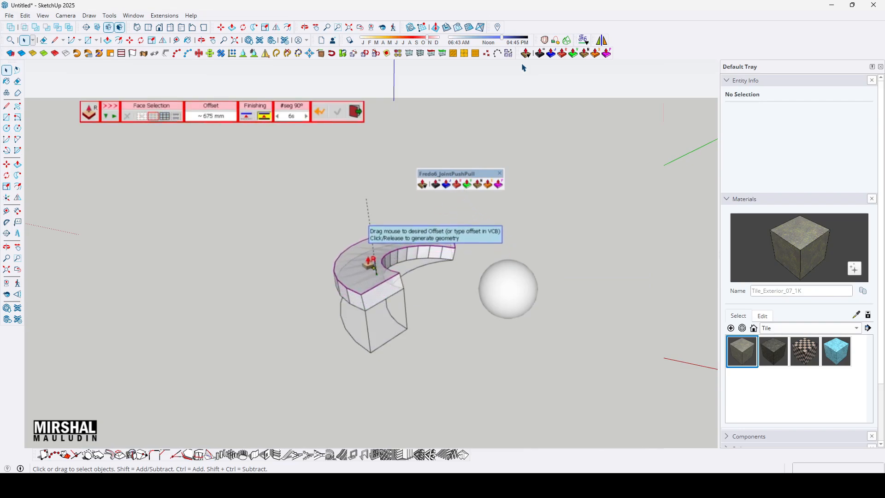
left_click(457, 185)
left_click(520, 286)
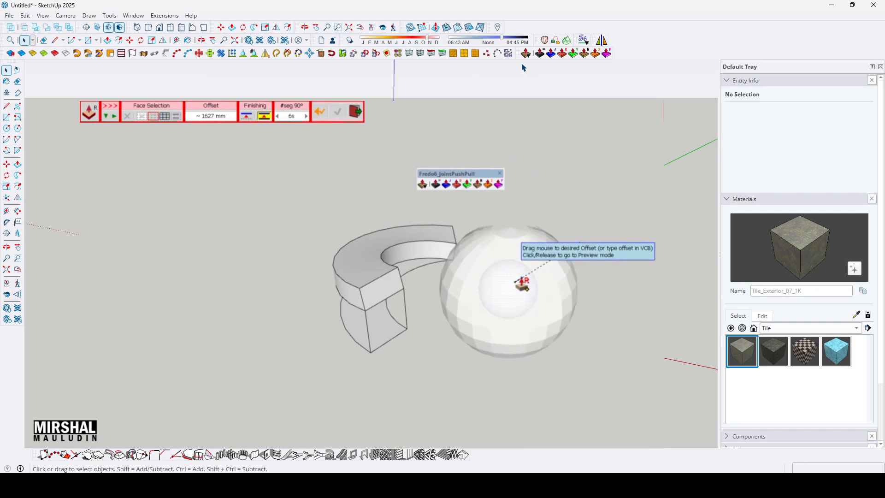
left_click(522, 286)
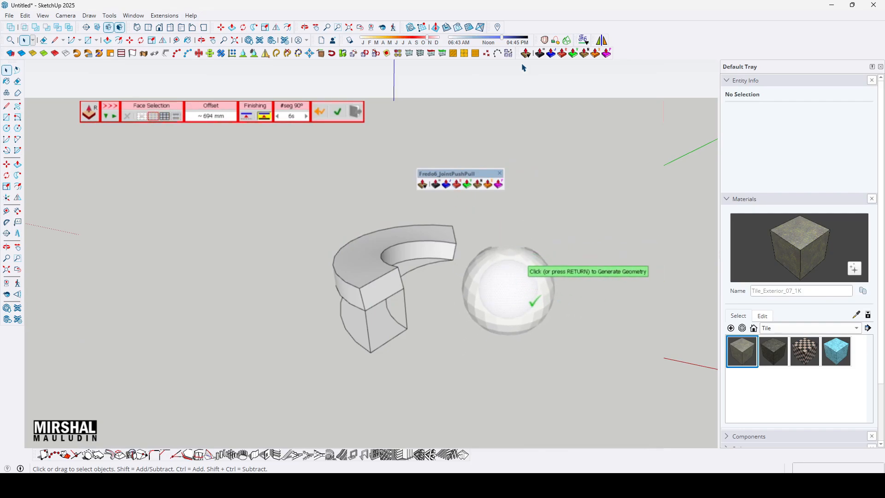
left_click(530, 299)
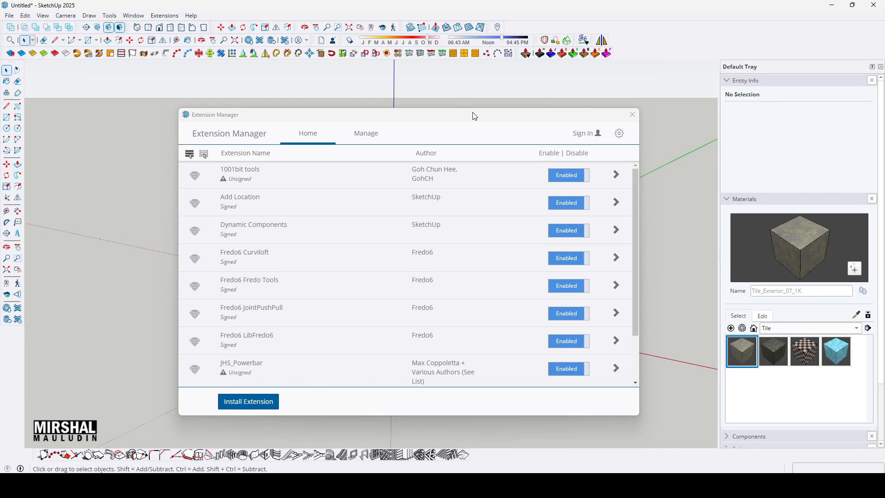
Step: Install FredoScale_v3.6a from the download 2024 folder and dock its toolbar after the JointPushPull toolbar in the third toolbar row
left_click_drag(477, 116, 491, 93)
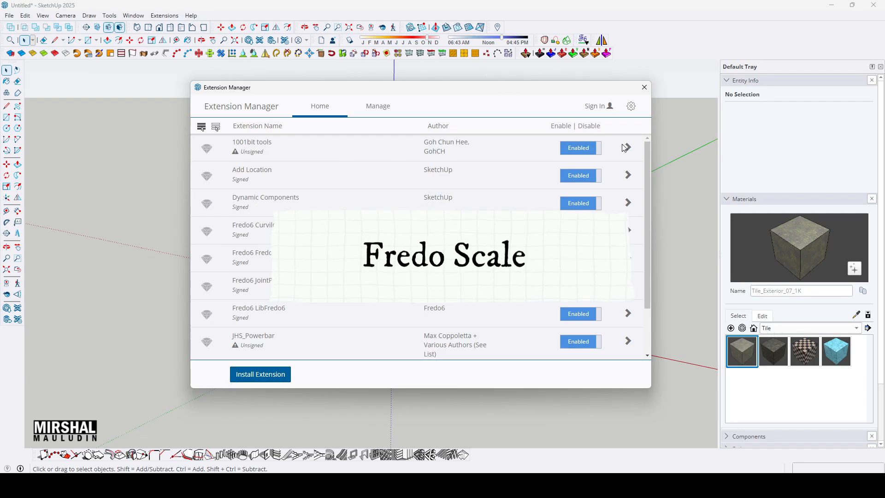
left_click(279, 374)
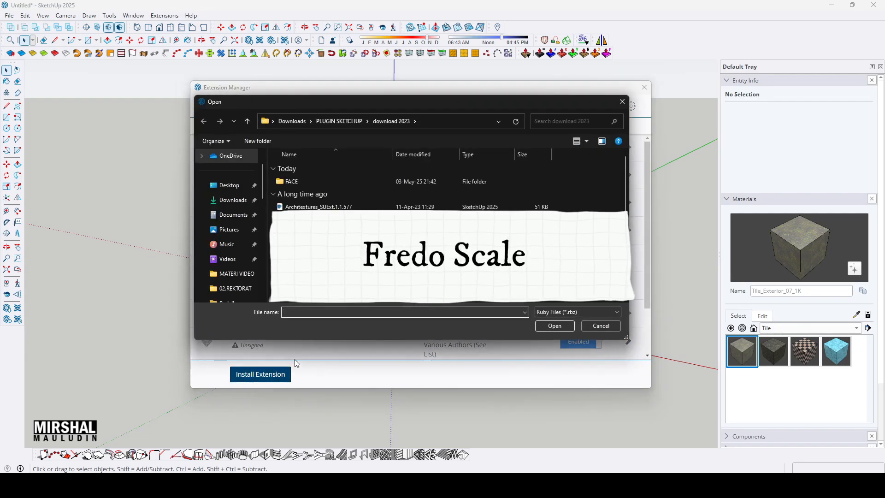
left_click(350, 122)
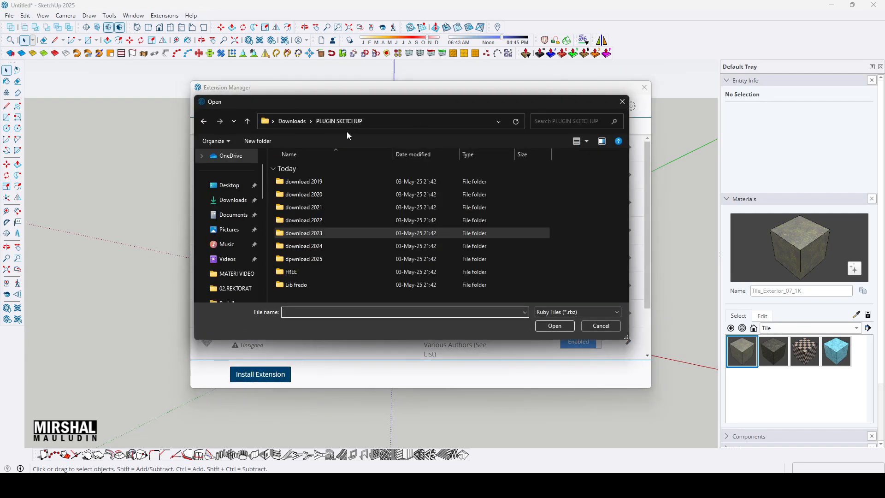
double_click(321, 246)
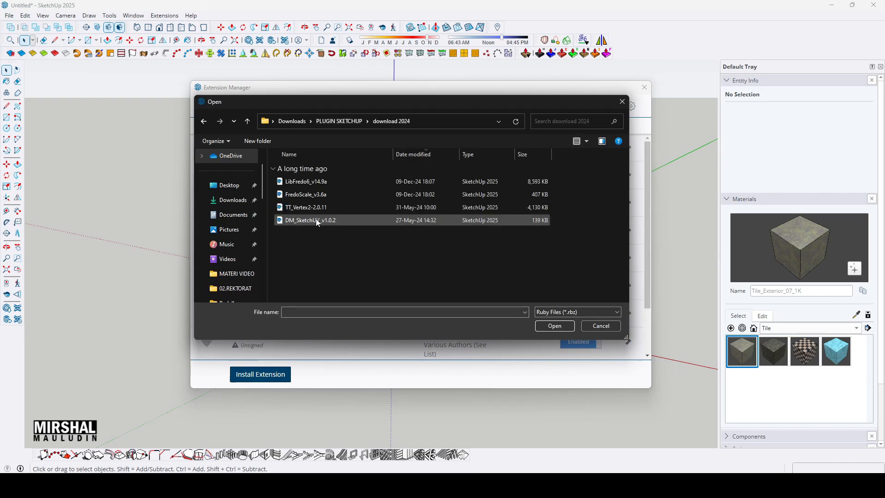
left_click(322, 195)
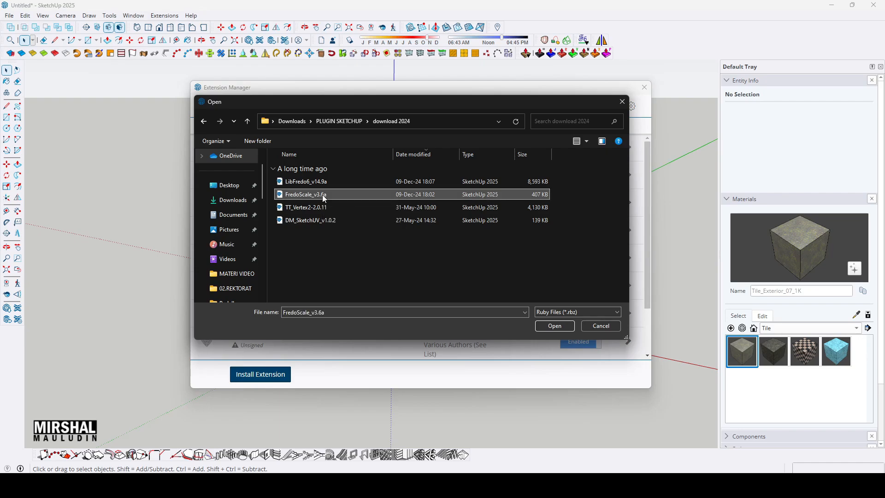
left_click(555, 326)
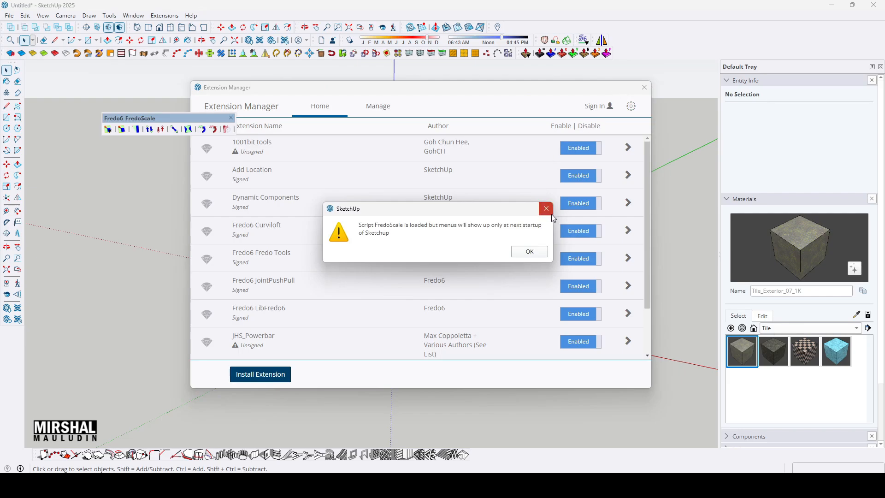
left_click(551, 214)
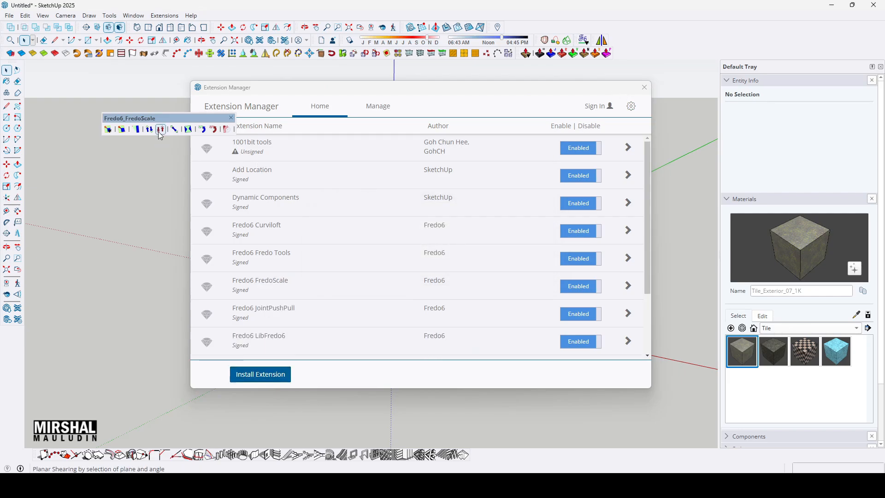
left_click_drag(159, 119, 579, 109)
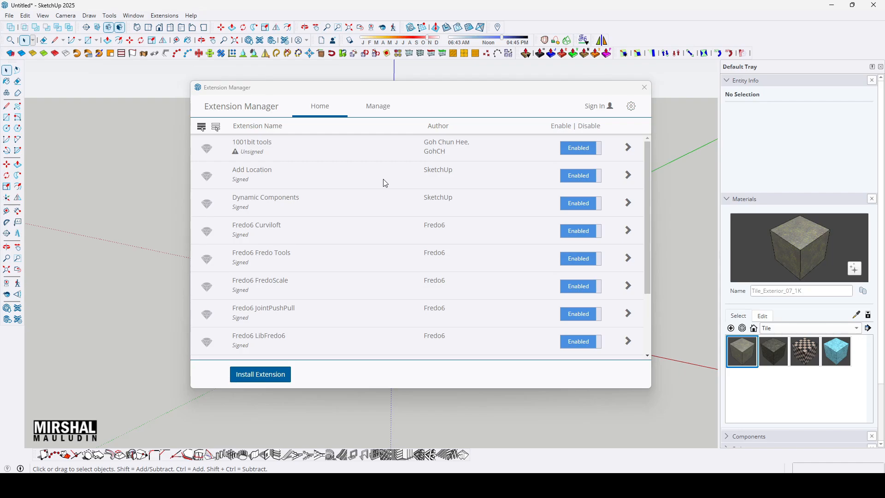
Step: Install ene_uprightExtruder_v1.2.0_v1.2.1 from the dpwnload 2025 folder and dock its toolbar after the 1001bit tools in the lower toolbar row
key("Escape")
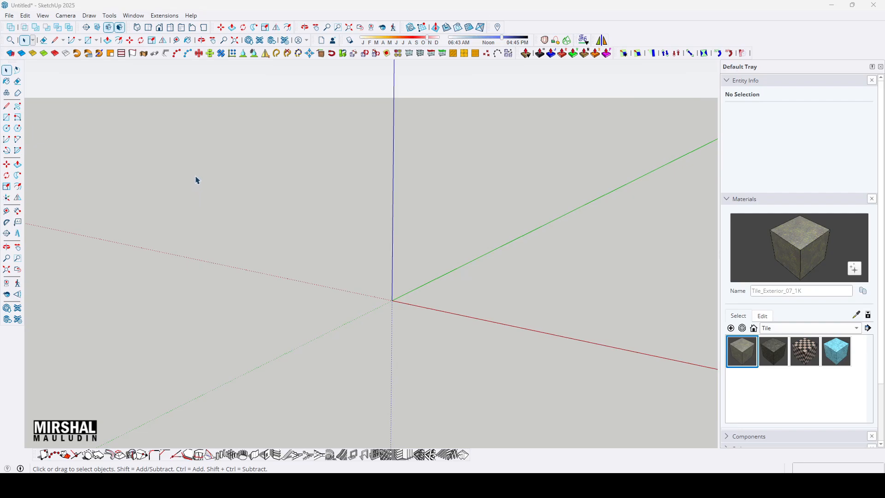
left_click(169, 17)
left_click(193, 38)
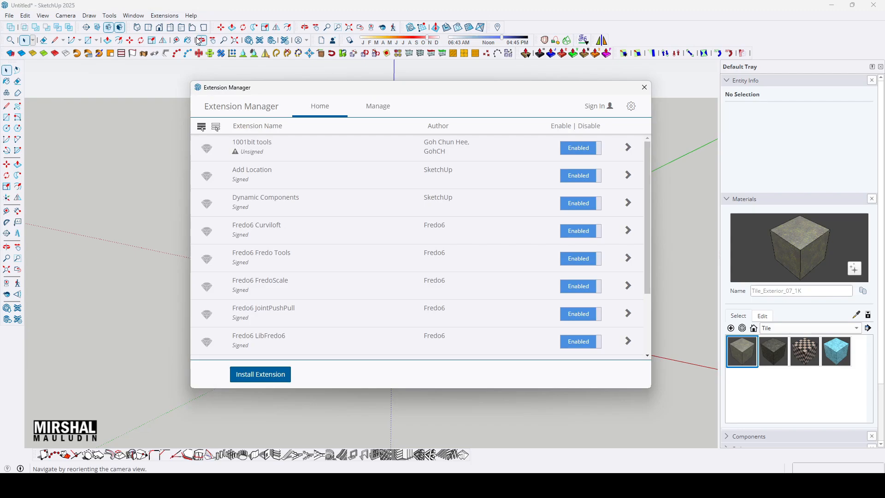
left_click(274, 379)
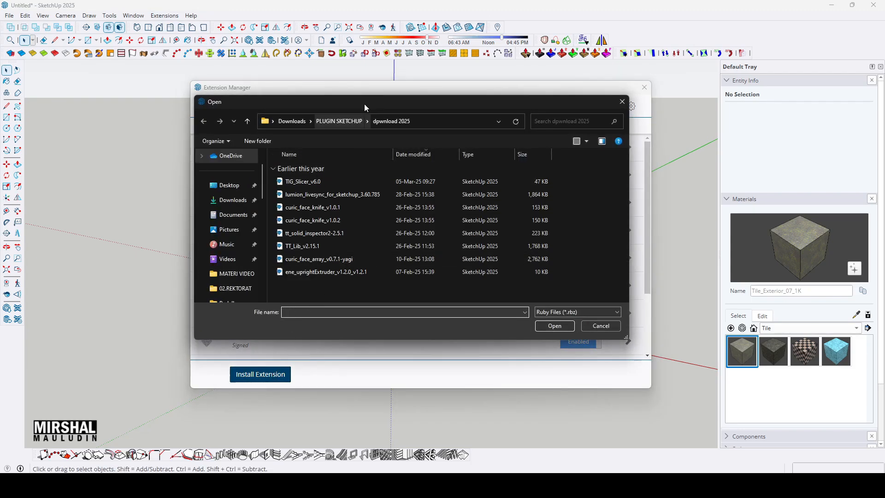
left_click_drag(364, 104, 452, 102)
left_click(447, 122)
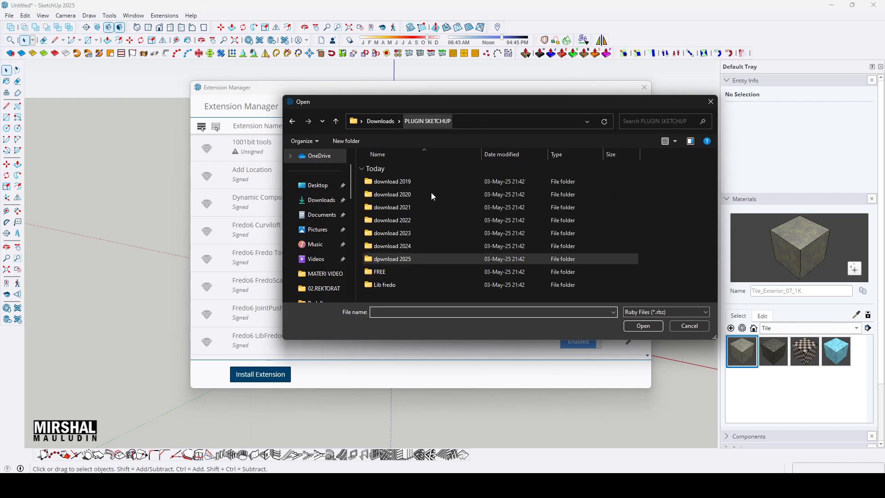
left_click(420, 262)
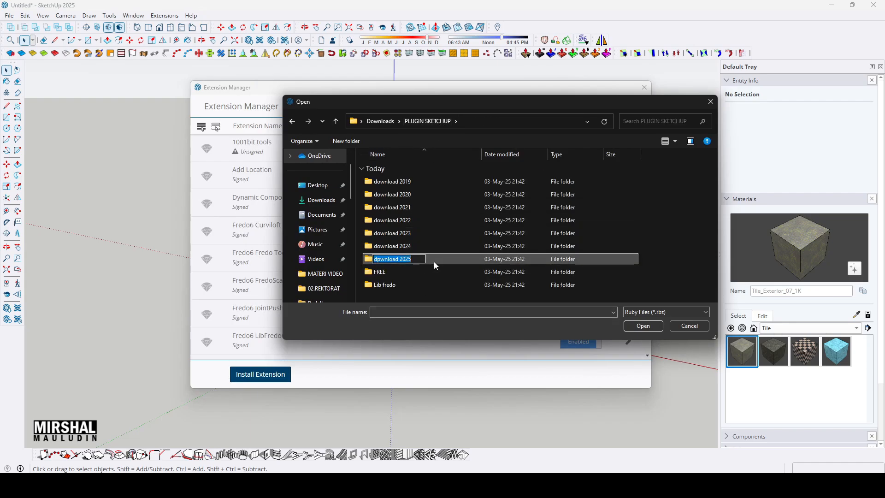
double_click(434, 261)
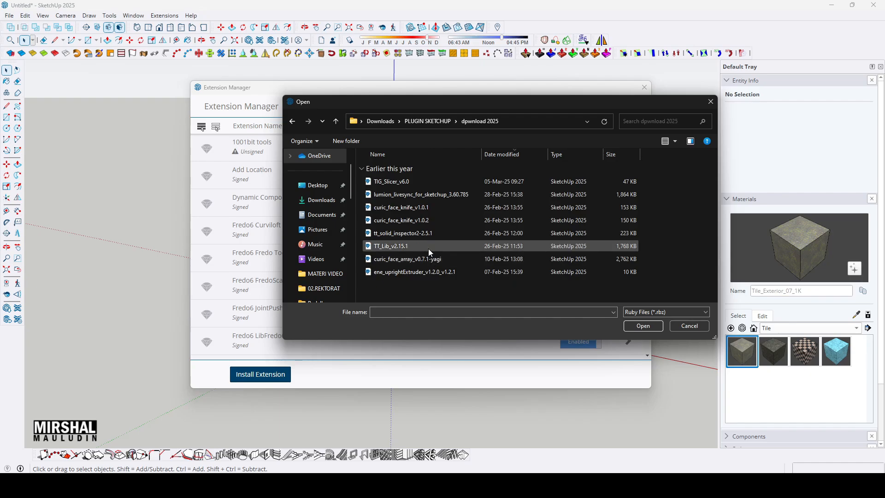
left_click(428, 273)
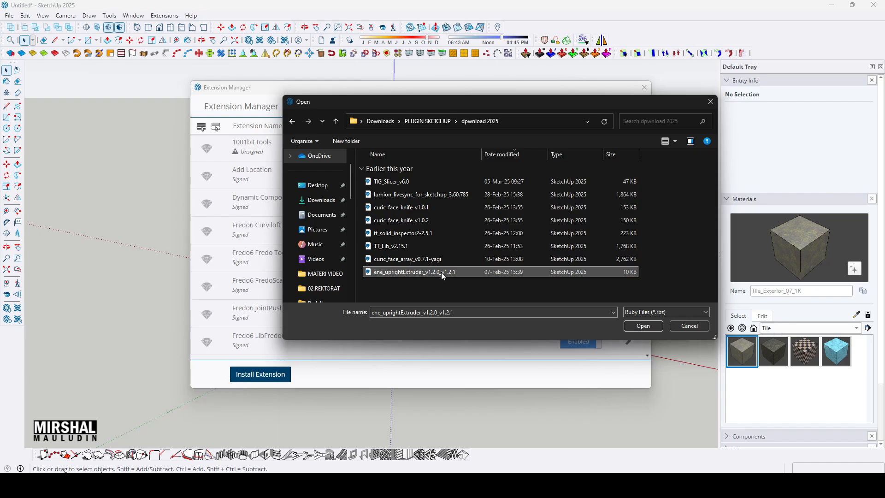
left_click(634, 325)
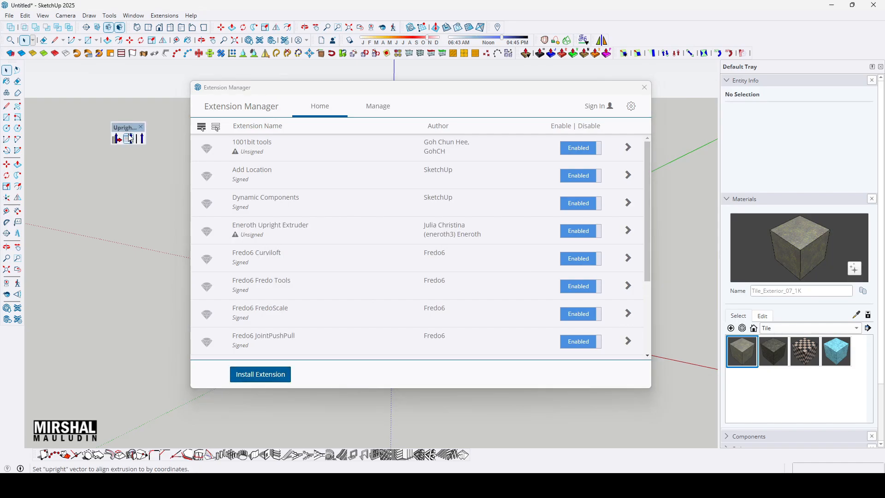
left_click_drag(124, 129, 454, 444)
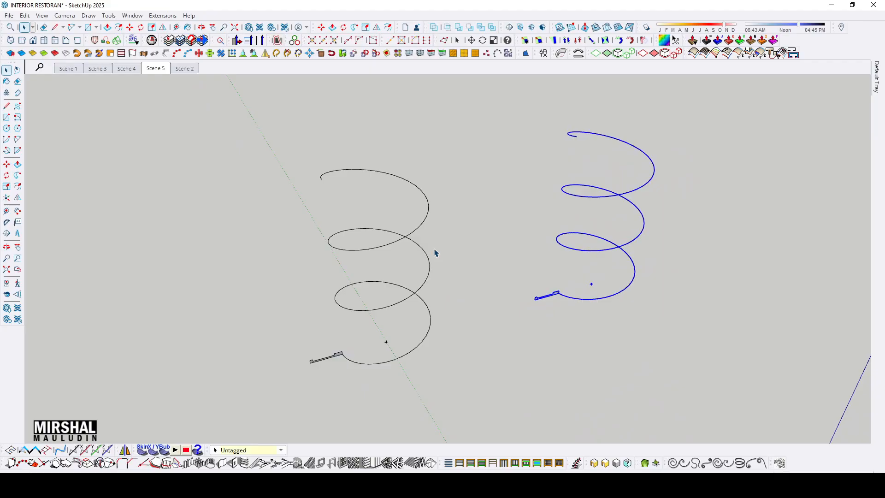
Step: Switch to the INTERIOR RESTORAN model and sweep the ramp profile along the left-hand helix with Follow Me
left_click_drag(437, 184, 398, 261)
left_click(17, 175)
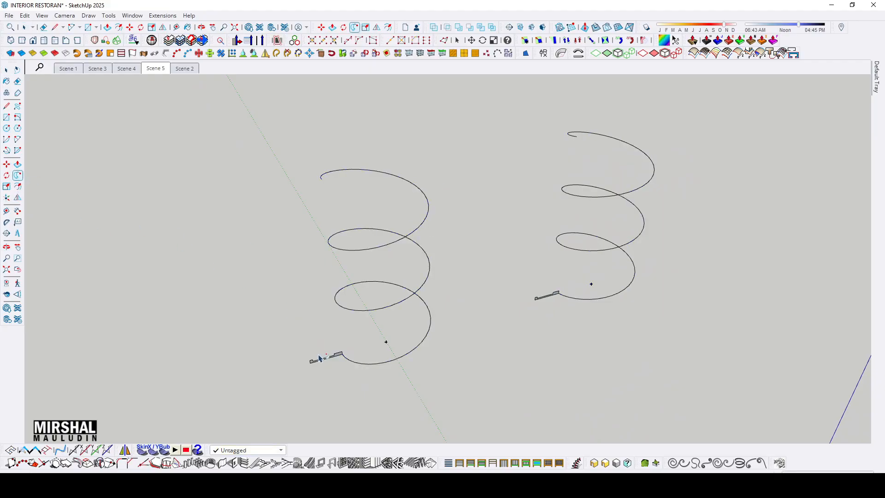
left_click(339, 358)
middle_click_drag(398, 272, 329, 241)
key("space")
scroll(665, 261, "up", 2)
Step: Extrude the ramp profile along the right-hand helix with Upright Extruder
left_click_drag(737, 127, 503, 386)
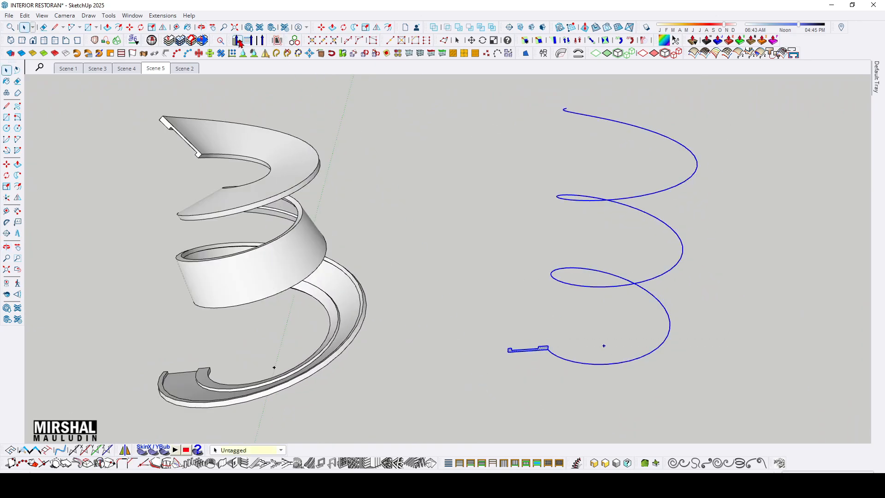
left_click(239, 41)
left_click(563, 284)
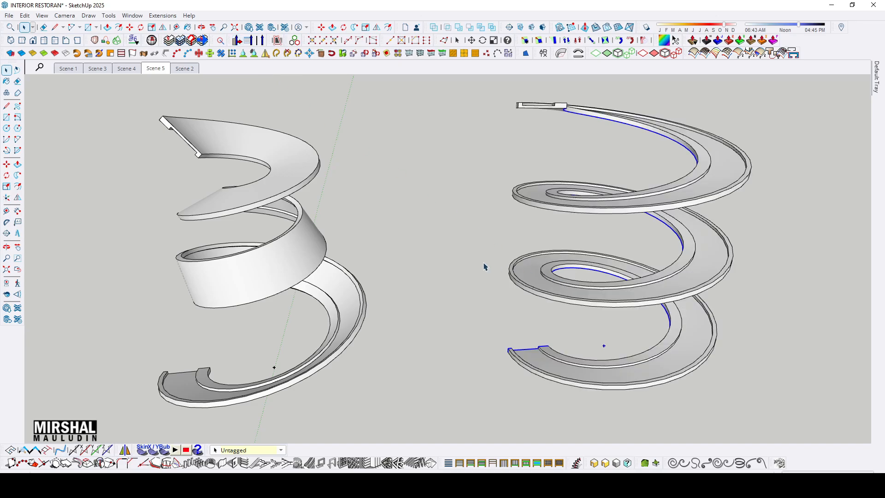
scroll(552, 267, "down", 2)
middle_click_drag(551, 267, 493, 265)
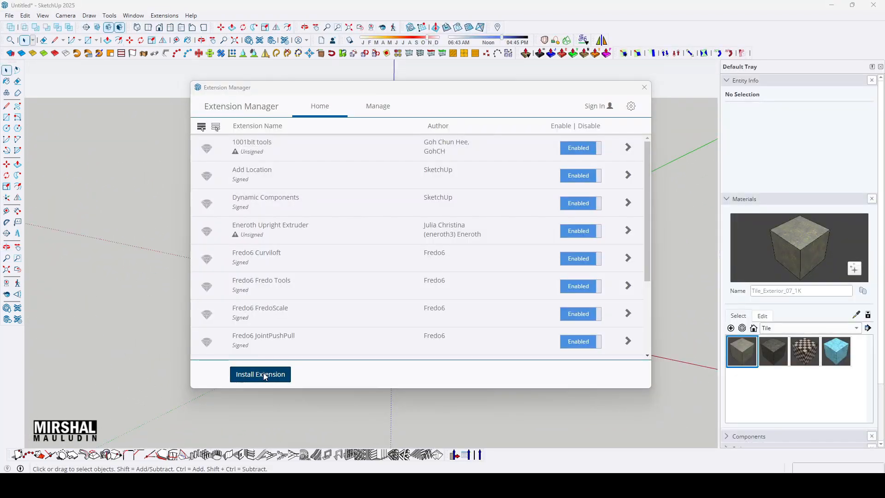
Step: Switch back to the untitled model and install tt_solid_inspector2-2.5.1 from the dpwnload 2025 folder
left_click(262, 374)
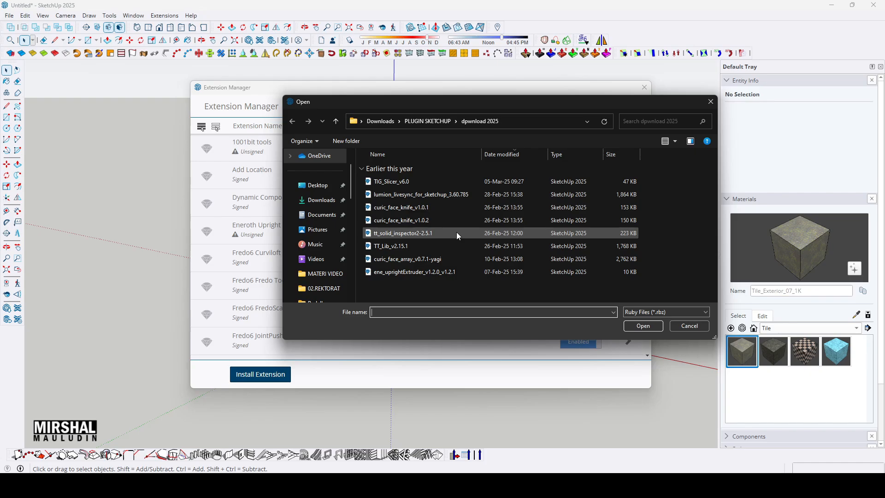
left_click(418, 232)
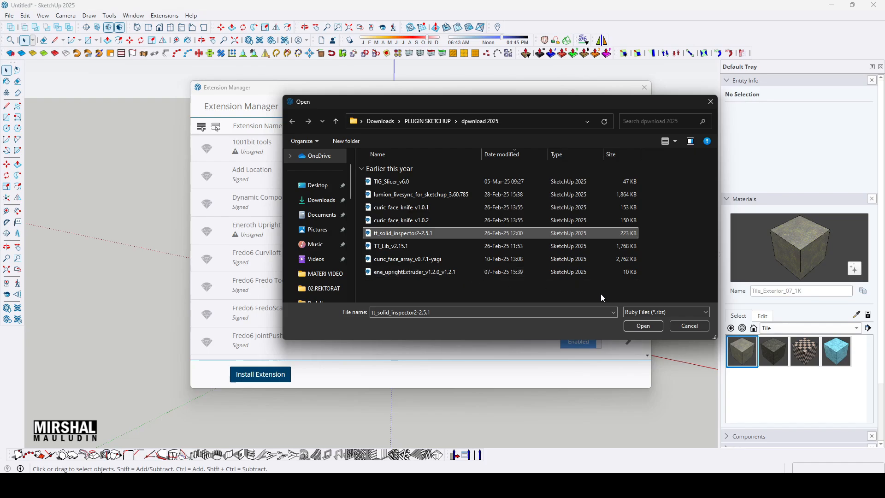
left_click(650, 325)
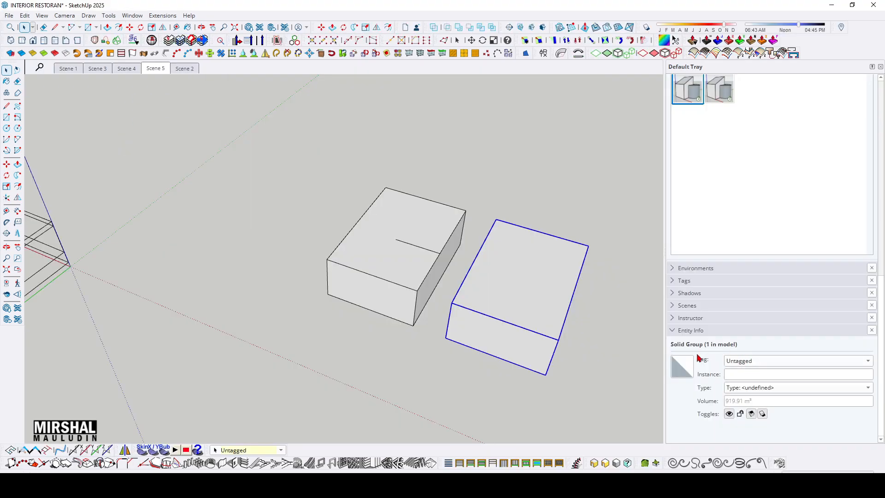
Step: In the INTERIOR RESTORAN model, fix all errors in the box group with the stray edge using Solid Inspector²
left_click(421, 257)
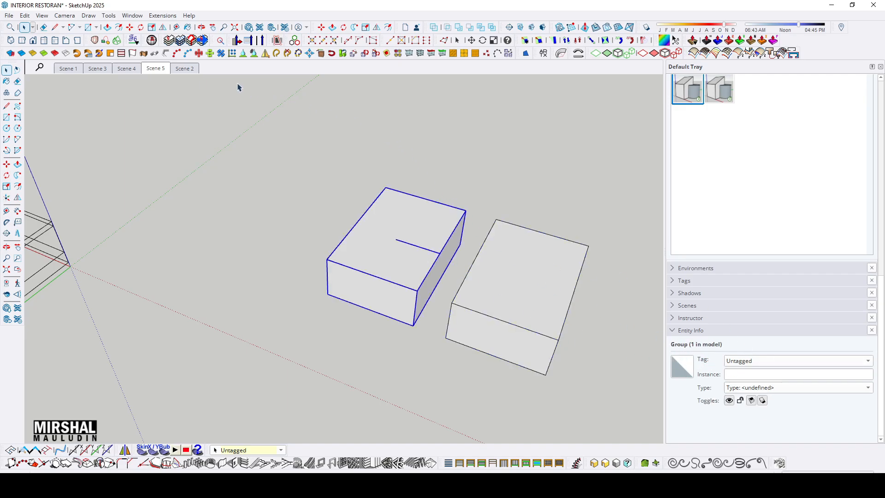
left_click(152, 43)
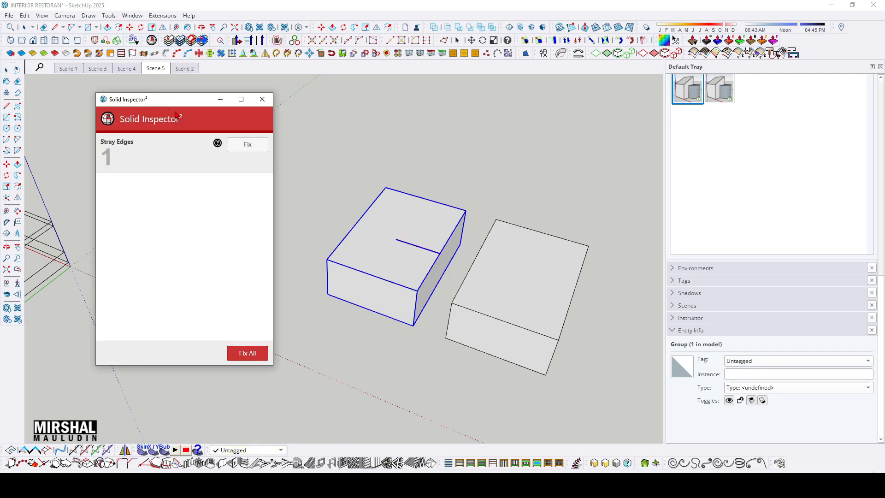
left_click_drag(175, 114, 219, 137)
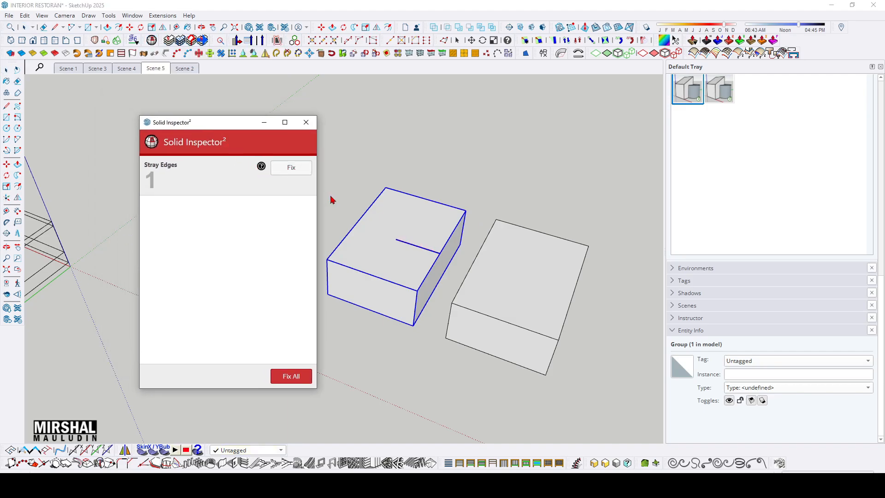
left_click(301, 383)
left_click(306, 122)
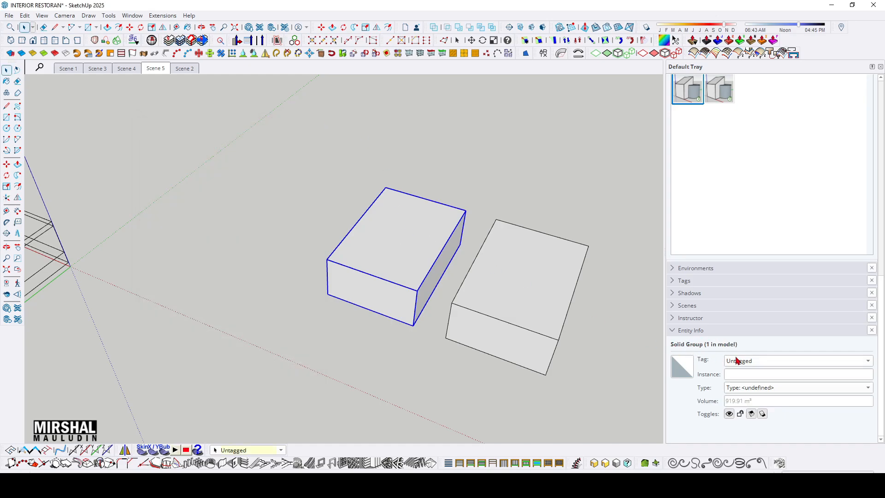
left_click(577, 166)
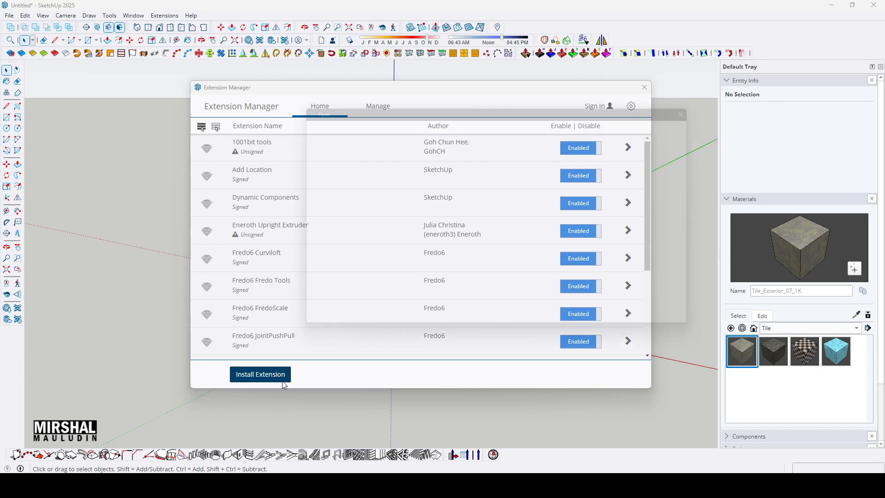
Step: In the untitled model, install curic_face_knife_v1.0.1 and dock its toolbar after Solid Inspector in the lower toolbar row
left_click(282, 380)
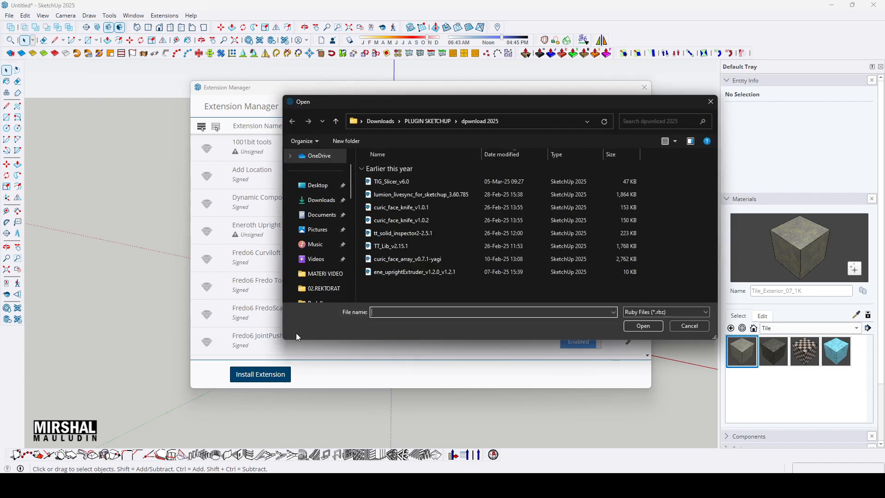
left_click(413, 207)
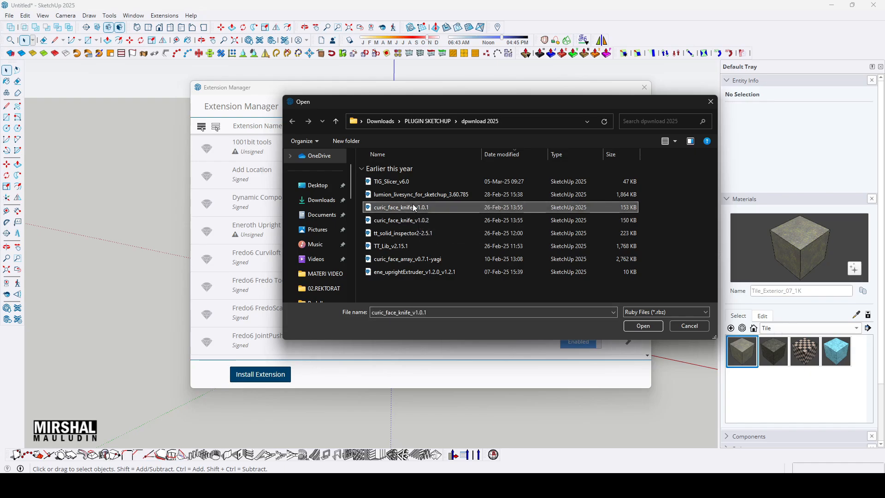
left_click(643, 326)
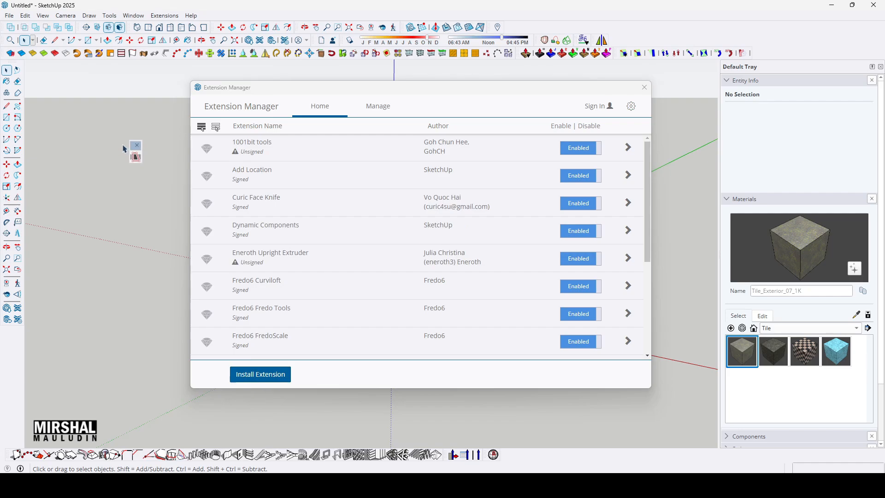
left_click_drag(132, 146, 504, 452)
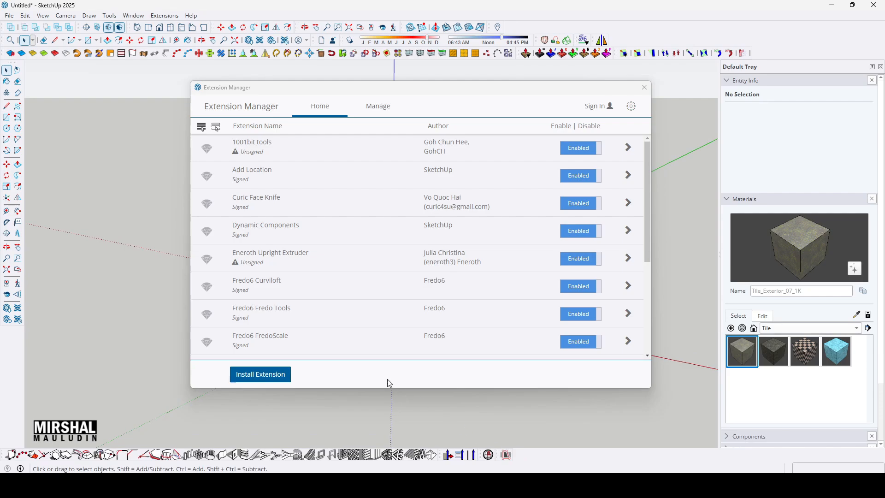
Step: Find helix_along_curve_v0.9.0 by searching "heli" in the PLUGIN SKETCHUP folder and install it as an extension
left_click(278, 376)
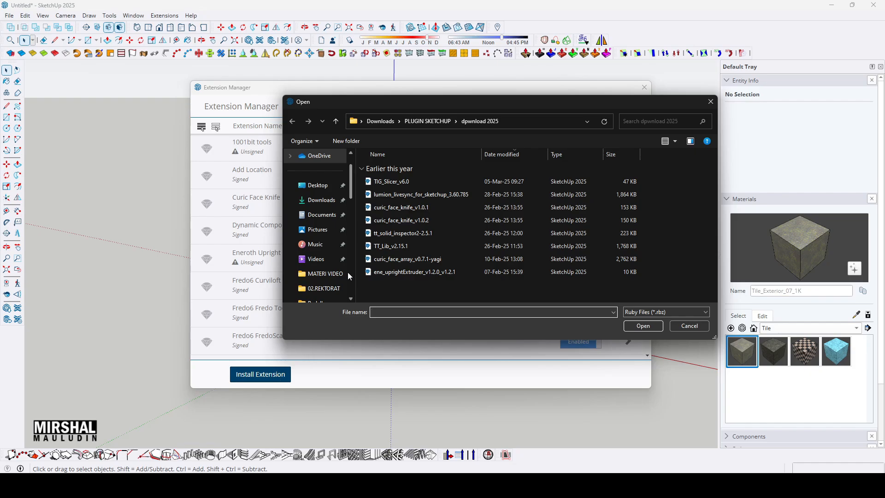
left_click(429, 121)
left_click(650, 122)
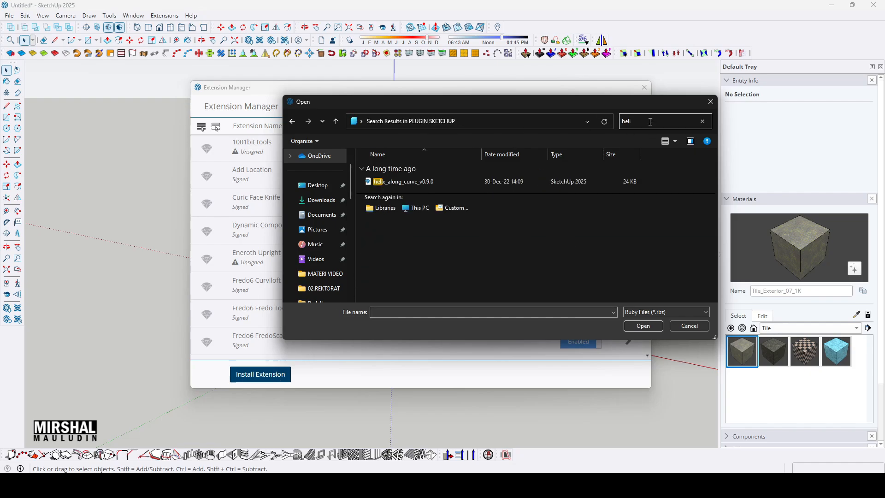
left_click(463, 178)
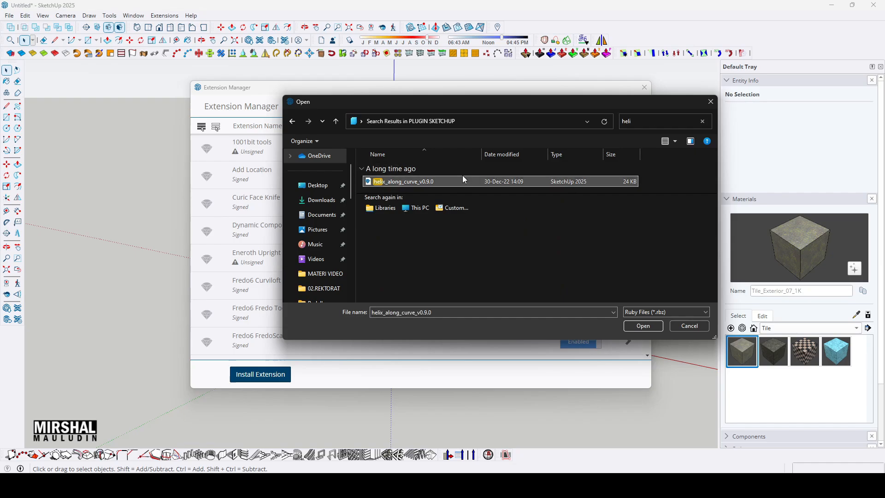
left_click(644, 326)
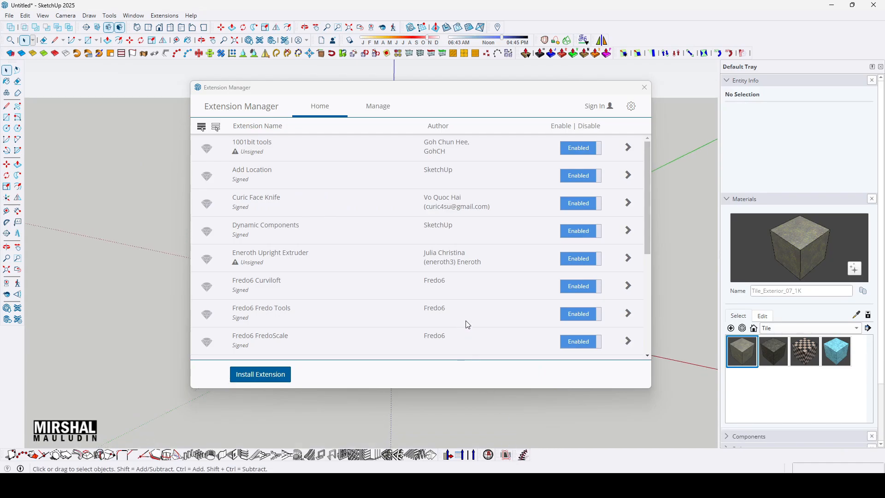
Step: Install TIG_Slicer_v6.0 from the dpwnload 2025 folder and dock its toolbar at the end of the lower toolbar row
left_click(279, 375)
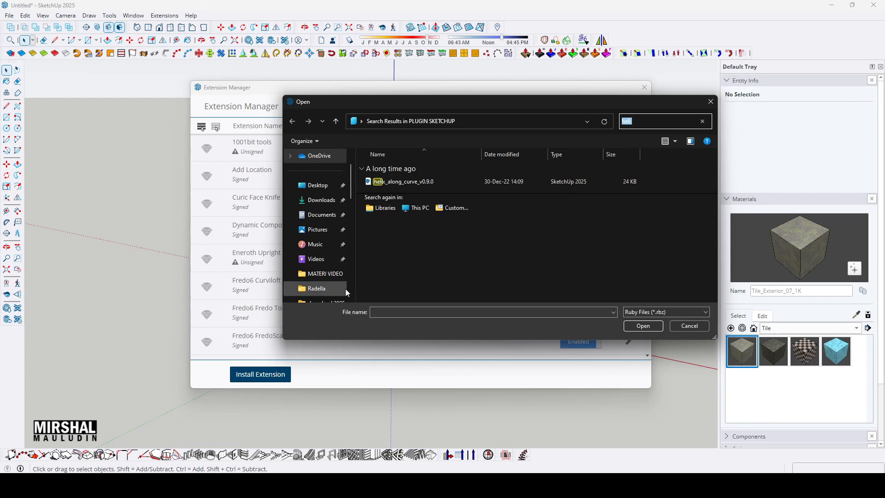
left_click(399, 169)
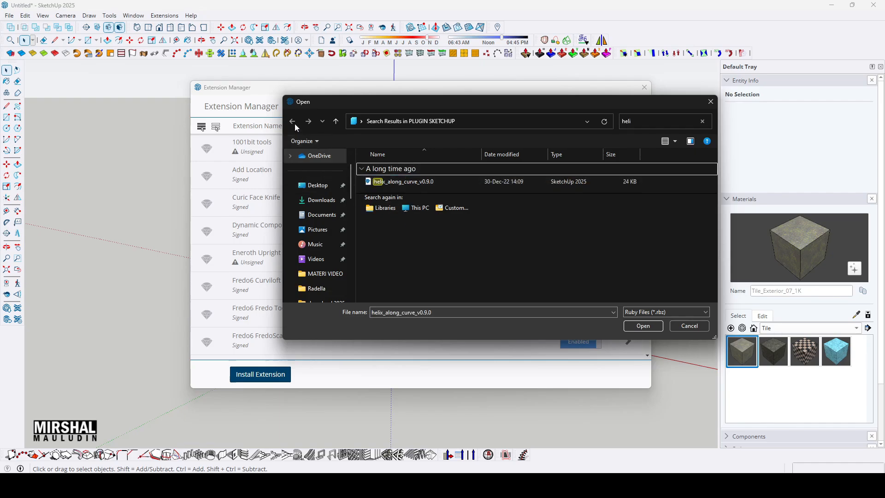
left_click(702, 123)
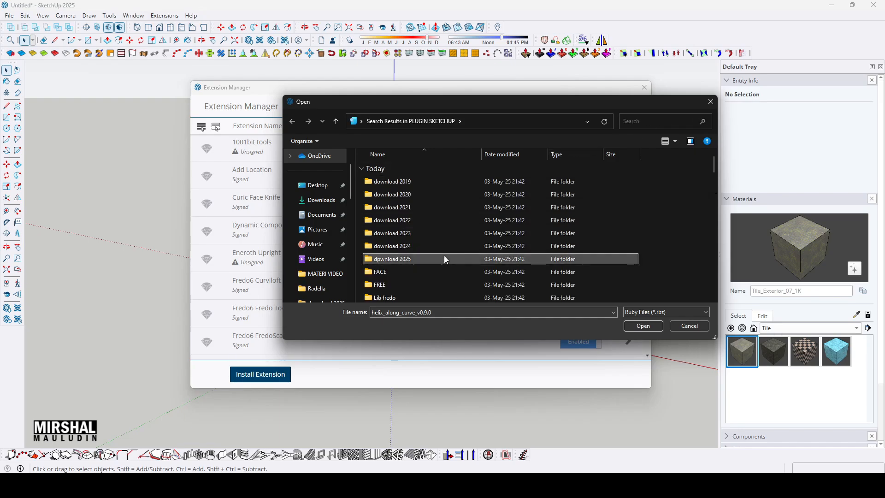
double_click(445, 257)
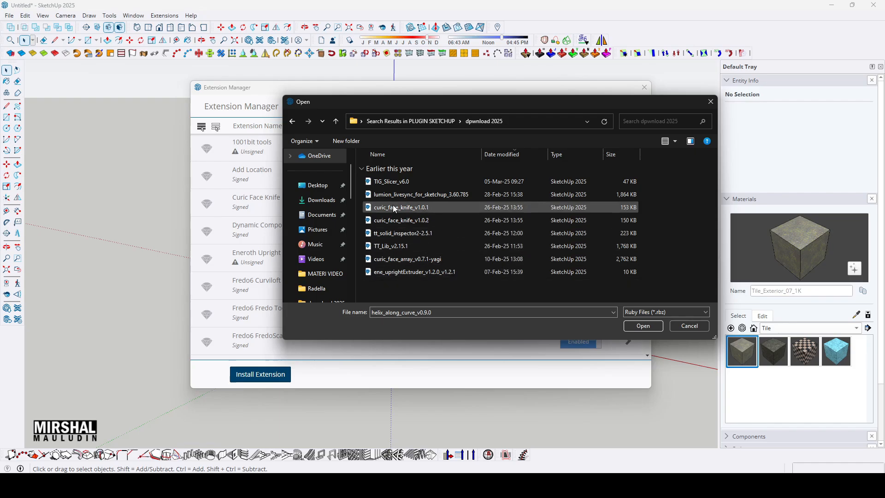
left_click(402, 183)
left_click(646, 328)
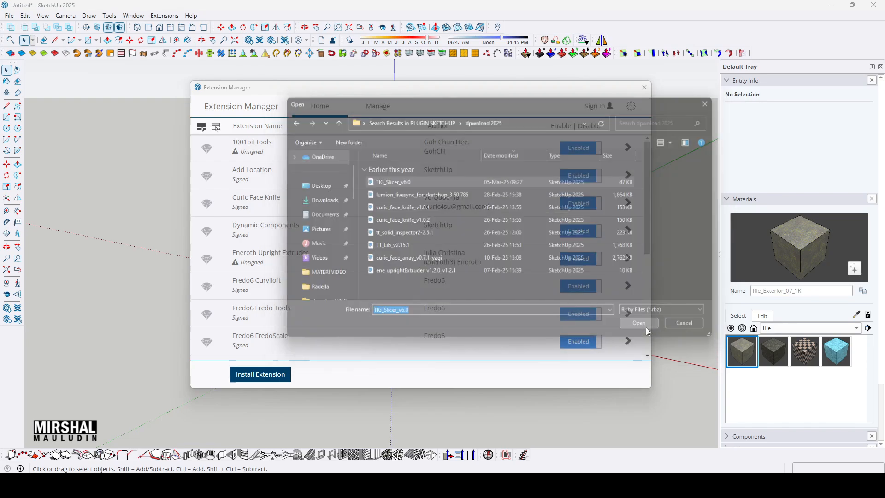
left_click_drag(171, 165, 548, 452)
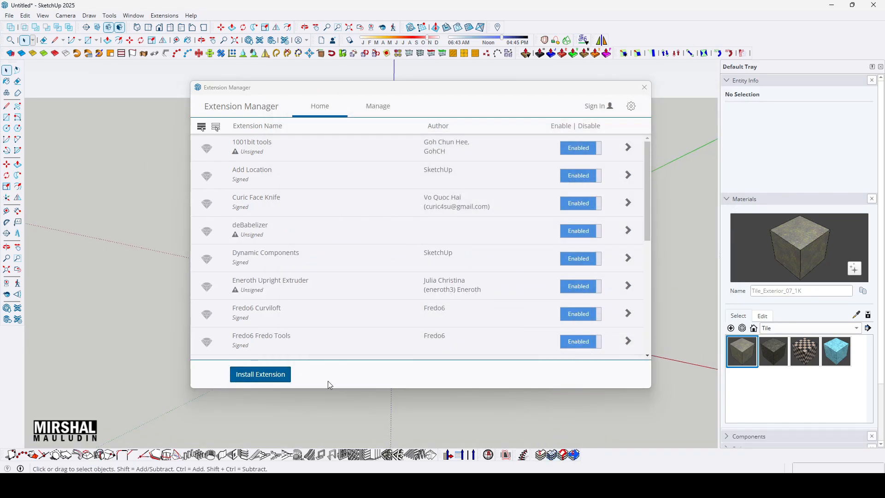
Step: Install Architextures_SUExt.1.1.577 from the download 2023 folder in PLUGIN SKETCHUP
left_click(264, 373)
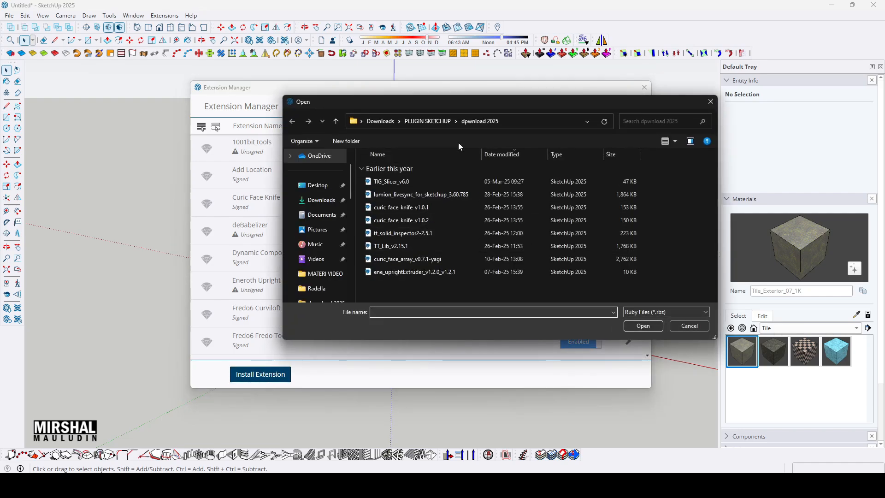
left_click(439, 120)
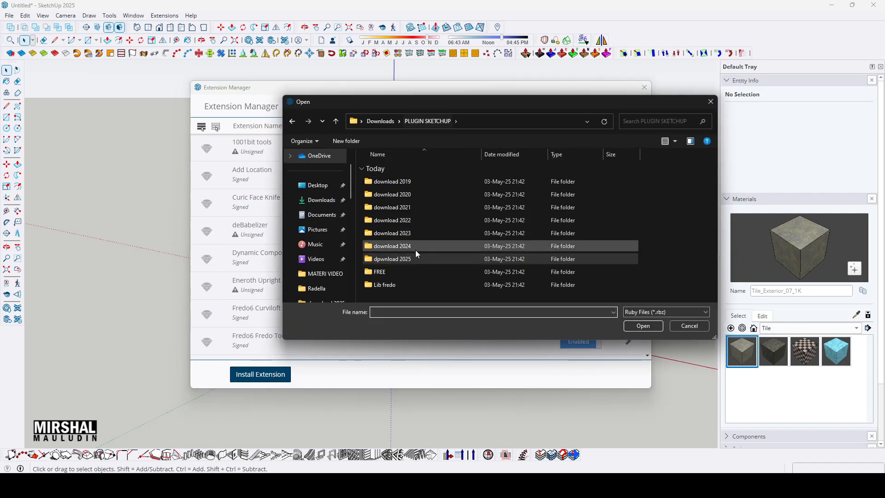
double_click(414, 248)
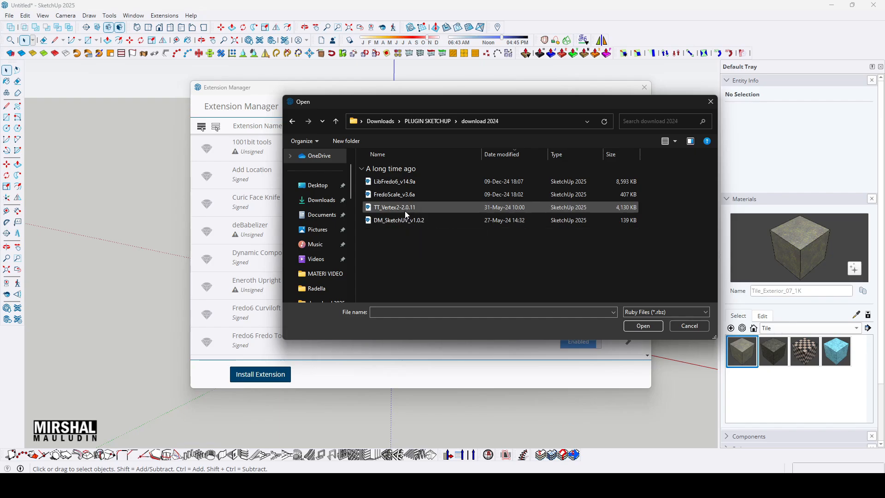
left_click(428, 121)
double_click(432, 233)
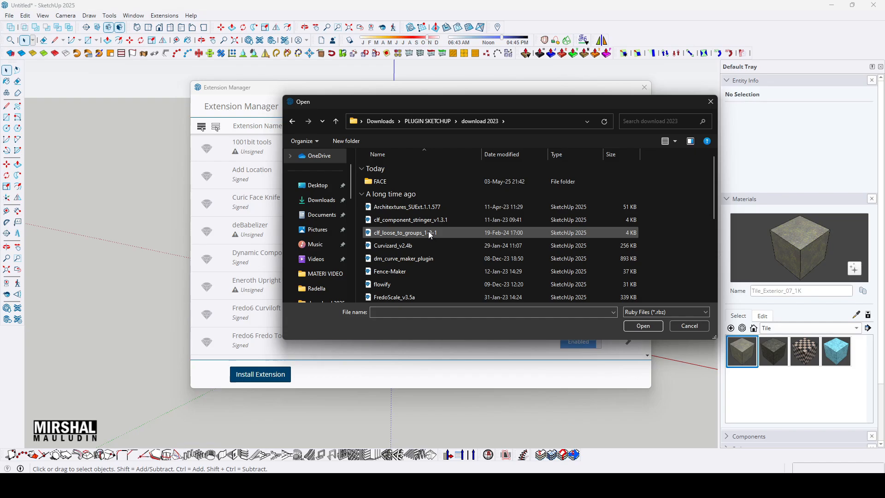
left_click(438, 207)
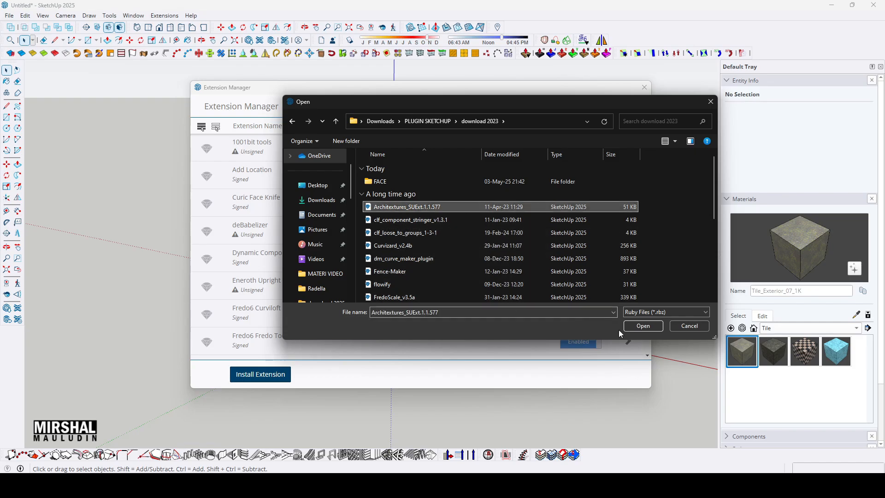
left_click(642, 326)
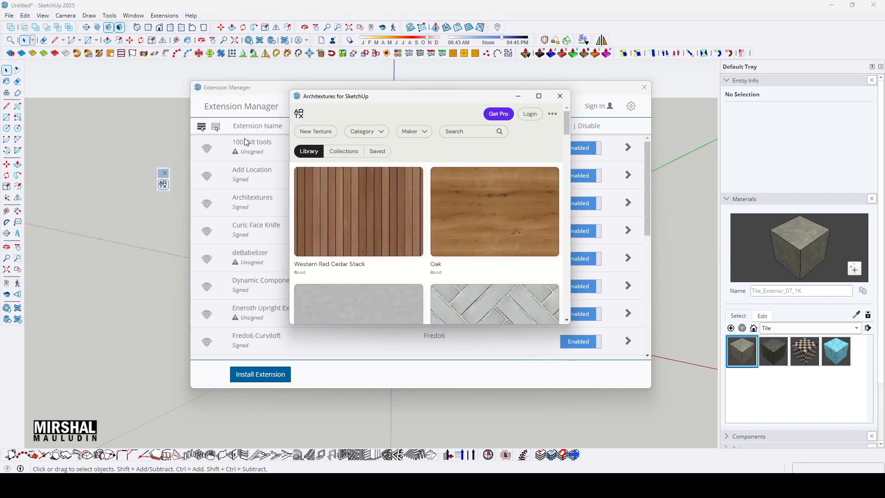
Step: Look through the texture library in the Architextures window, enlarging the window to show more textures
scroll(468, 202, "down", 7)
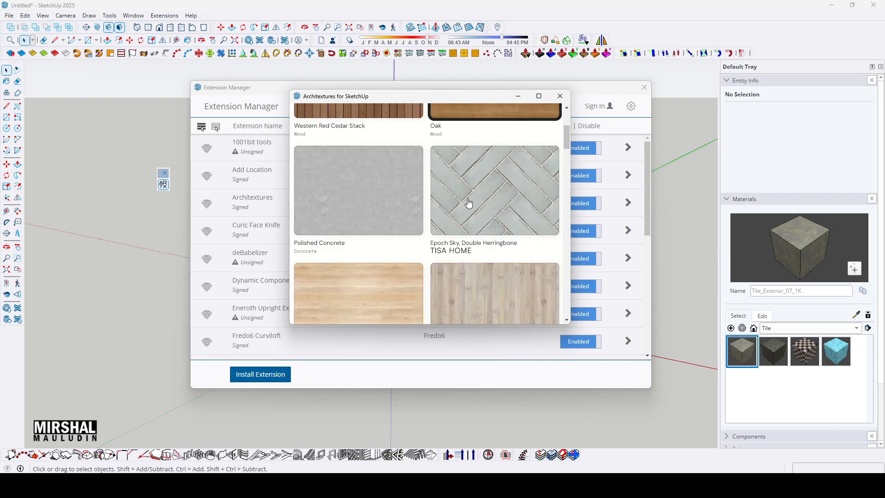
scroll(469, 203, "down", 5)
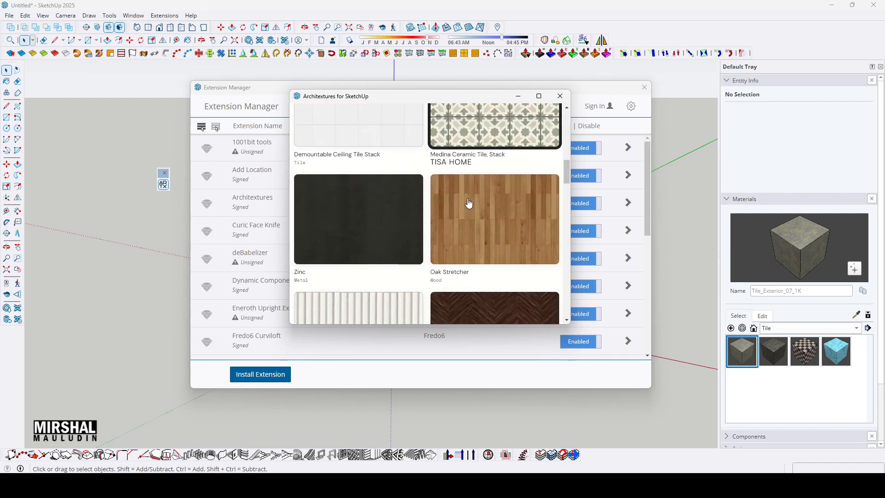
scroll(468, 203, "down", 4)
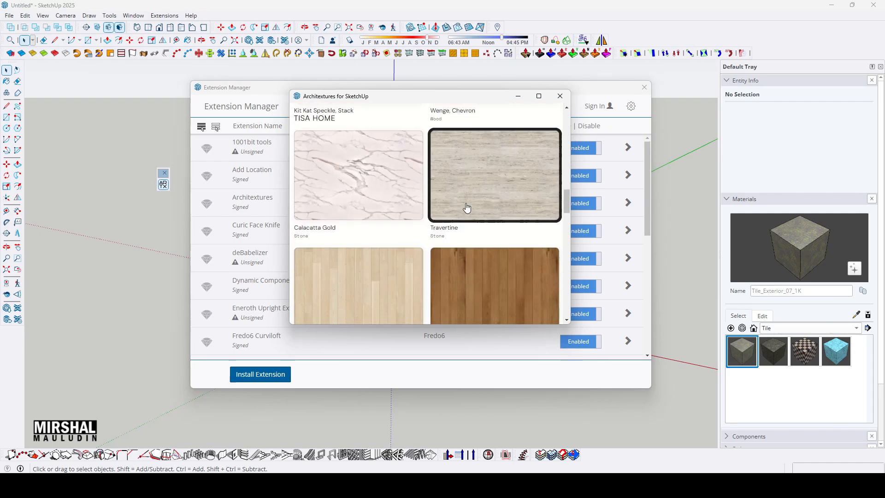
left_click_drag(543, 328, 527, 407)
scroll(463, 330, "down", 4)
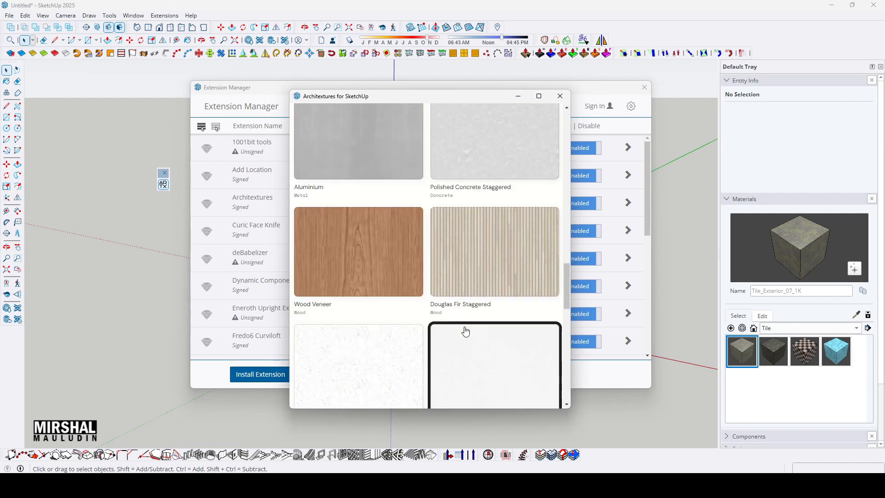
scroll(465, 330, "down", 6)
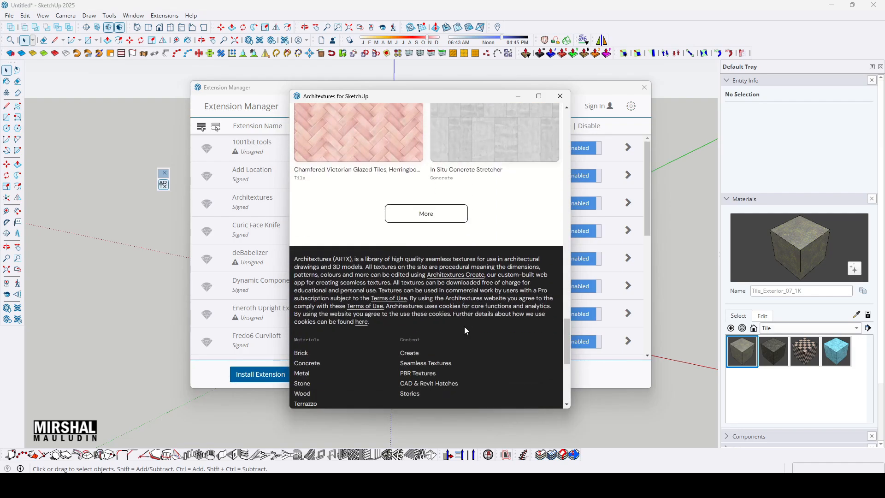
scroll(464, 330, "up", 15)
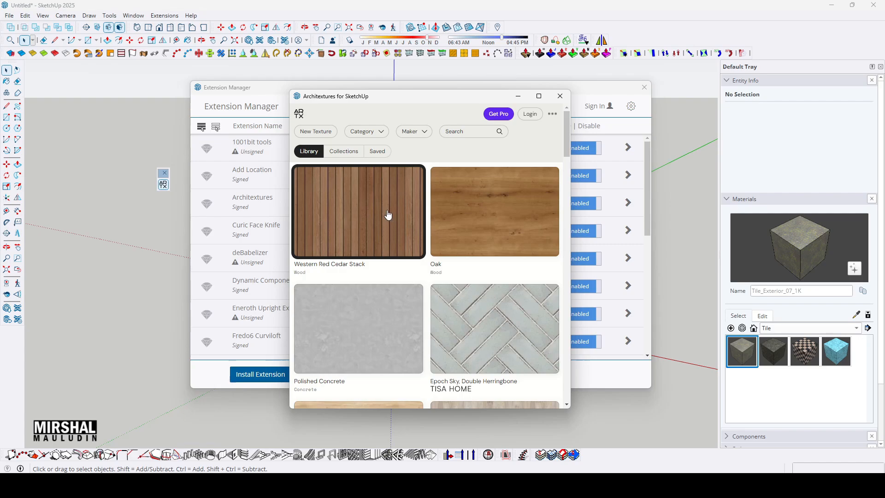
Step: Close the Architextures window and dock its toolbar after the Slicer tools in the lower toolbar row
left_click(560, 95)
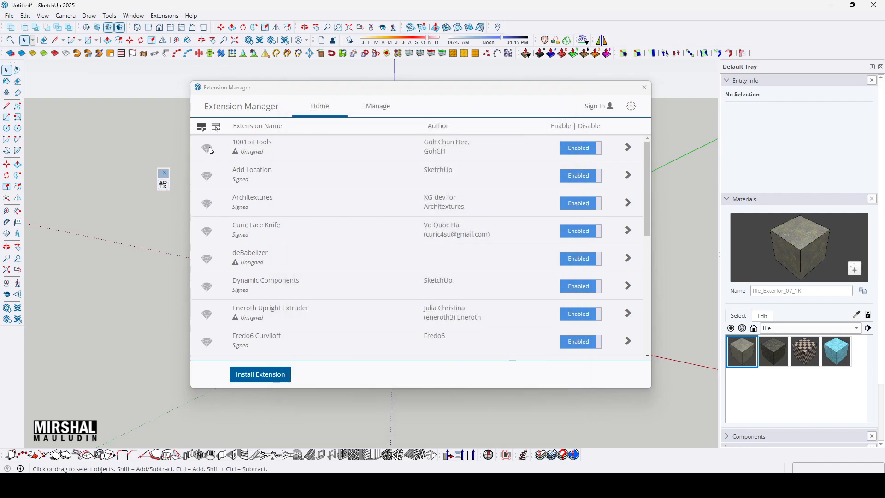
left_click_drag(160, 174, 594, 463)
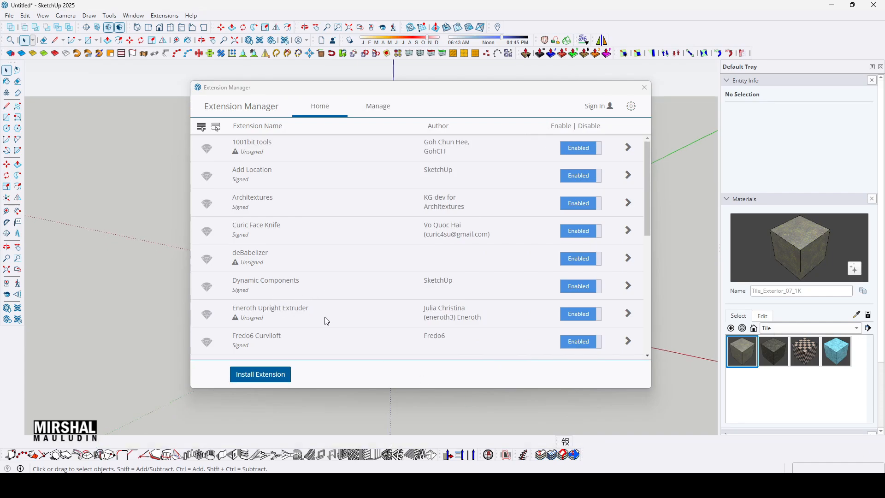
left_click_drag(562, 443, 591, 454)
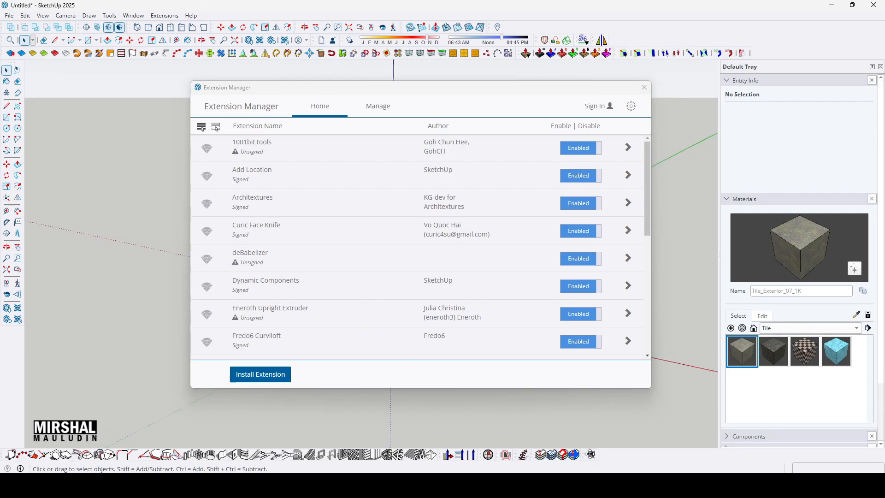
Step: Install the Fence-Maker extension from the download 2023 folder
left_click(282, 373)
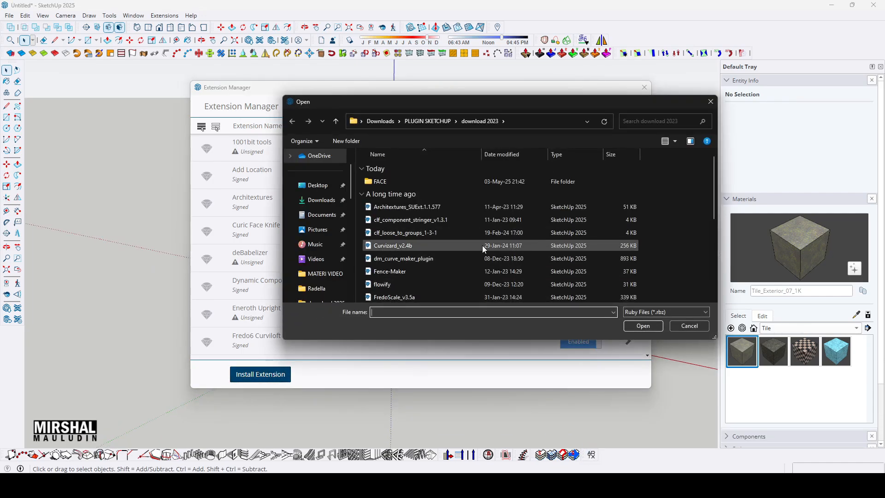
left_click(461, 271)
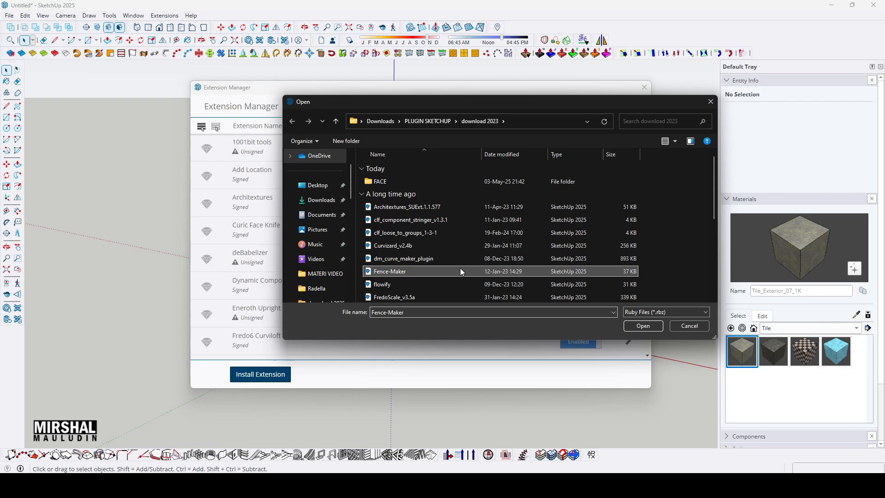
left_click(643, 326)
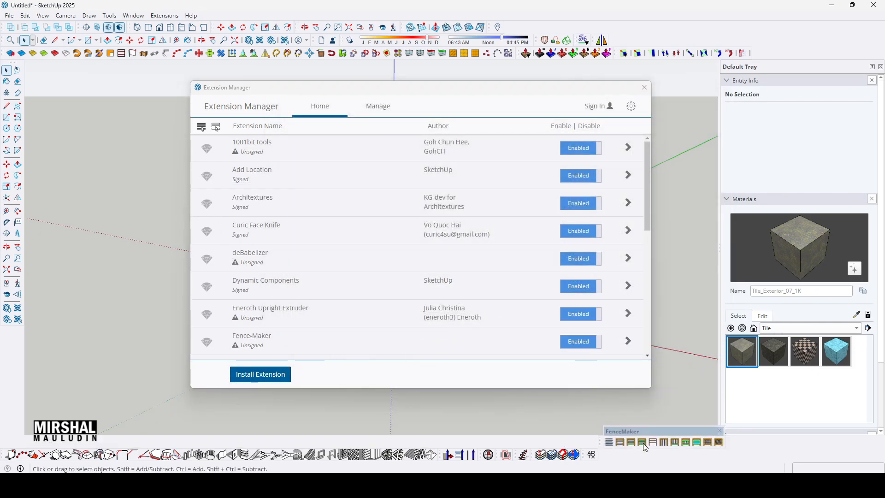
Step: Start another extension installation, search the download 2023 folder for "maj rai" and clear the search
left_click(282, 373)
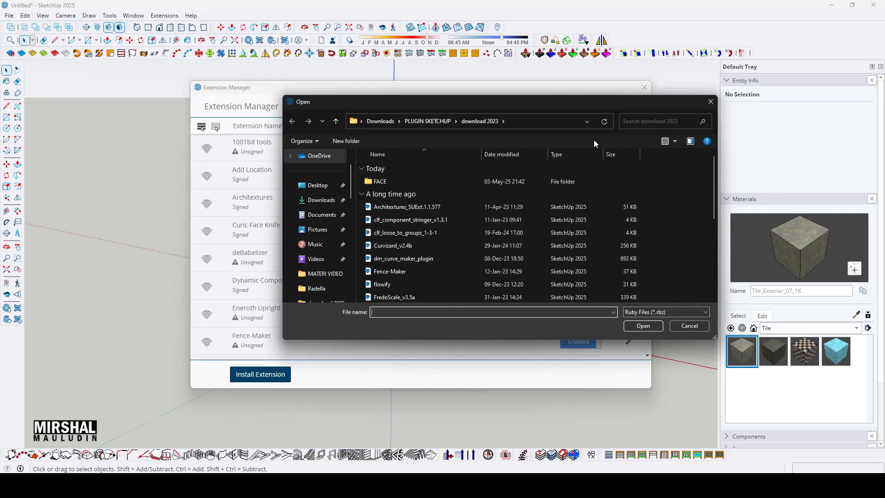
left_click(635, 122)
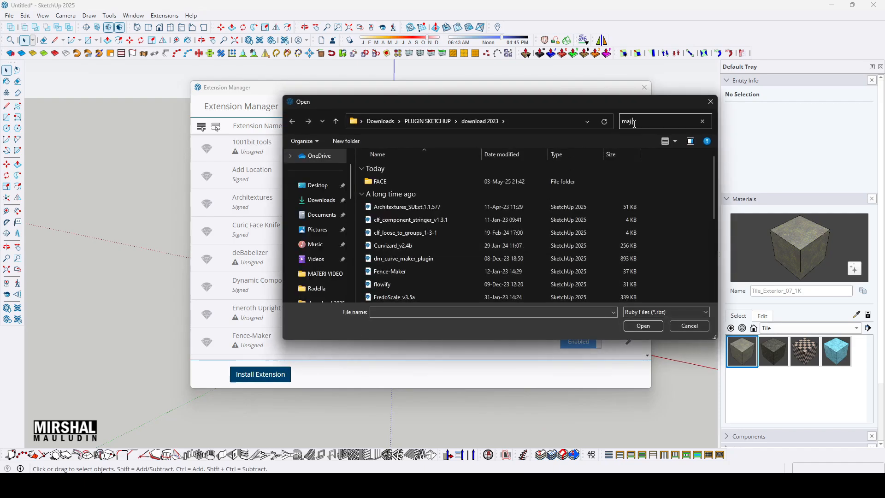
type("maj rai")
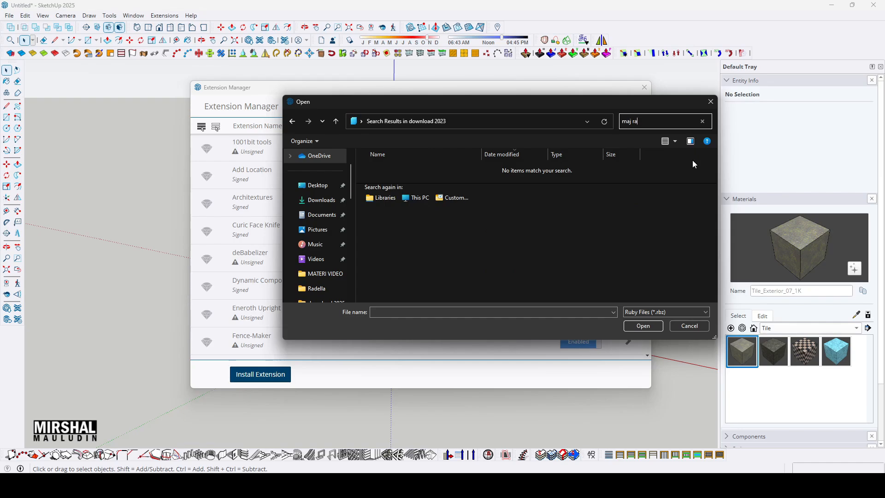
key("BackSpace")
key("BackSpace")
key("BackSpace")
key("BackSpace")
key("BackSpace")
key("BackSpace")
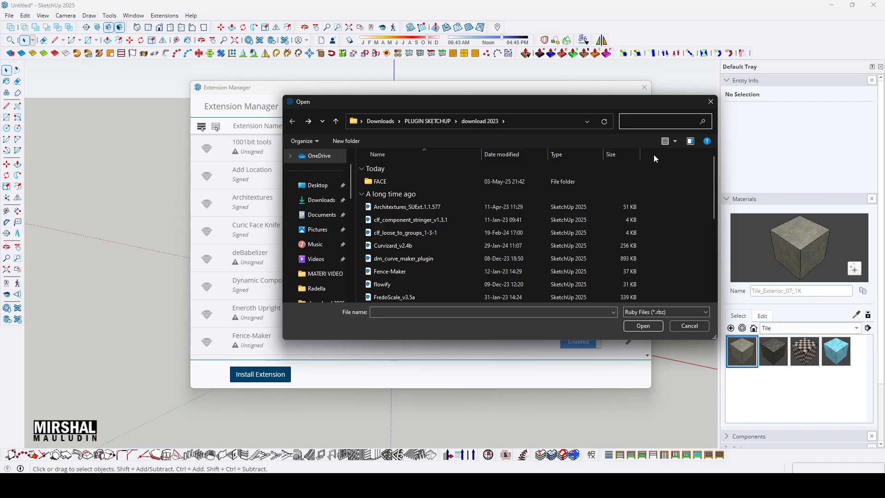
Step: Search the PLUGIN SKETCHUP folder for "ma", install the newer MAJ_Rail file, and check for its command among the extensions
left_click(427, 120)
left_click(639, 123)
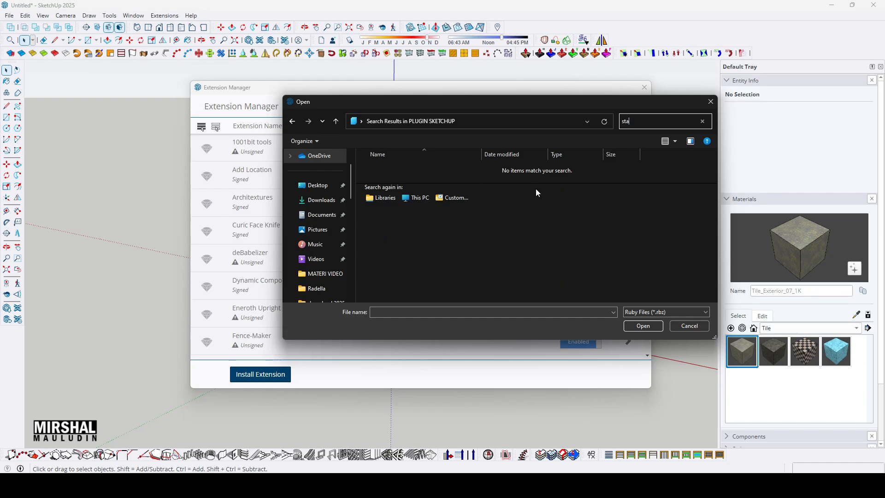
key("BackSpace")
key("BackSpace")
key("BackSpace")
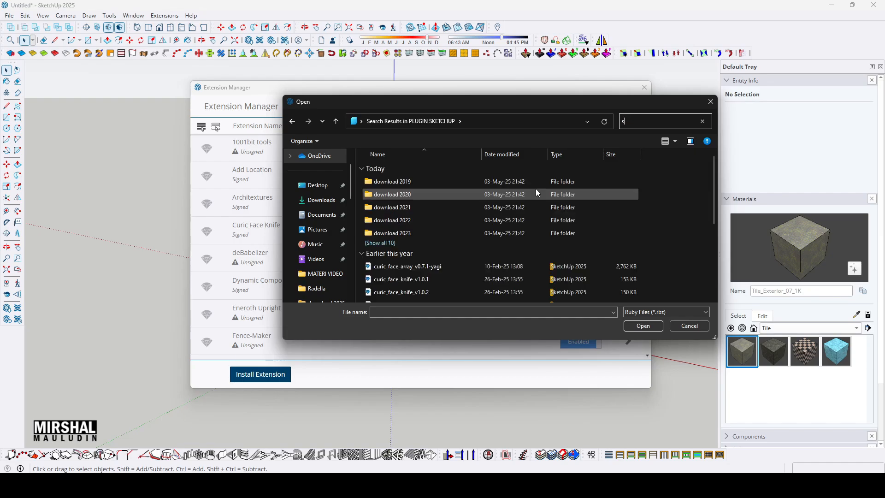
key("BackSpace")
type("ma")
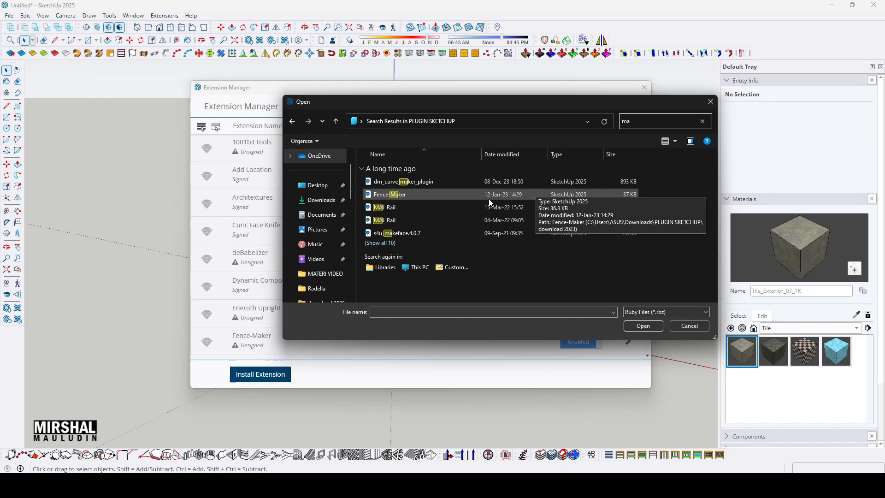
left_click(402, 208)
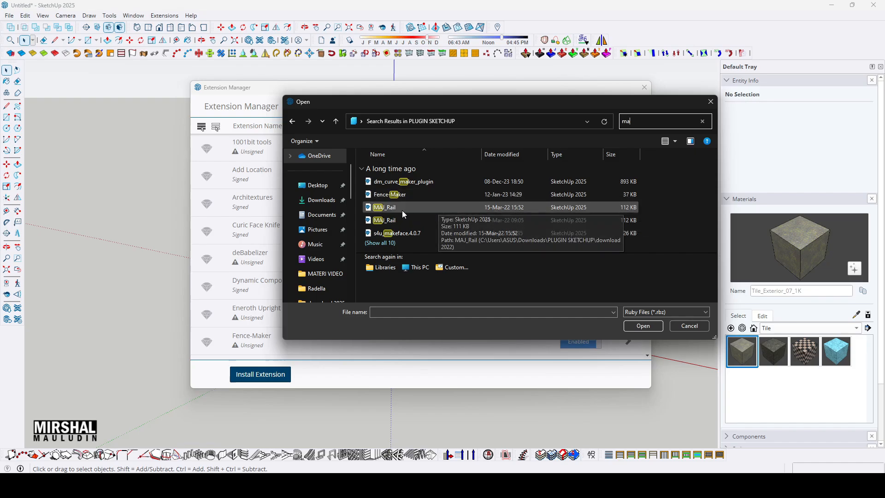
left_click(643, 323)
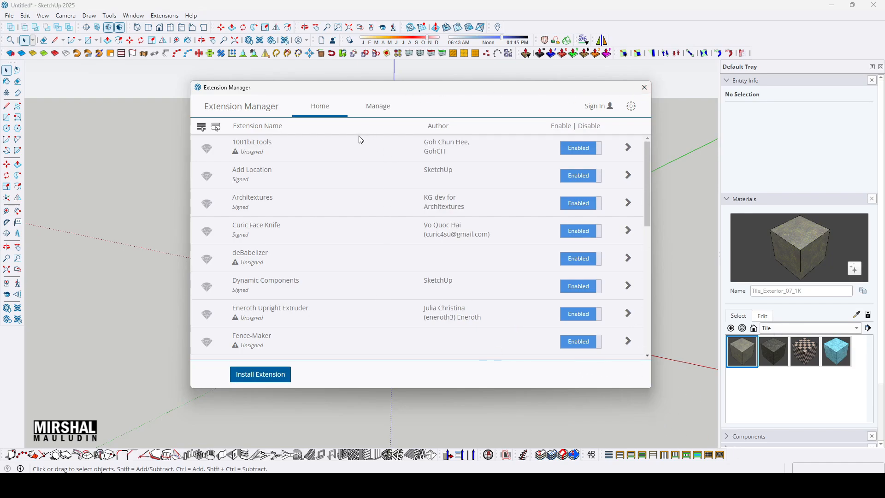
left_click(162, 16)
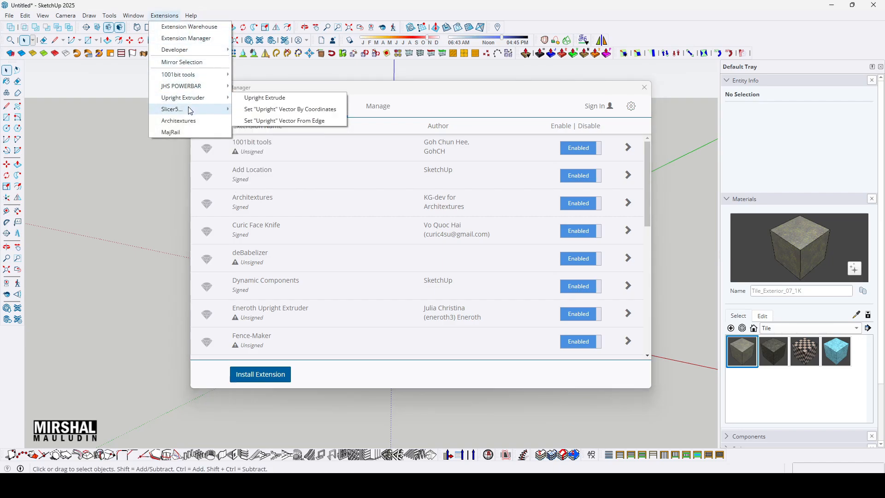
left_click(105, 185)
Step: Install s4u_makeface.4.0.7 from the search results and dock its toolbar at the end of the lower toolbar row
left_click(279, 373)
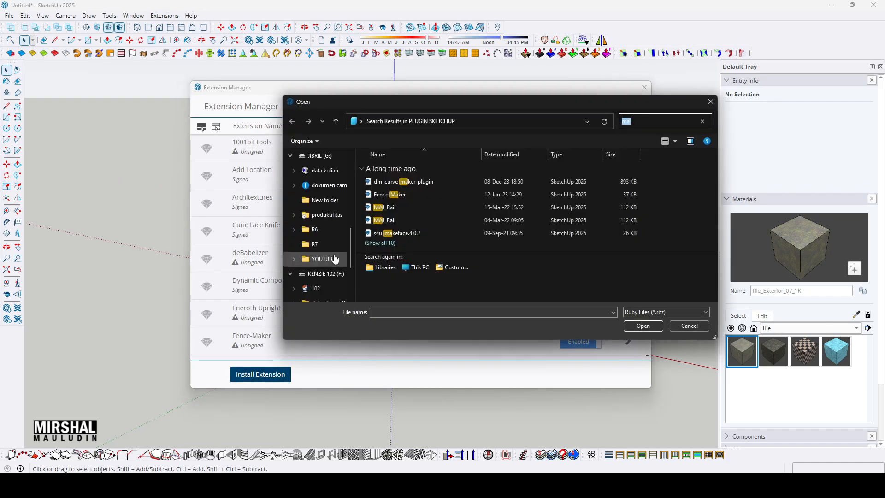
scroll(336, 259, "up", 5)
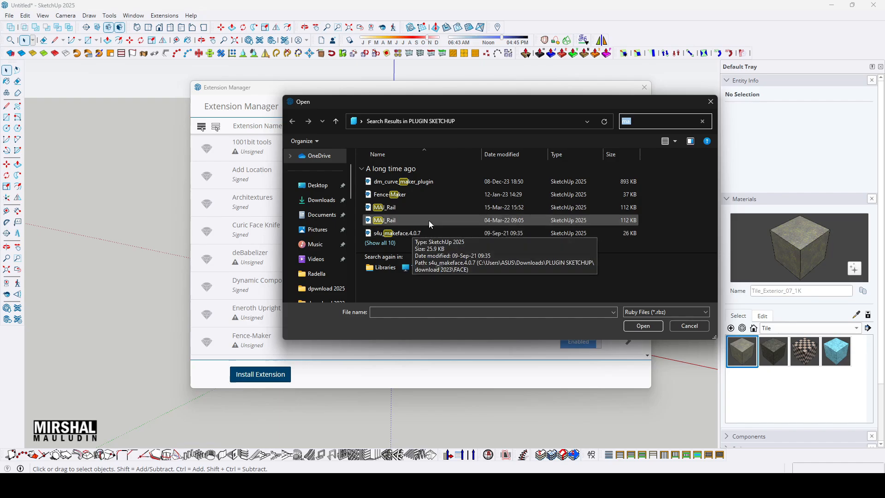
left_click(415, 236)
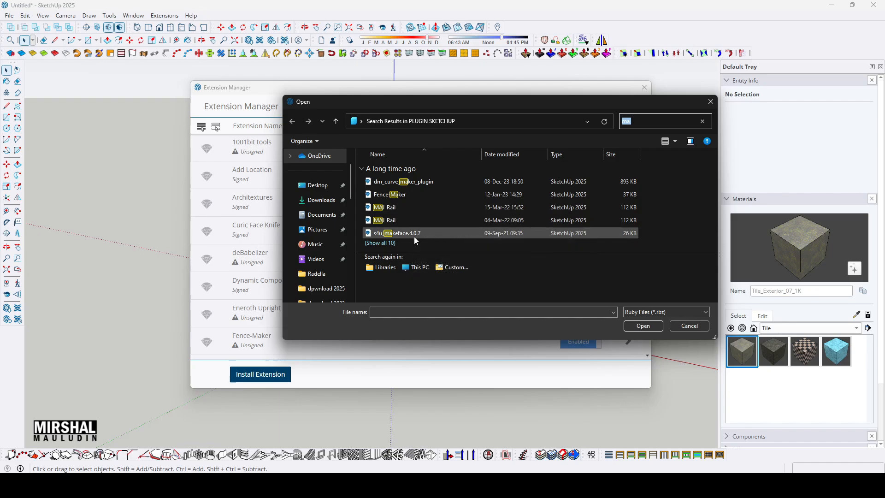
left_click(644, 326)
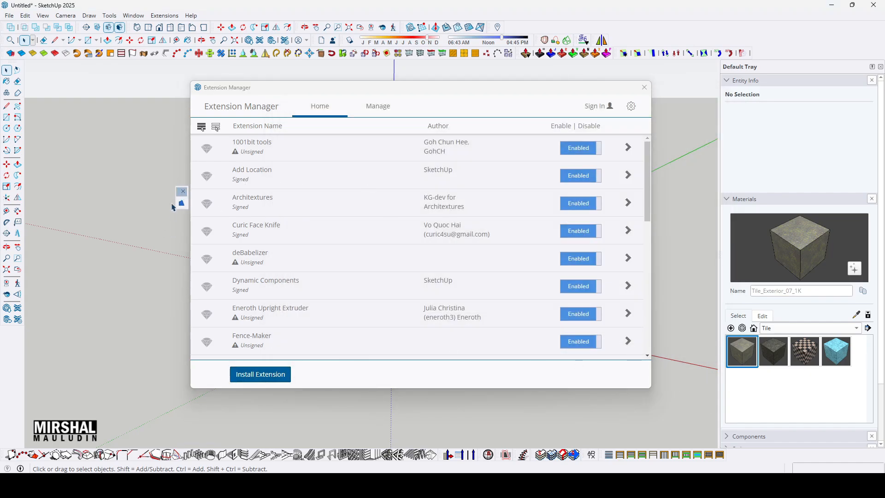
left_click_drag(180, 194, 727, 444)
Step: Clear the plugin search and install DM_SketchUV_v1.0.2 from the download 2024 folder
left_click(267, 377)
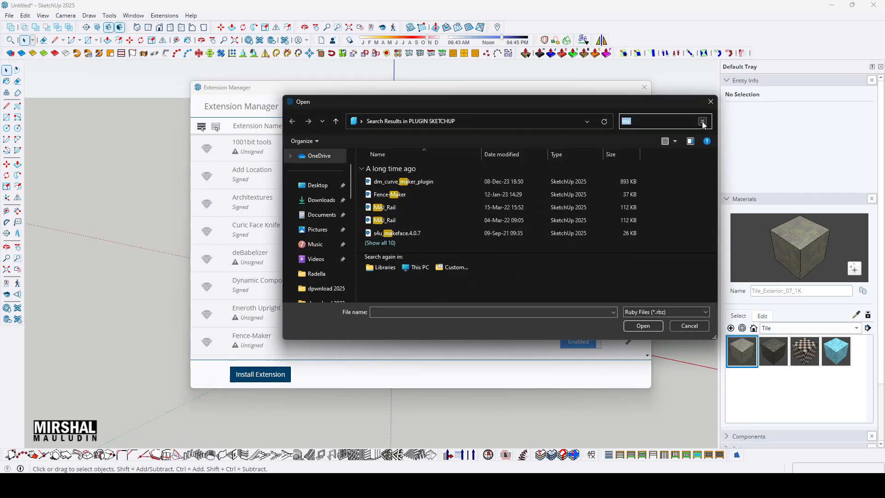
key("BackSpace")
scroll(417, 228, "down", 3)
scroll(414, 228, "up", 1)
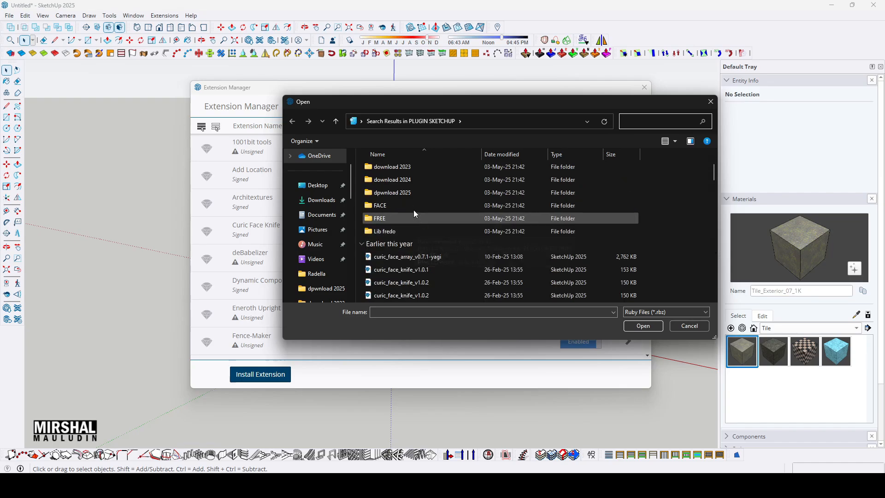
double_click(413, 182)
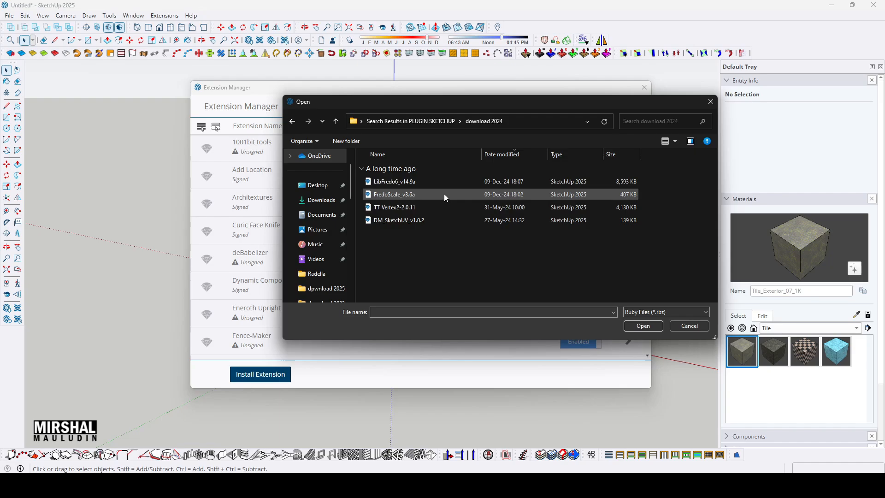
left_click(446, 221)
left_click(629, 324)
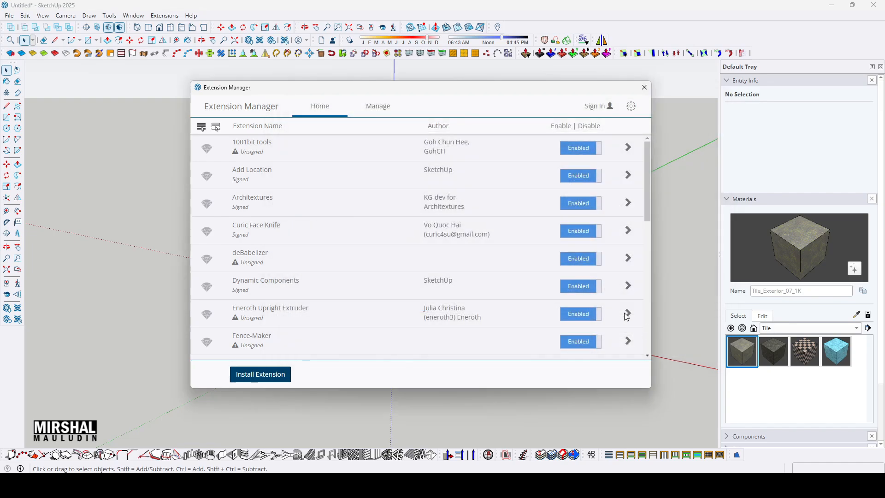
Step: Dock the SketchUV toolbar after the makeface tool in the lower toolbar row
left_click_drag(192, 203, 416, 269)
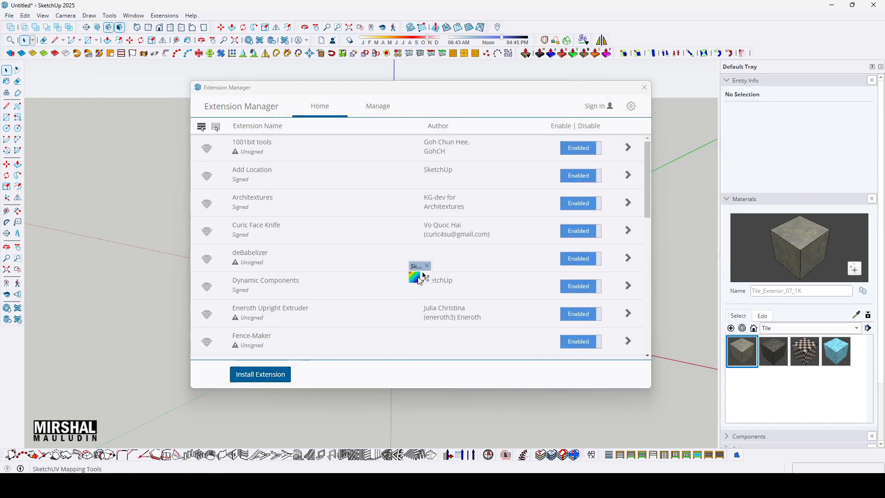
left_click(424, 279)
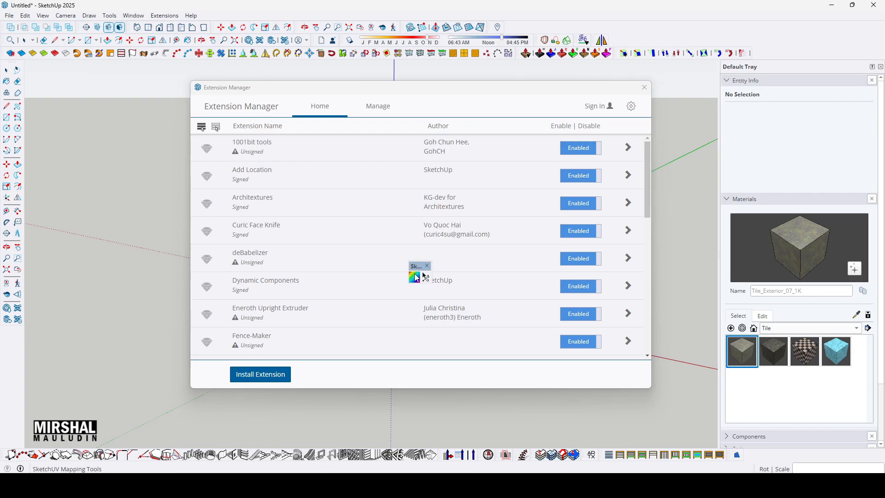
left_click_drag(417, 270, 753, 446)
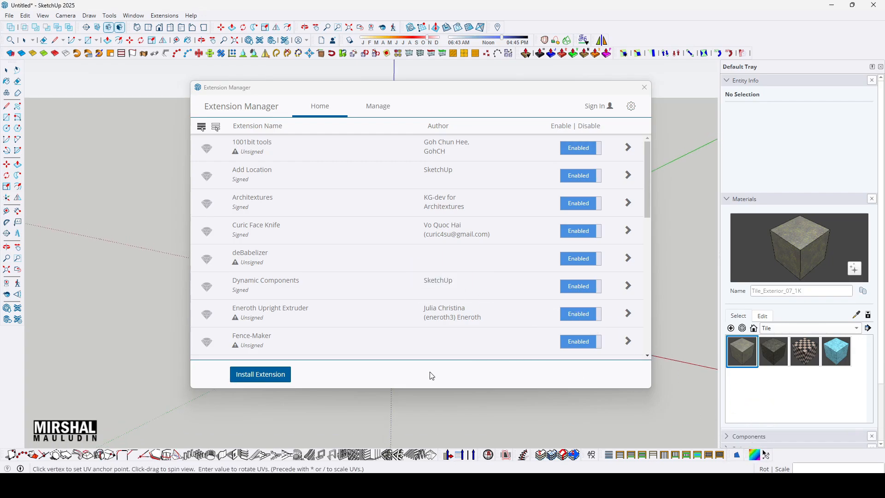
Step: Install Zhouxi_Magiz_v0.4.1 from the download 2023 folder and dock its Magiz toolbar after the SketchUV tools
left_click(260, 374)
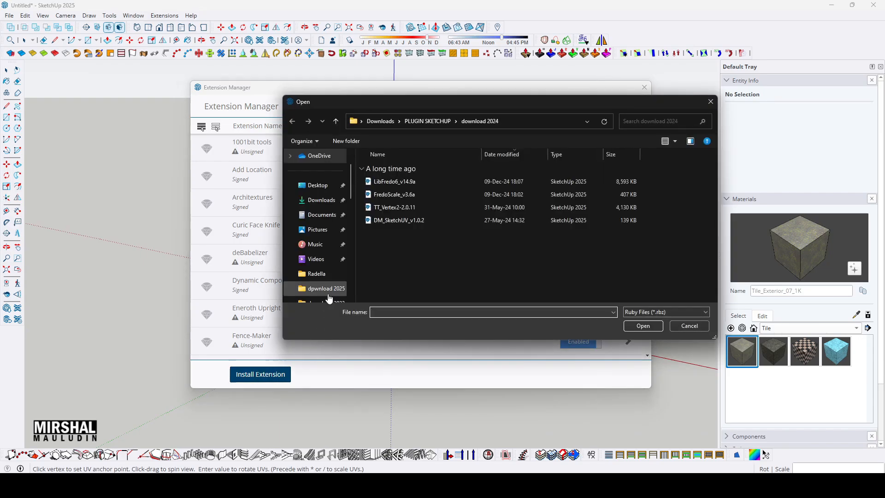
left_click(437, 121)
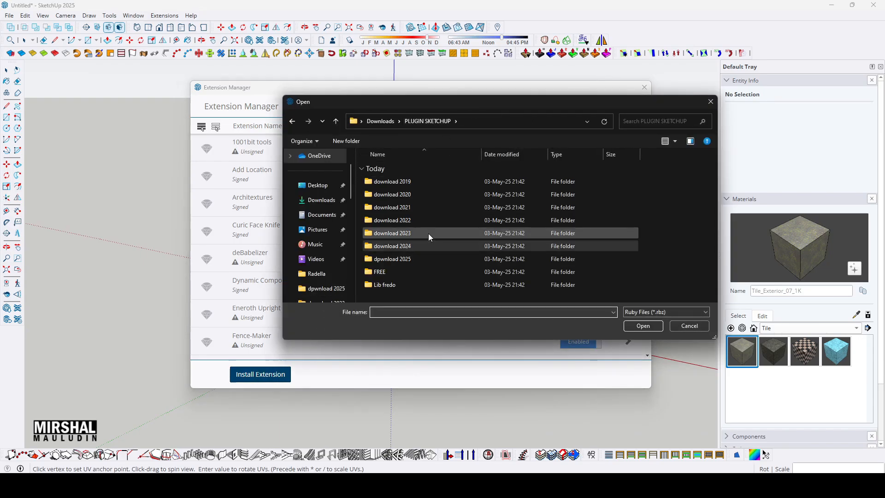
double_click(427, 233)
scroll(439, 225, "down", 3)
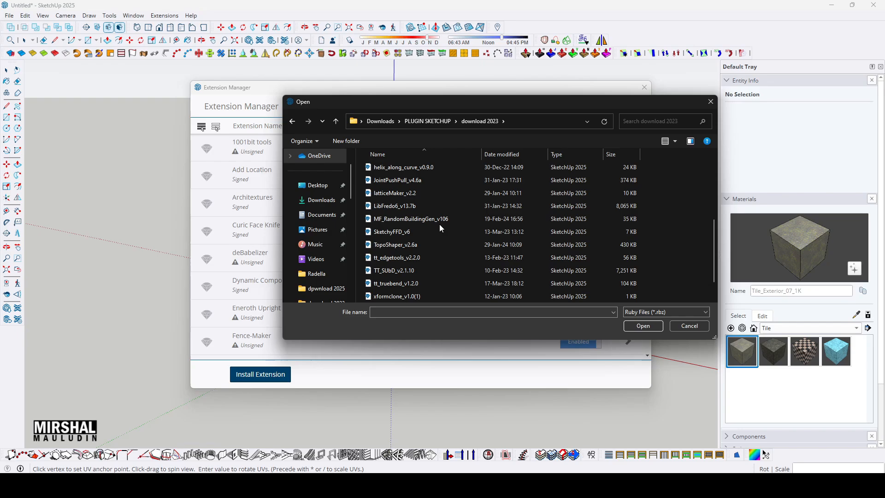
scroll(439, 224, "up", 5)
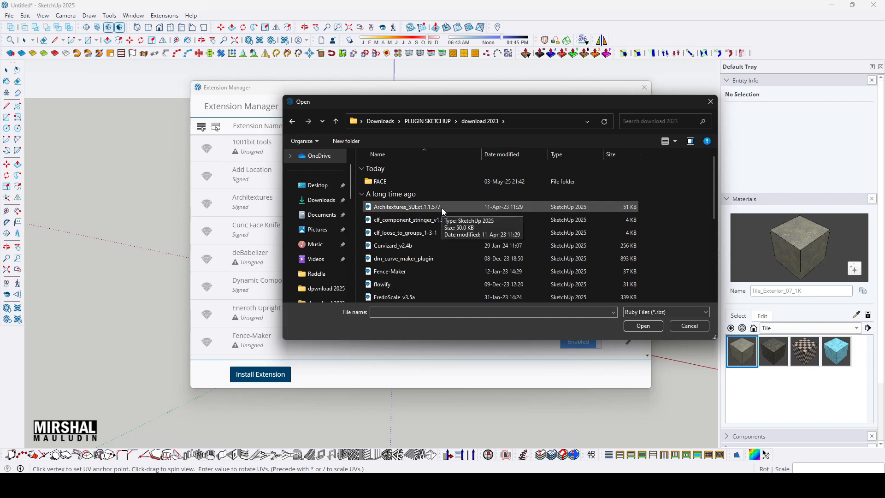
scroll(442, 208, "down", 2)
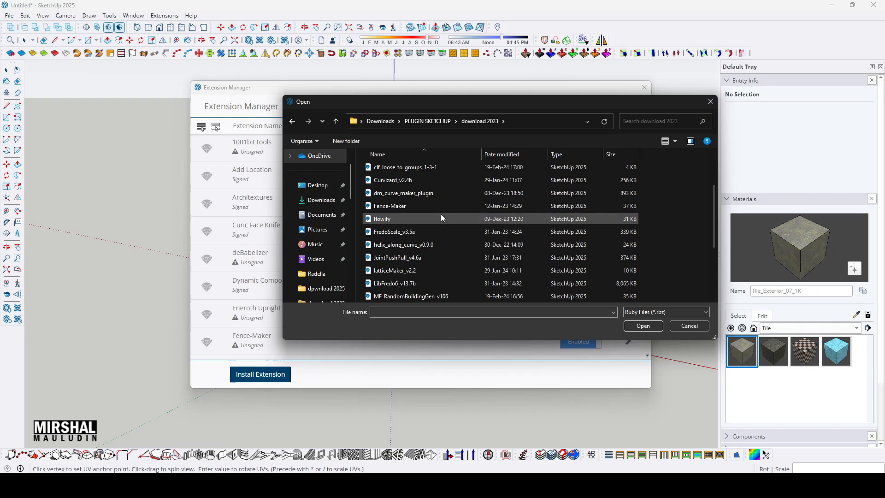
scroll(441, 215, "down", 3)
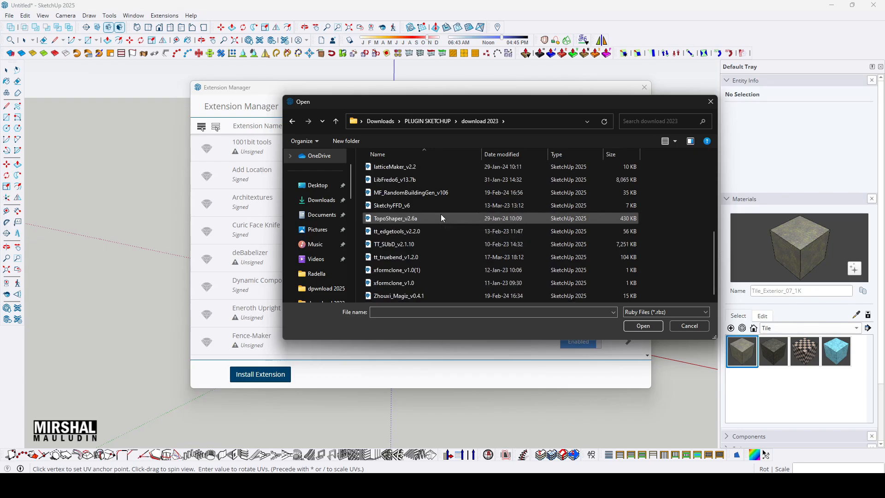
left_click(464, 293)
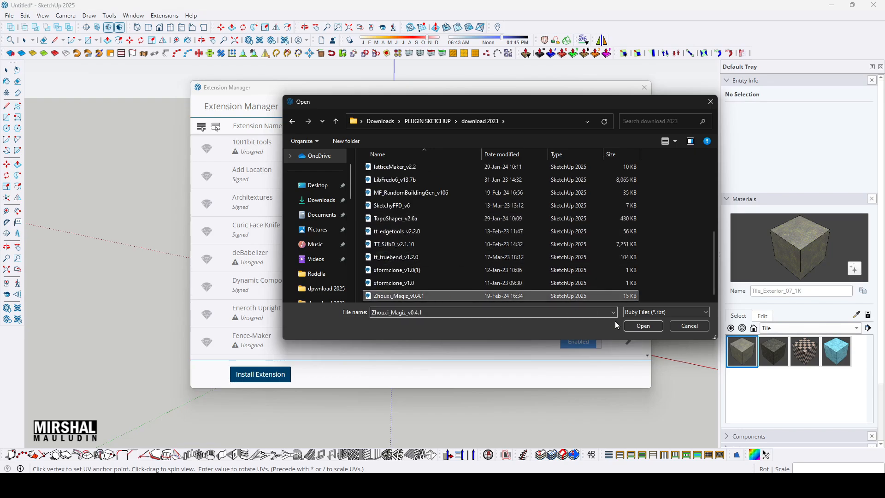
left_click(643, 325)
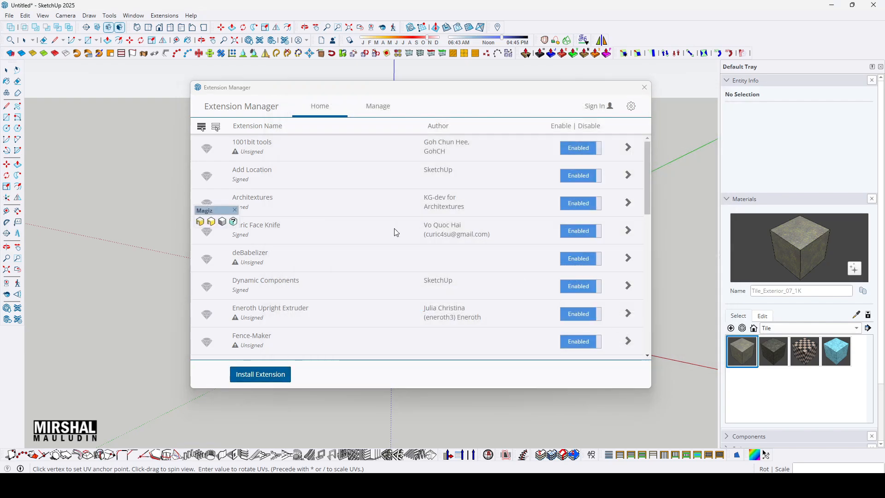
left_click_drag(213, 214, 525, 348)
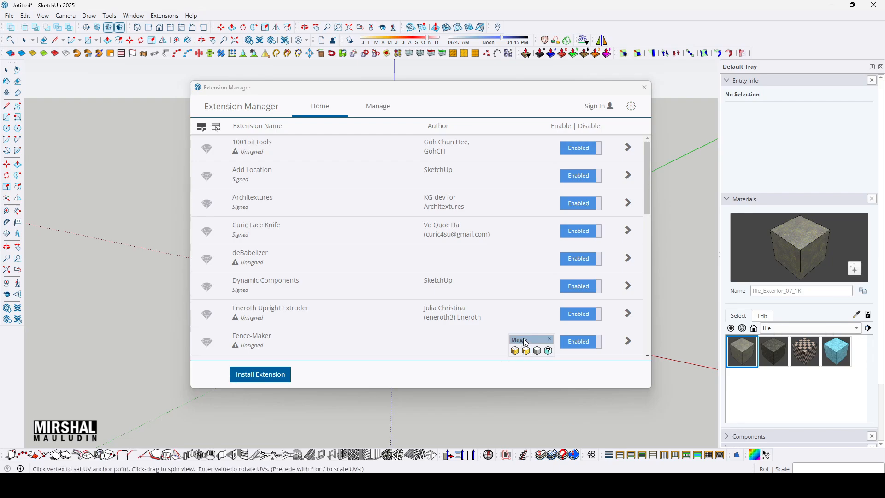
left_click_drag(526, 344, 789, 454)
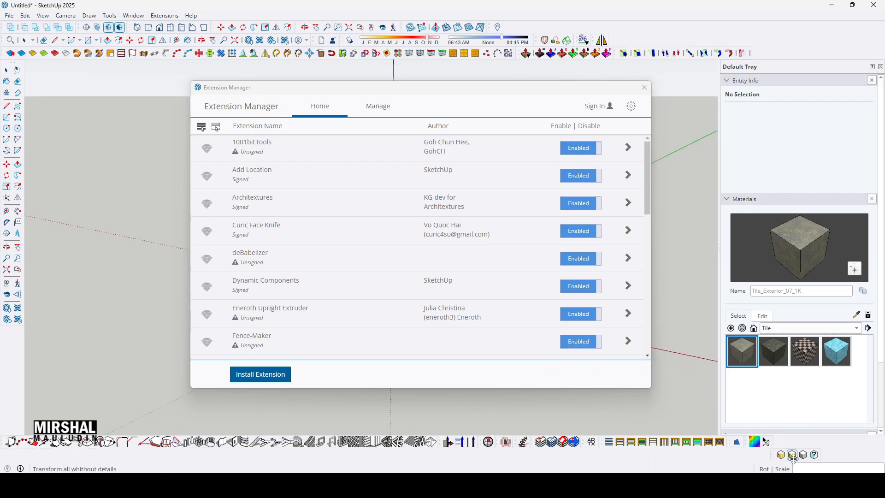
Step: Install the flowify extension from the download 2023 folder and view its Flowify commands
left_click(255, 370)
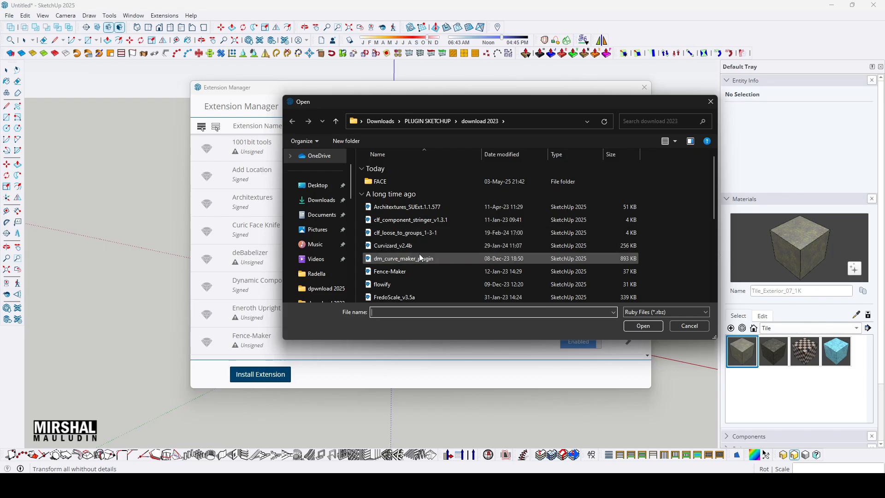
left_click(428, 283)
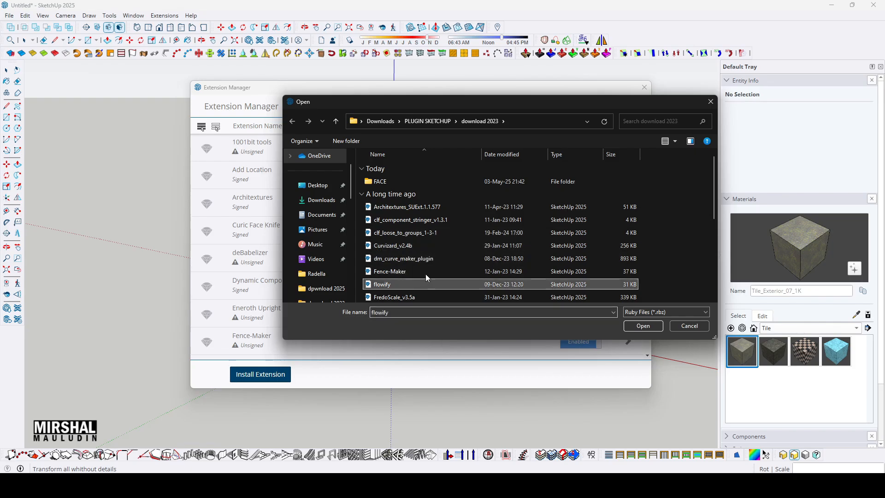
left_click(645, 325)
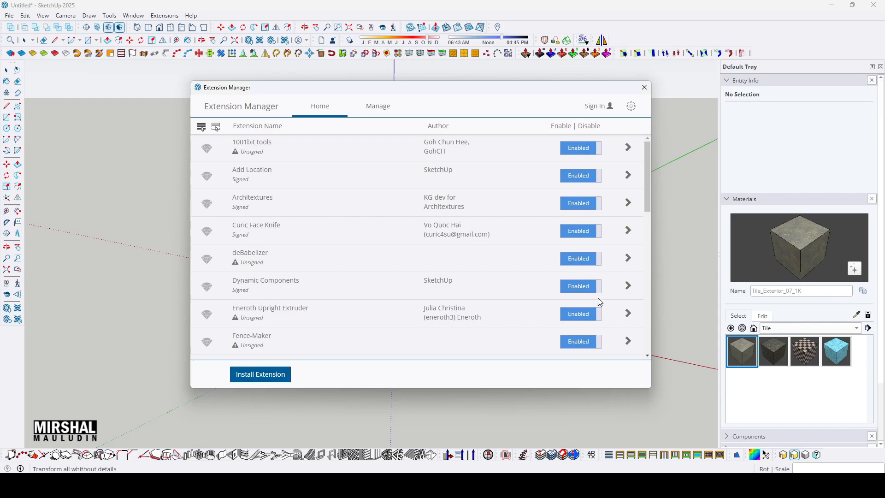
left_click(172, 17)
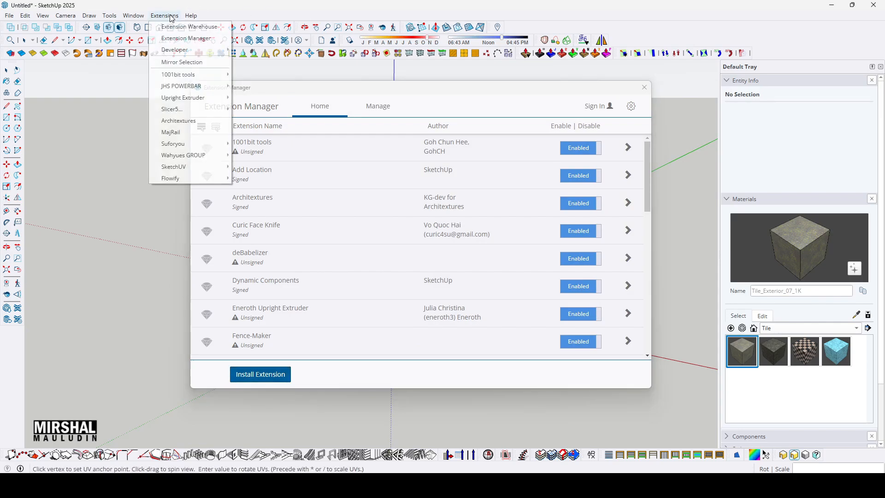
mouse_move(199, 178)
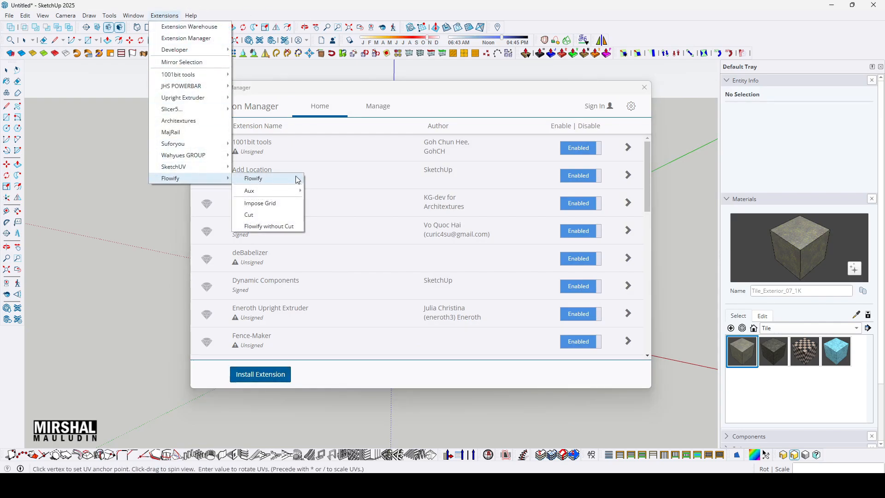
left_click(559, 89)
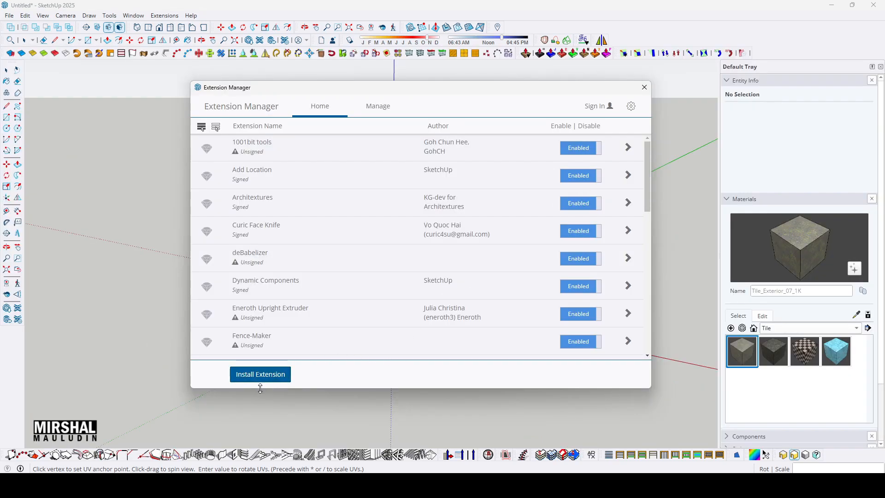
Step: Install clf_component_stringer_v1.3.1 from the download 2023 folder and view the Chris Fullmer Tools entry among the extensions
left_click(261, 381)
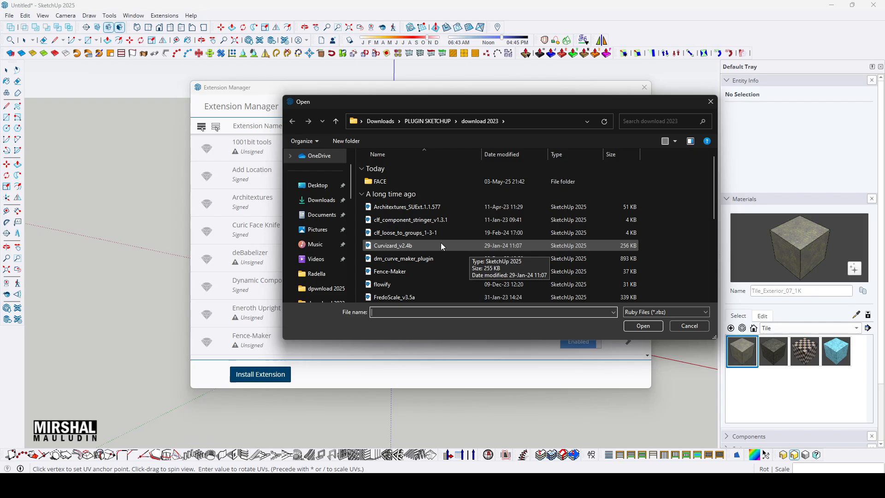
left_click(452, 220)
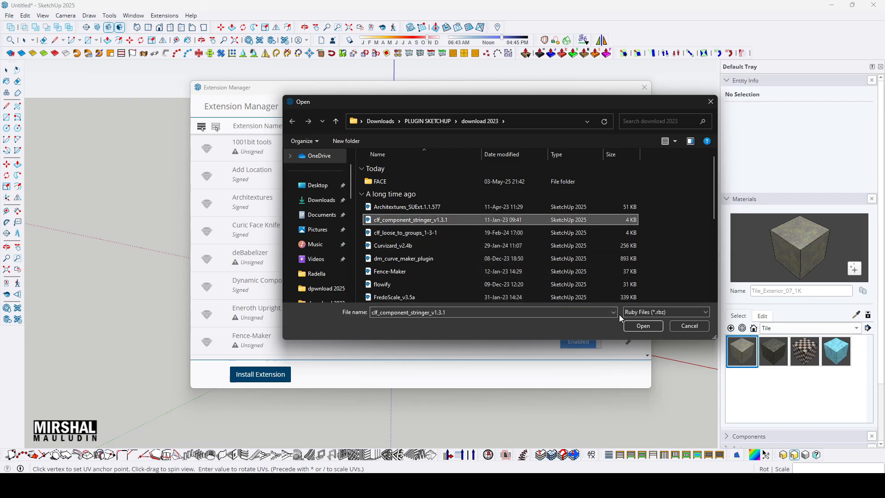
left_click(644, 326)
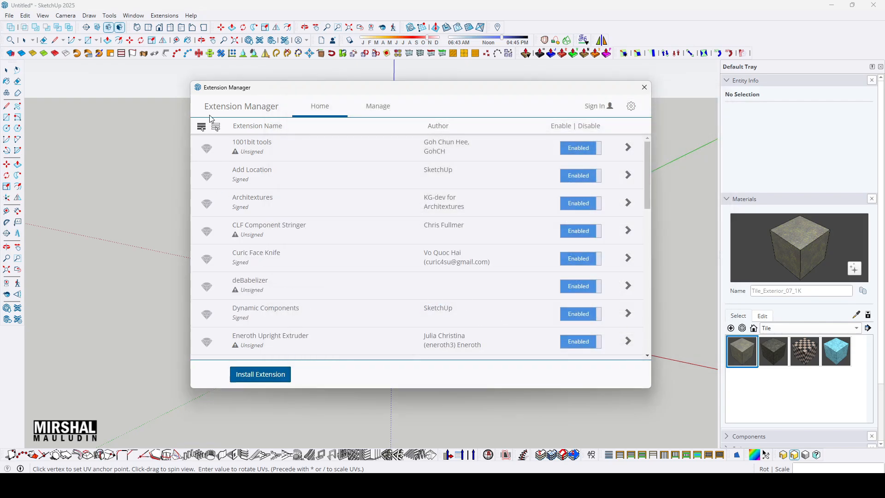
left_click(164, 15)
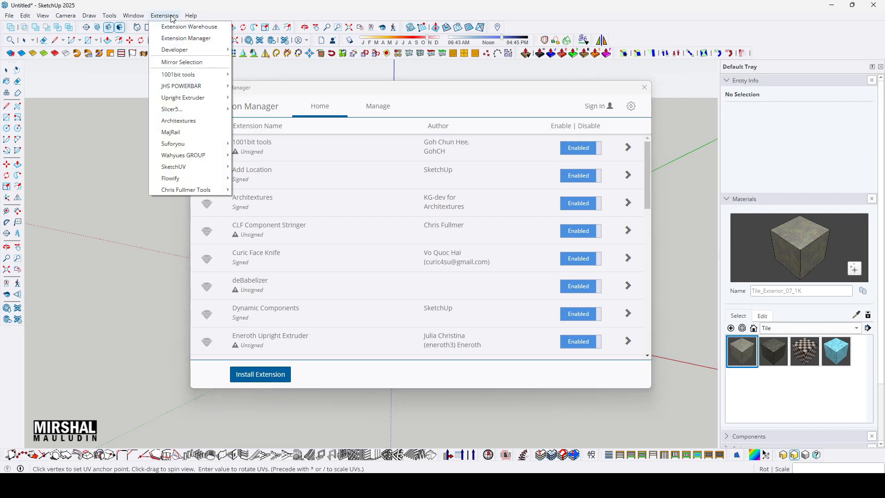
left_click(171, 19)
Step: Search the PLUGIN SKETCHUP folder for "shape" and install clf_shape_bender_v055_v0.6.1
left_click(262, 373)
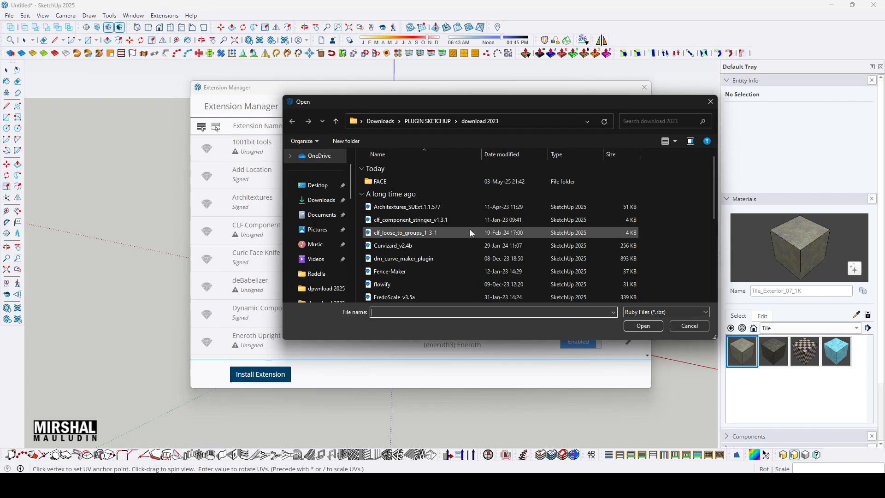
scroll(471, 233, "down", 2)
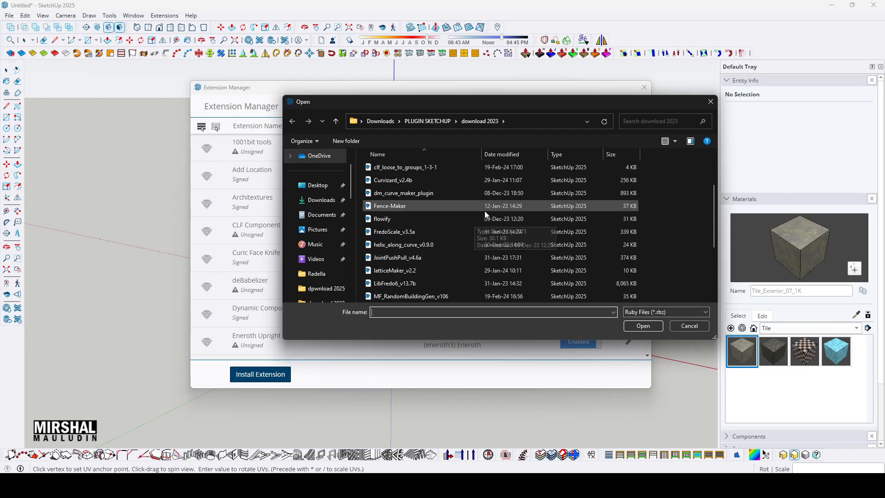
scroll(486, 213, "down", 2)
scroll(488, 219, "down", 1)
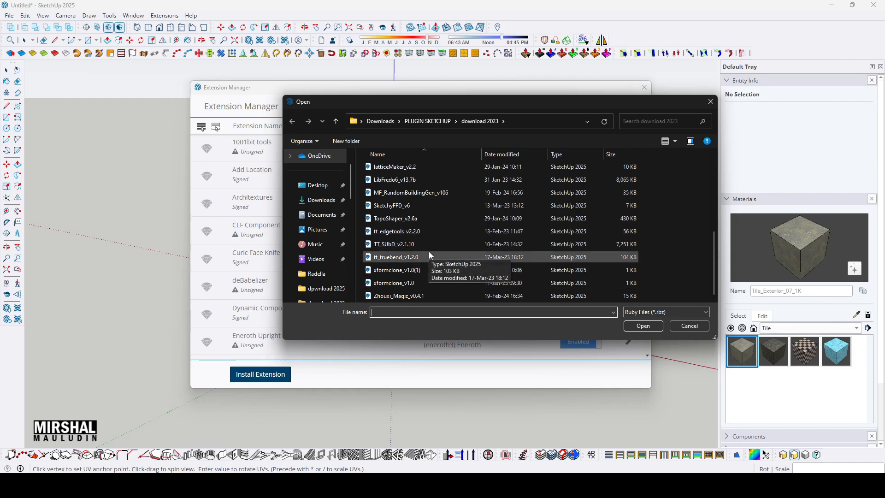
left_click(424, 122)
left_click(666, 124)
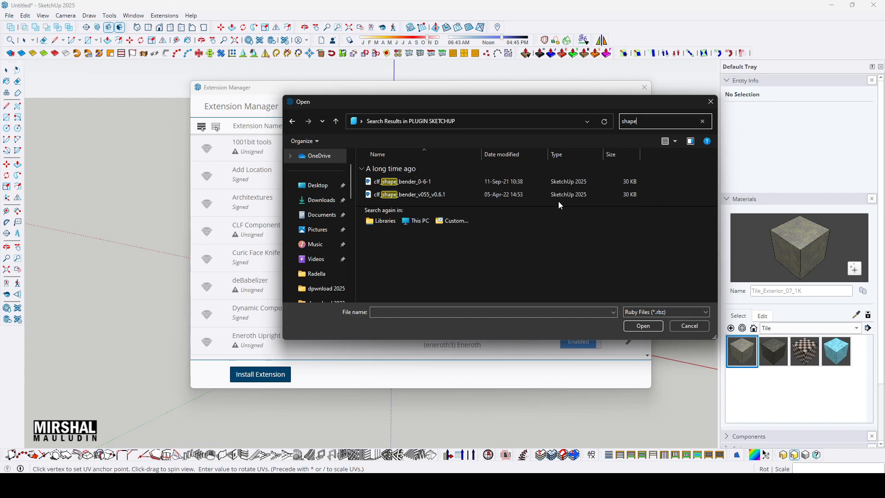
left_click(446, 194)
left_click(645, 324)
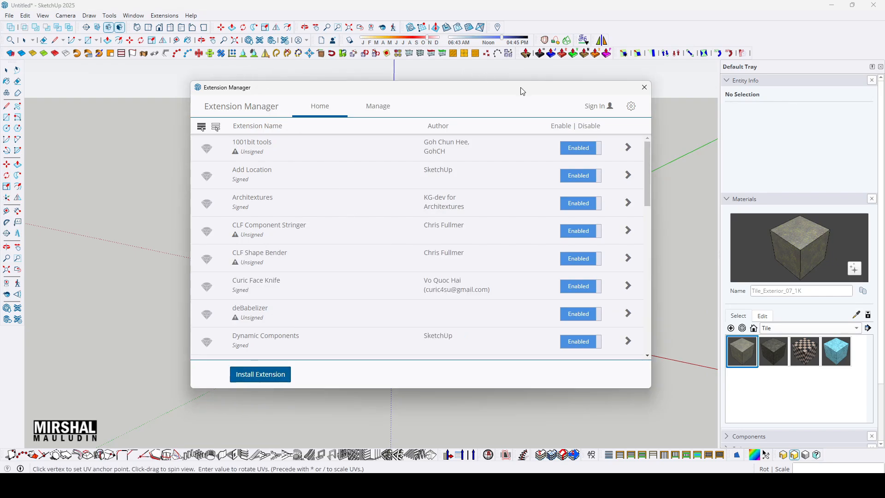
Step: Close the Extension Manager, show the Shape Bender toolbar and dock it at the end of the third upper toolbar row
left_click(645, 87)
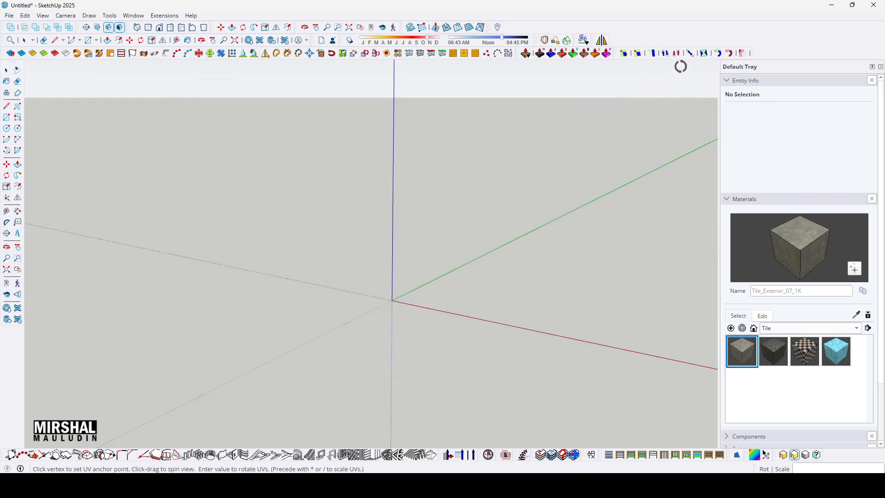
left_click(7, 69)
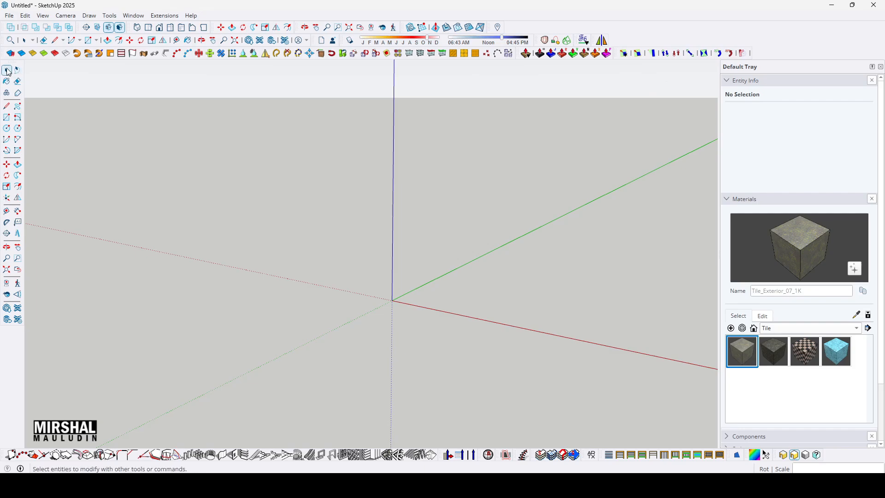
right_click(657, 40)
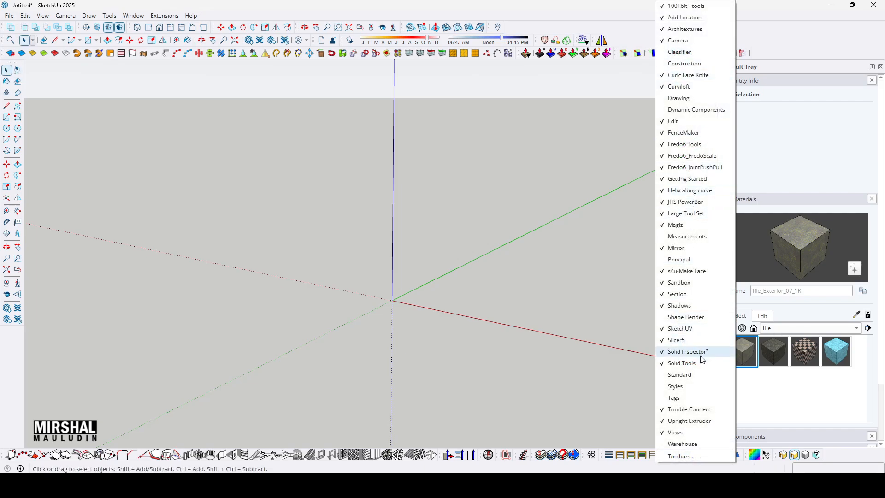
left_click(693, 340)
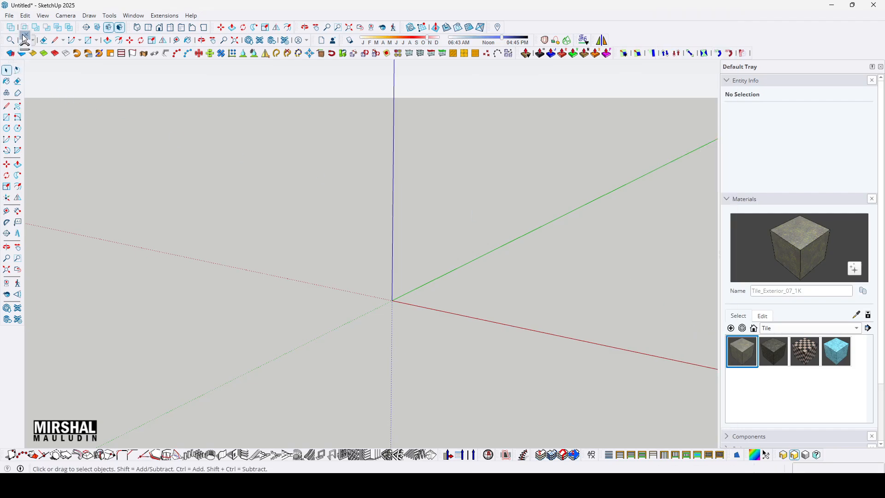
left_click_drag(113, 99, 186, 150)
left_click_drag(232, 167, 740, 101)
left_click_drag(757, 46, 756, 46)
Step: Start another extension installation, clear the "shape" file search and open the download 2023 folder
left_click(164, 15)
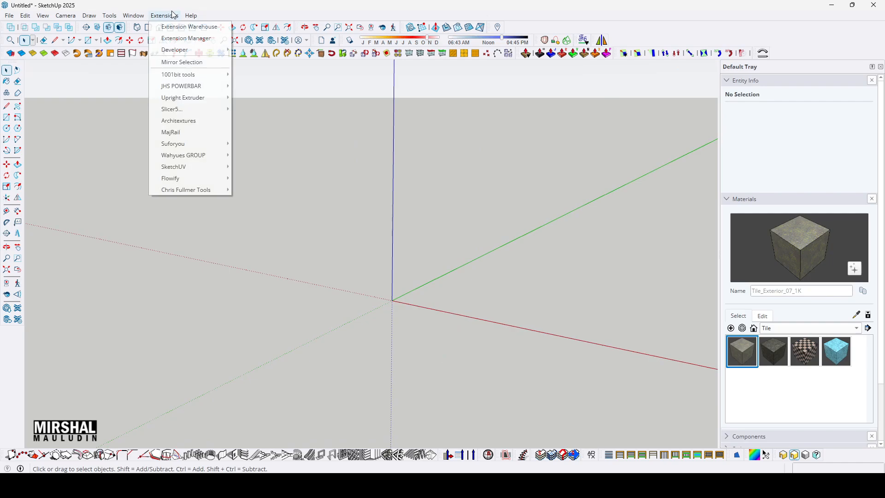
left_click(184, 39)
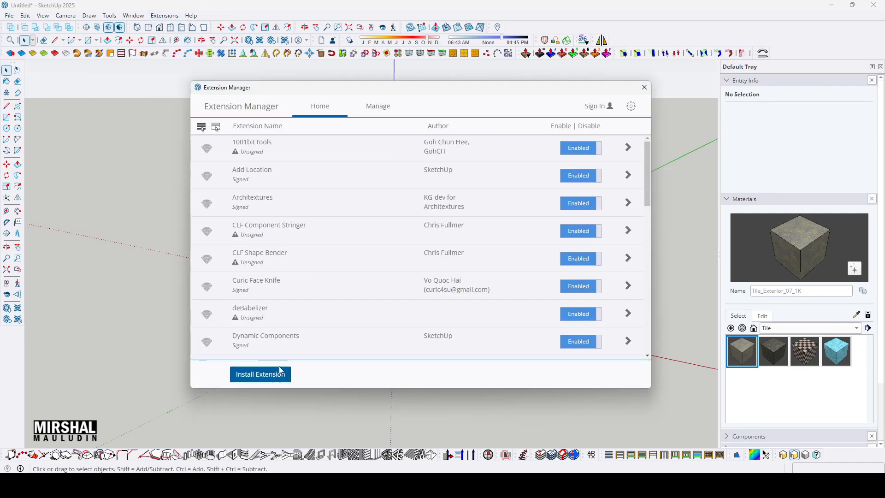
left_click(280, 372)
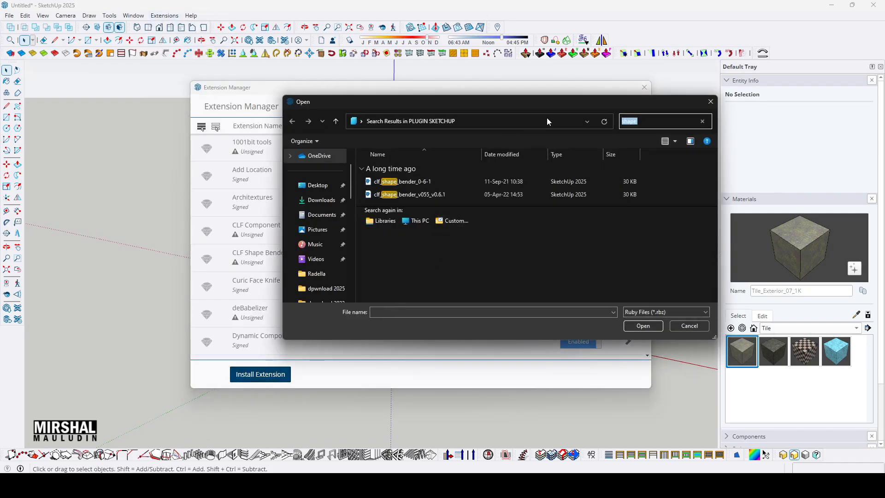
left_click(703, 121)
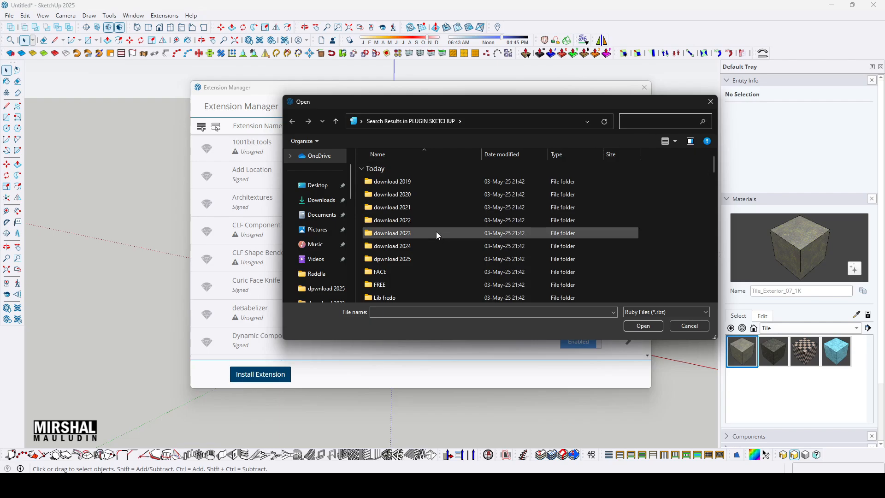
double_click(419, 233)
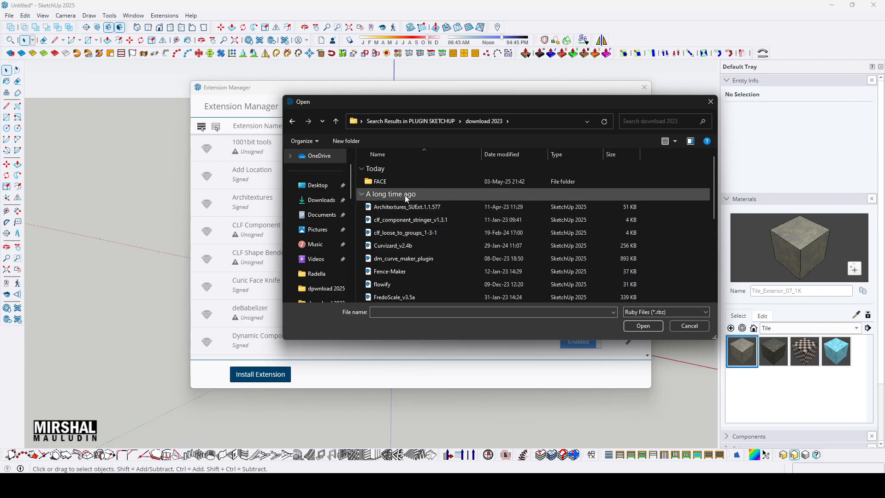
left_click(399, 183)
double_click(399, 184)
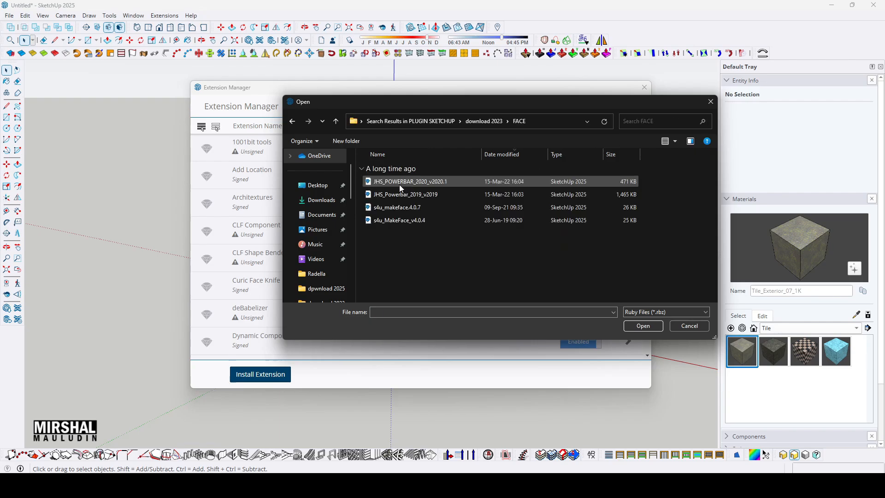
left_click(292, 123)
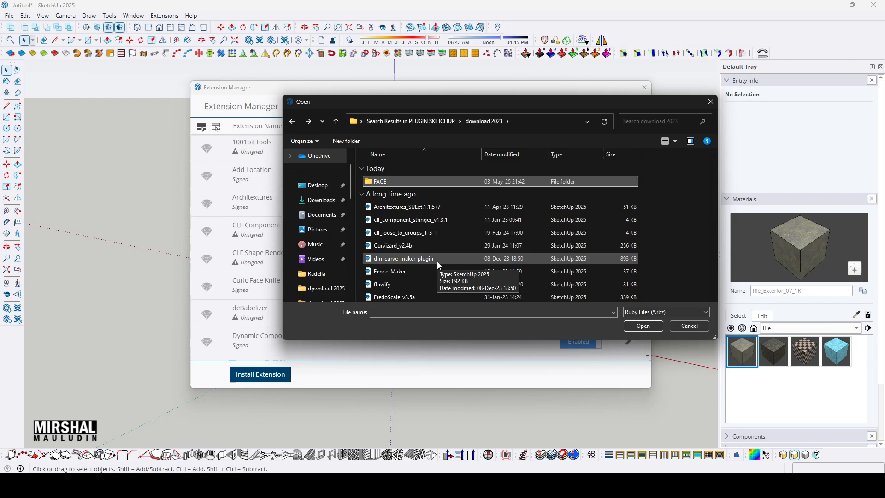
scroll(437, 261, "down", 1)
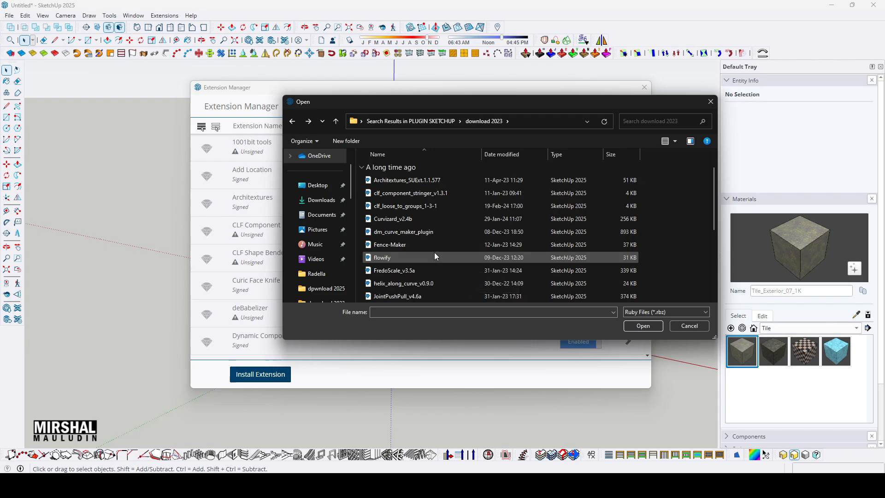
left_click(436, 282)
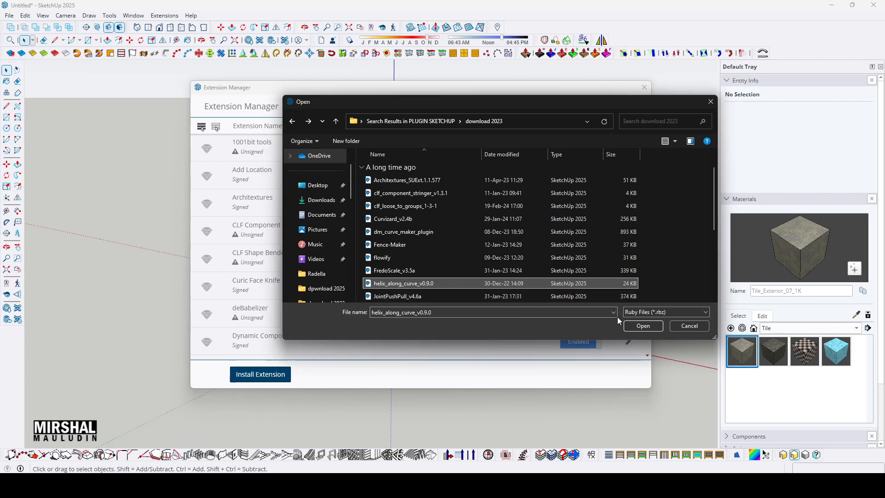
left_click(690, 326)
mouse_move(516, 454)
left_mouse_down()
mouse_move(533, 405)
mouse_move(519, 447)
left_mouse_up()
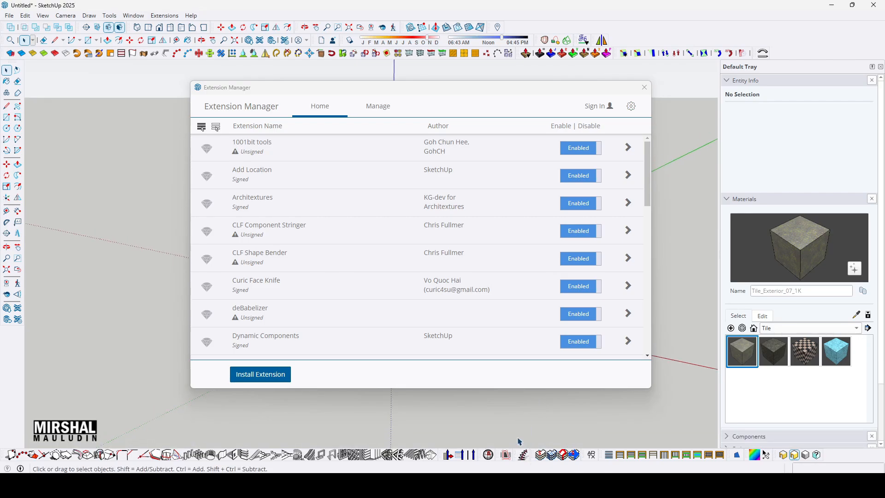
Step: Install MF_RandomBuildingGen_v106 from the download 2023 folder and dock the new toolbar after the Magiz tools in the lower toolbar row
left_click(286, 375)
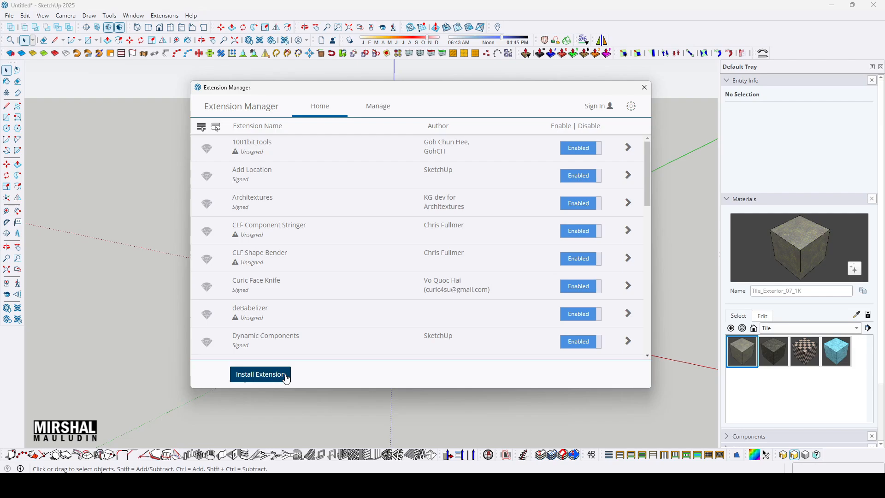
scroll(427, 248, "down", 5)
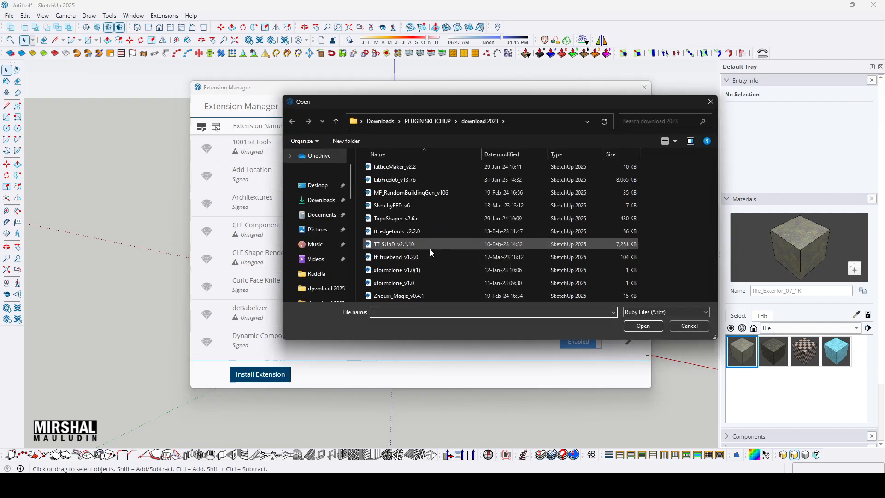
left_click(420, 218)
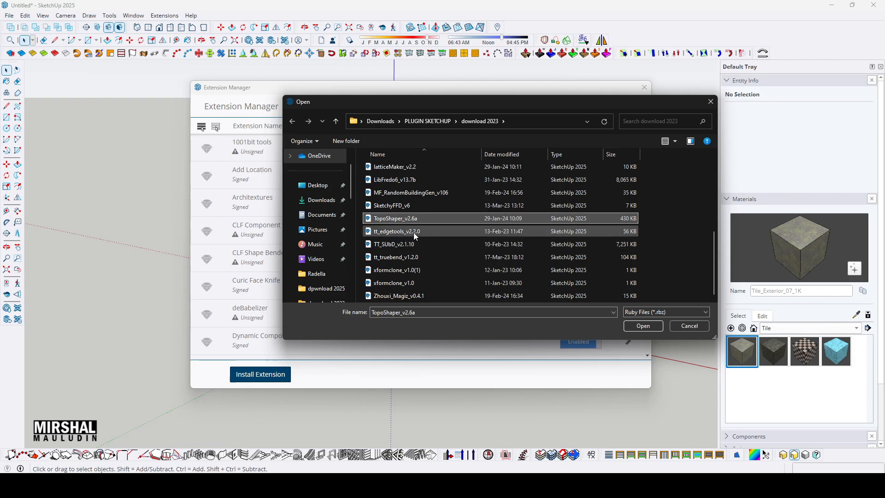
left_click(414, 232)
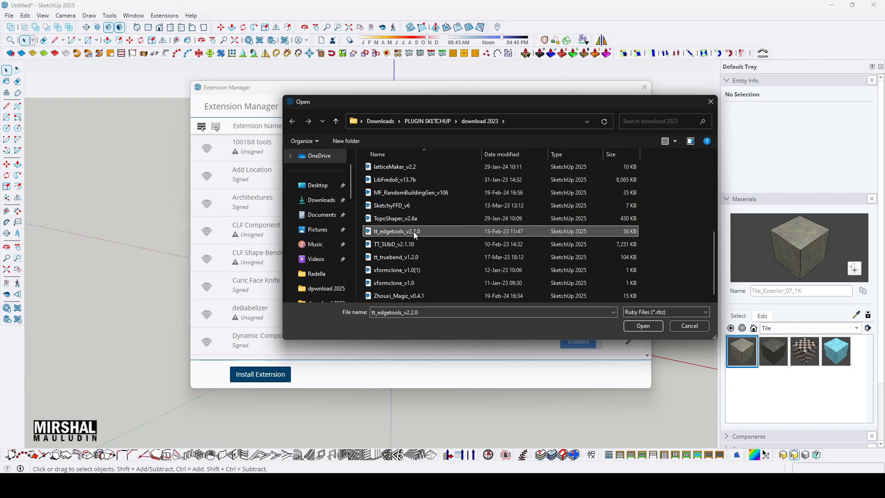
left_click(434, 193)
scroll(438, 221, "up", 1)
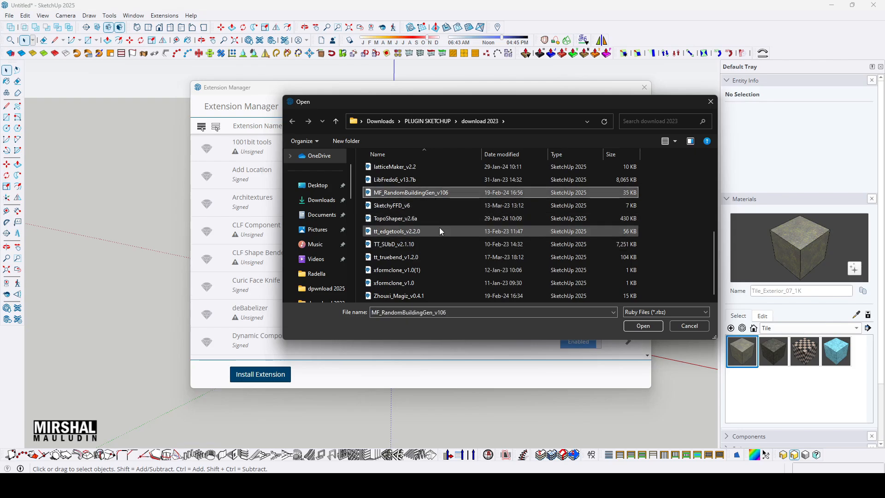
left_click(634, 327)
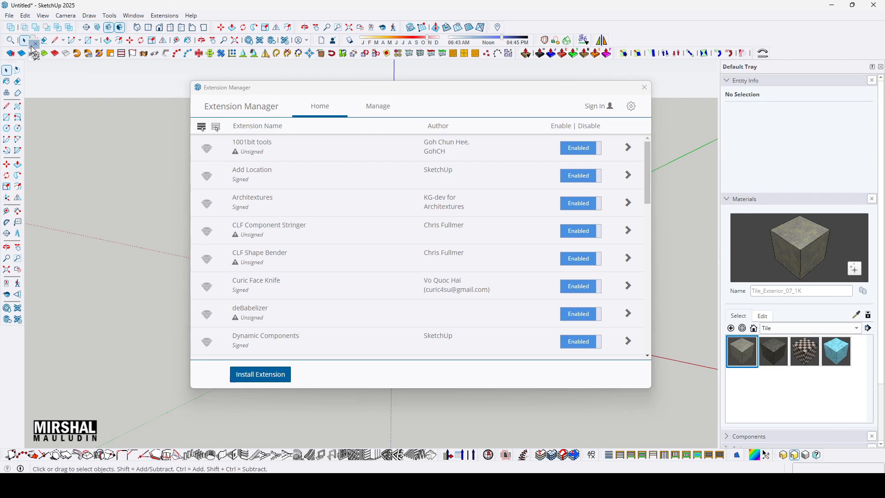
left_click_drag(33, 48, 831, 443)
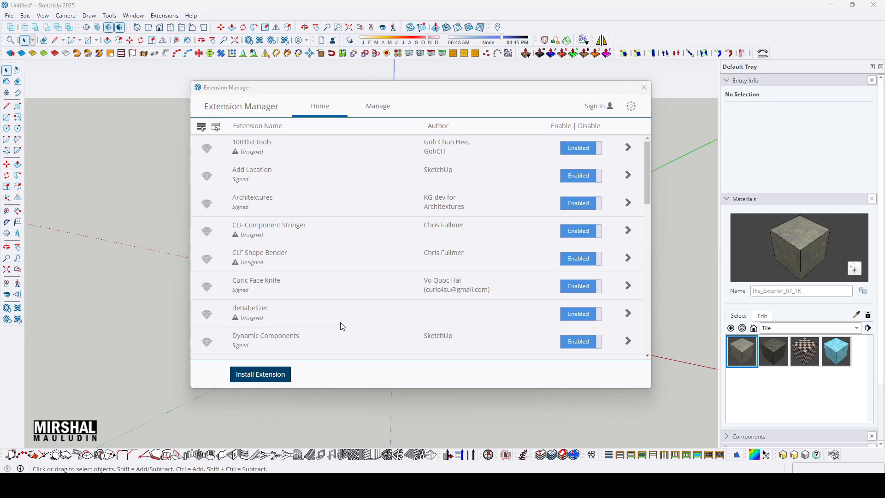
Step: Install the SketchyFFD_v6 extension from the download 2023 folder
scroll(480, 260, "down", 2)
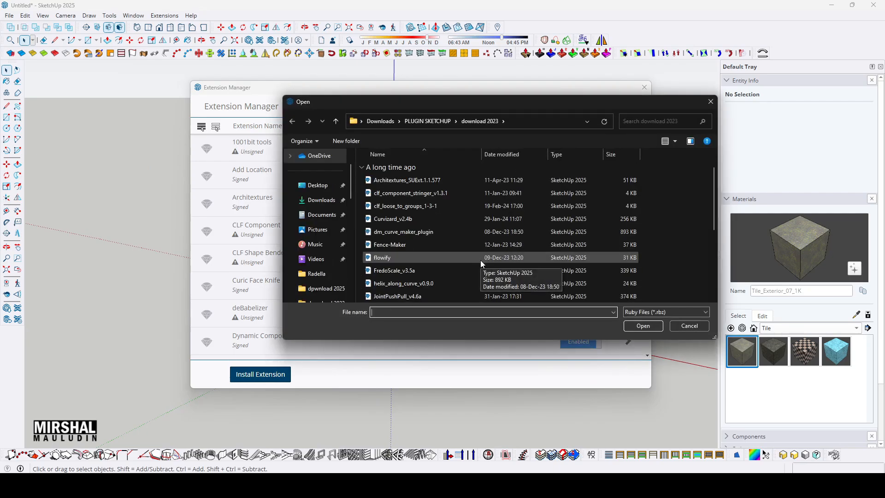
scroll(480, 260, "down", 1)
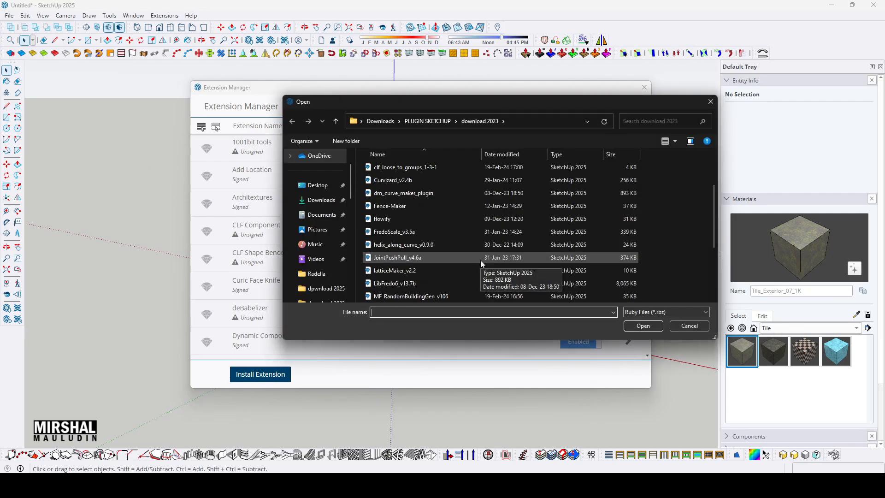
scroll(481, 264, "down", 1)
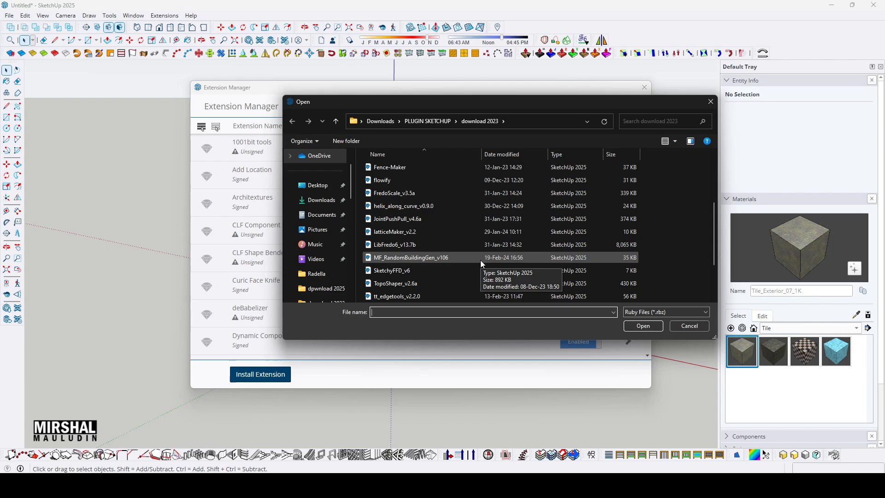
left_click(468, 269)
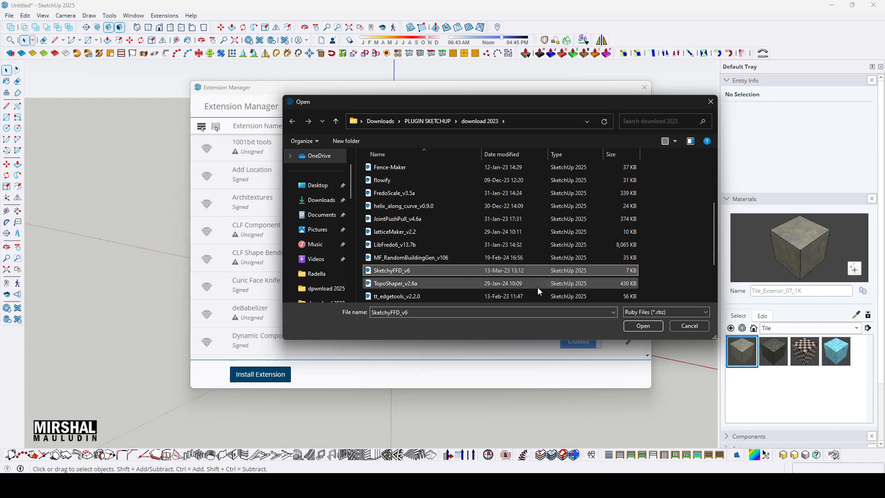
left_click(633, 324)
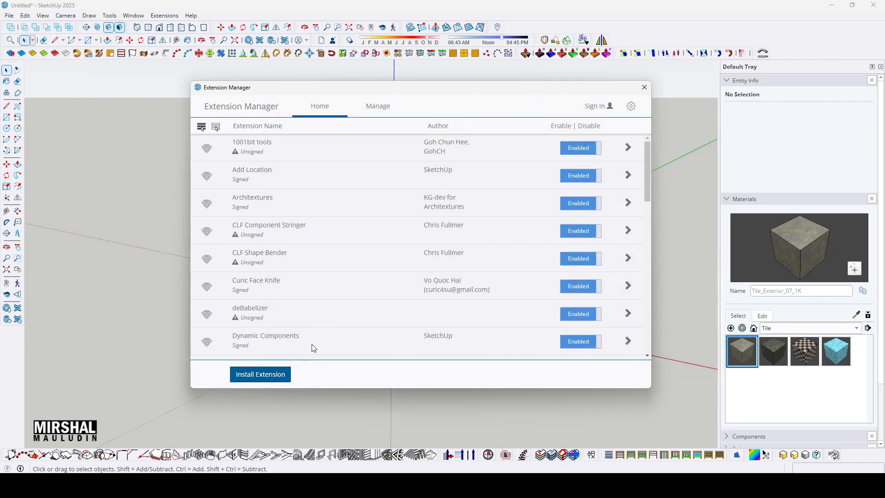
Step: Install TopoShaper_v2.6a from the download 2023 folder and dock its toolbar after Shape Bender in the third upper toolbar row
left_click(289, 373)
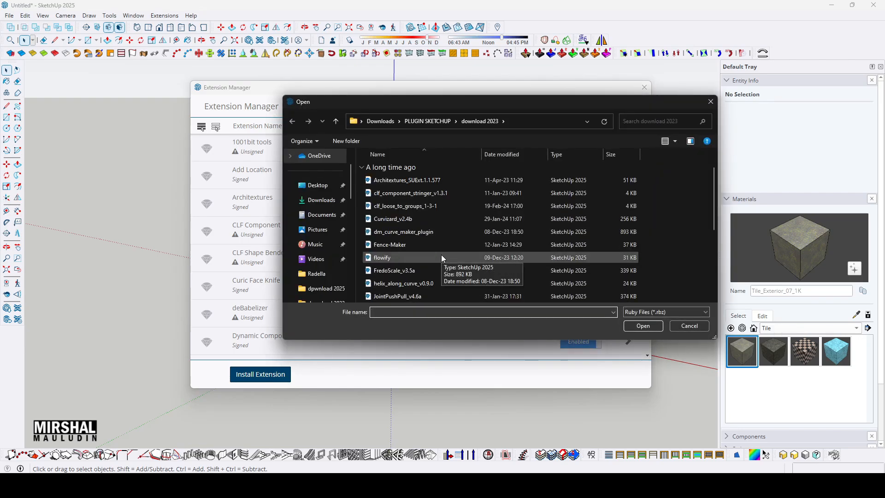
scroll(441, 256, "down", 1)
scroll(442, 258, "down", 1)
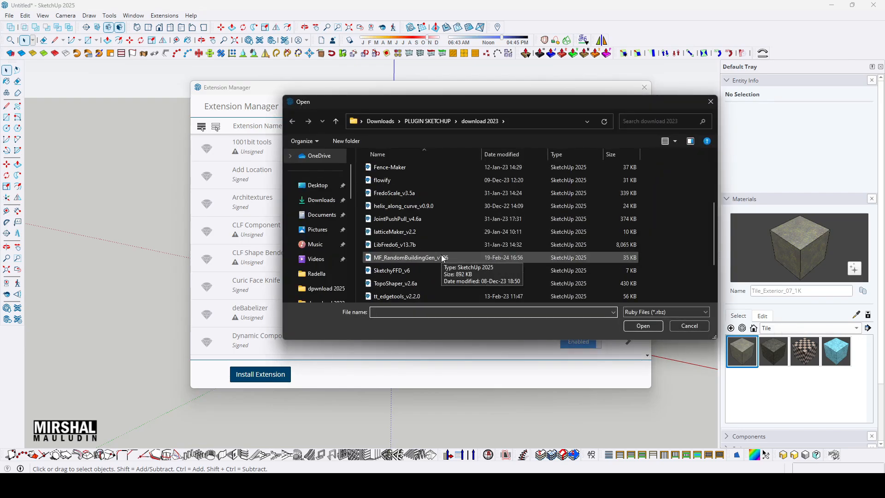
left_click(415, 283)
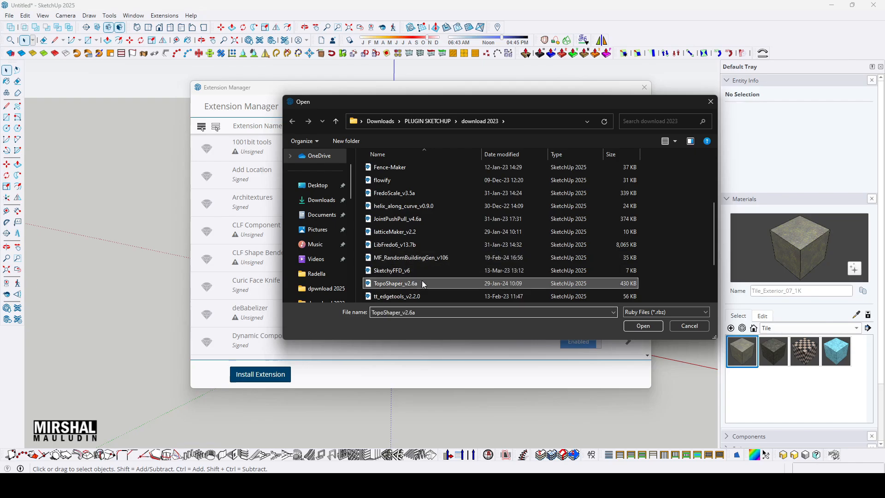
left_click(633, 327)
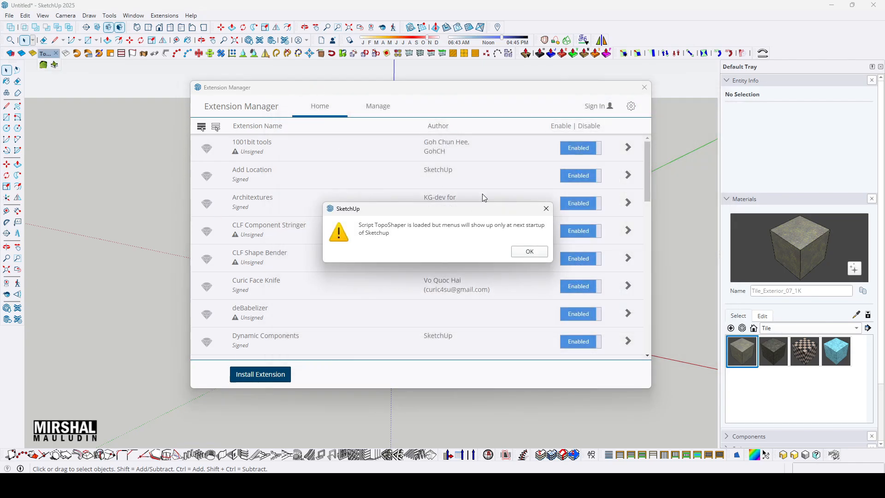
left_click(546, 209)
left_click_drag(44, 54, 786, 55)
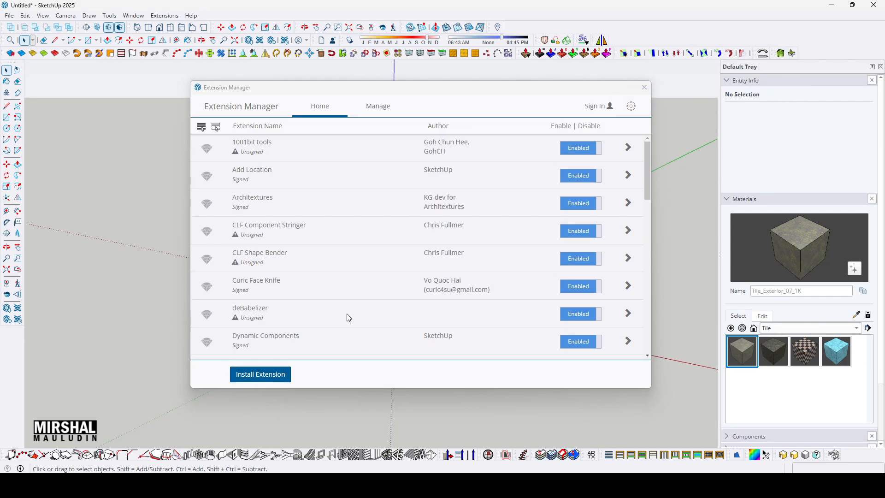
Step: Try to install tt_edgetools_v2.2.0 from the download 2023 folder, dismiss the TT_Lib² notice and check the available toolbars
left_click(260, 375)
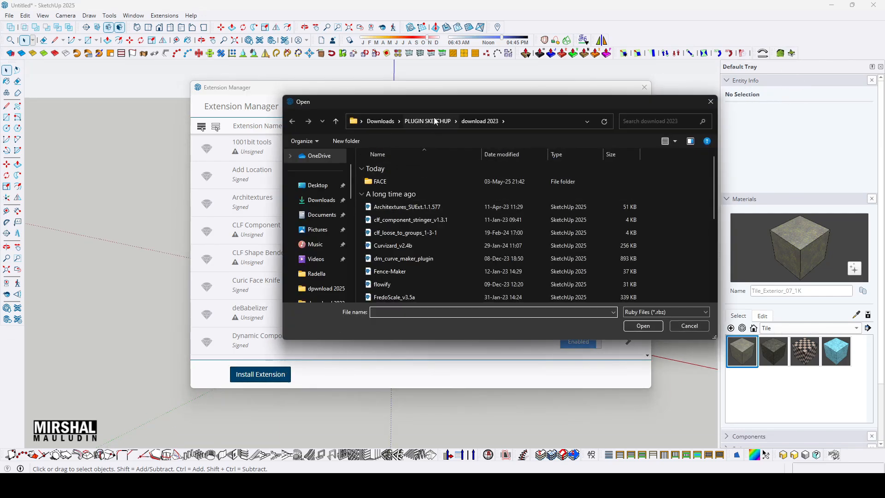
left_click_drag(446, 102, 485, 128)
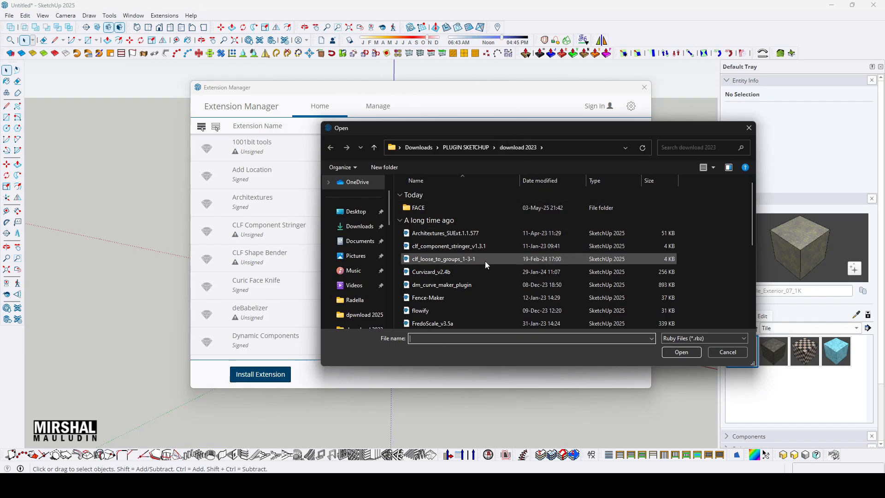
scroll(489, 260, "down", 2)
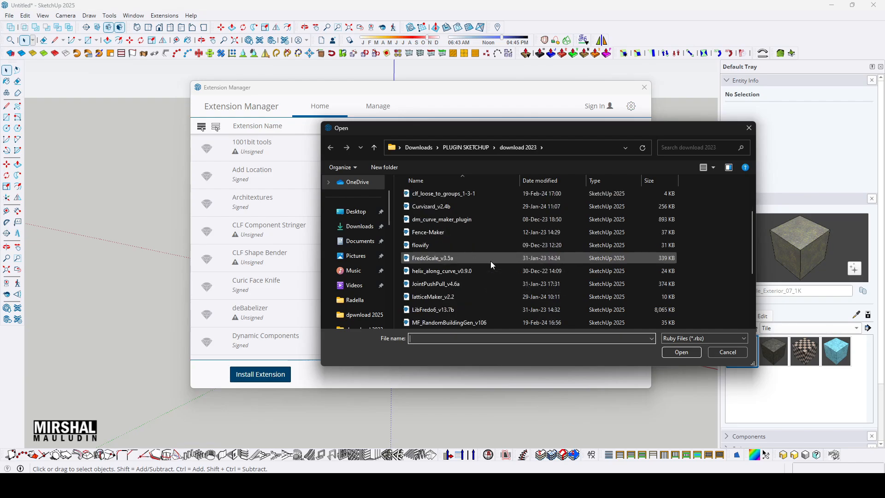
scroll(493, 265, "down", 1)
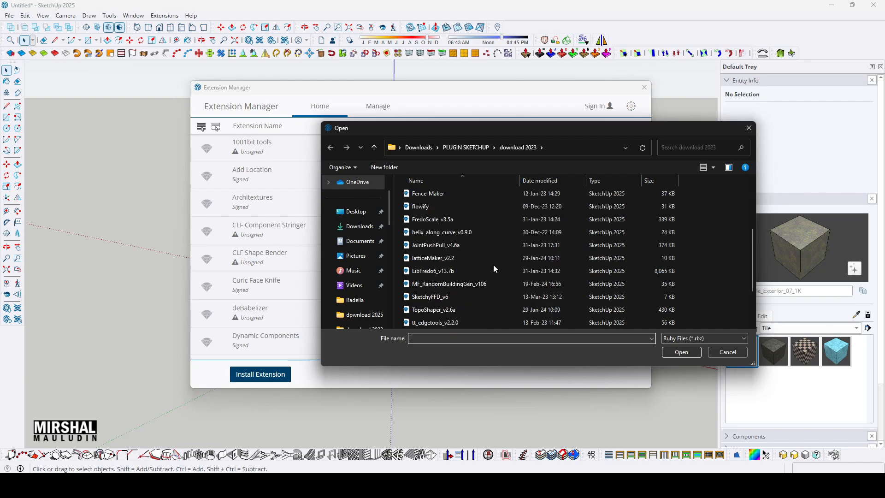
left_click(468, 322)
left_click(673, 353)
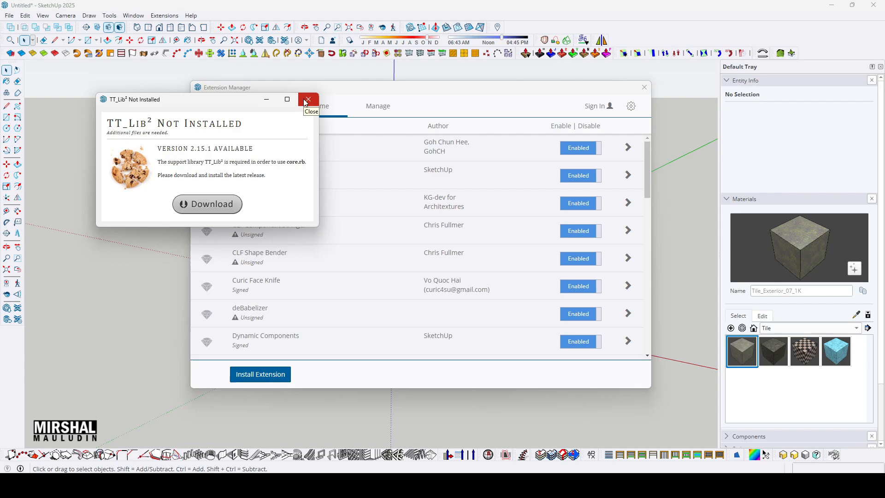
left_click(305, 102)
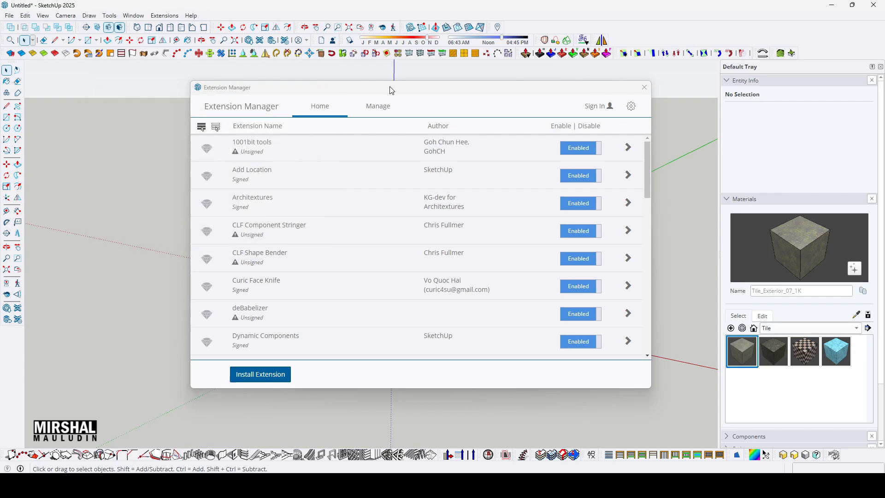
right_click(734, 35)
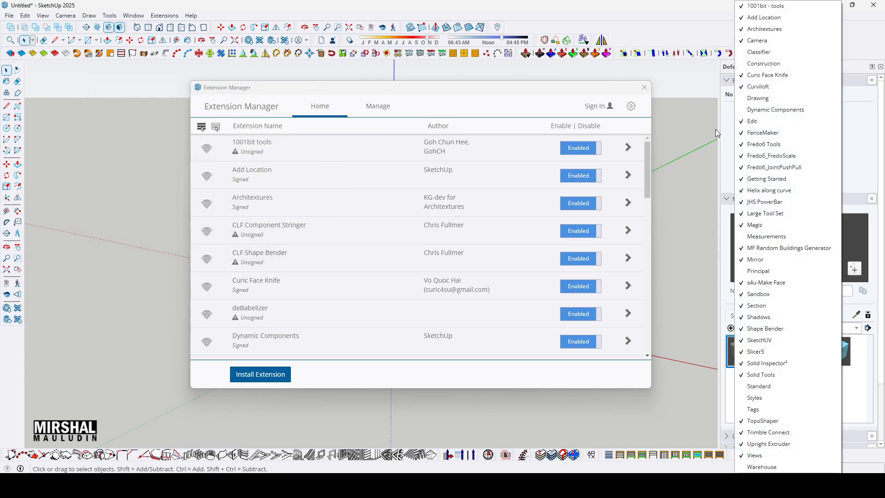
left_click(499, 115)
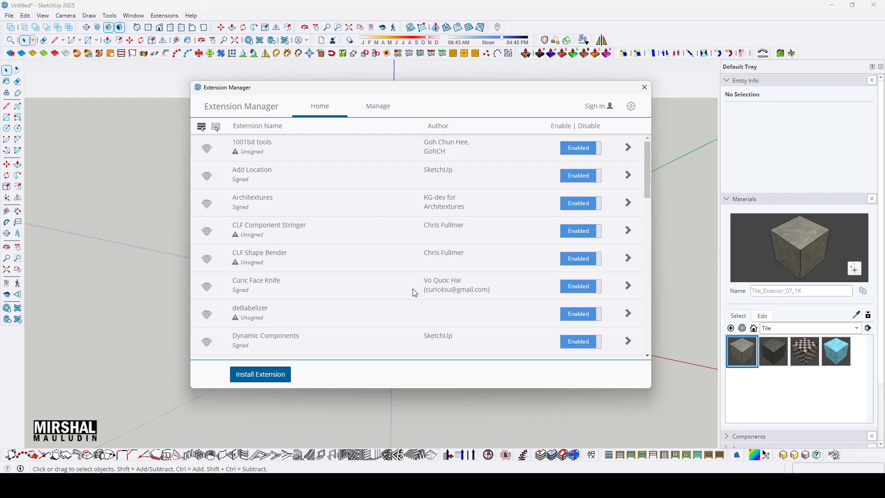
Step: Uninstall the Edge Tools² extension
left_click(381, 107)
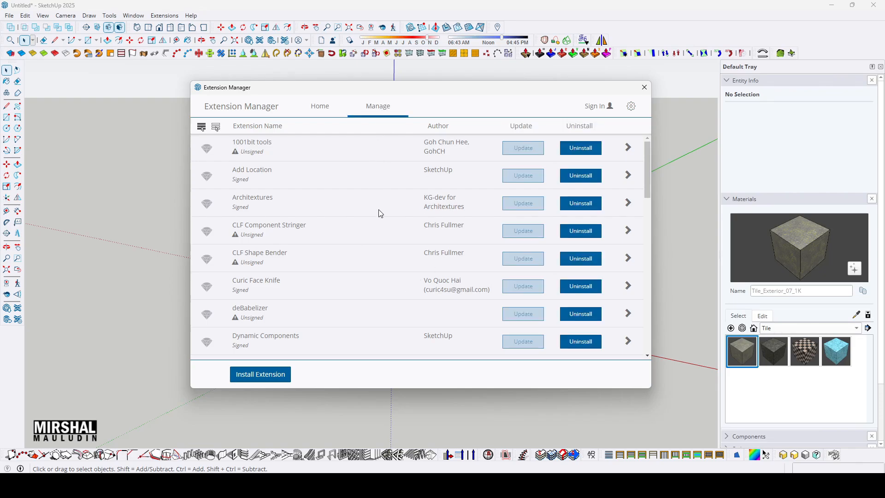
scroll(378, 210, "down", 1)
scroll(381, 214, "down", 1)
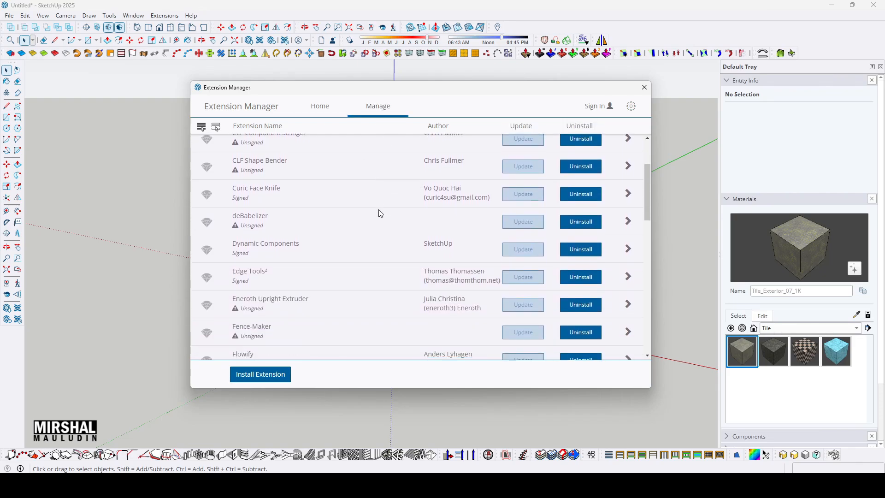
left_click(582, 277)
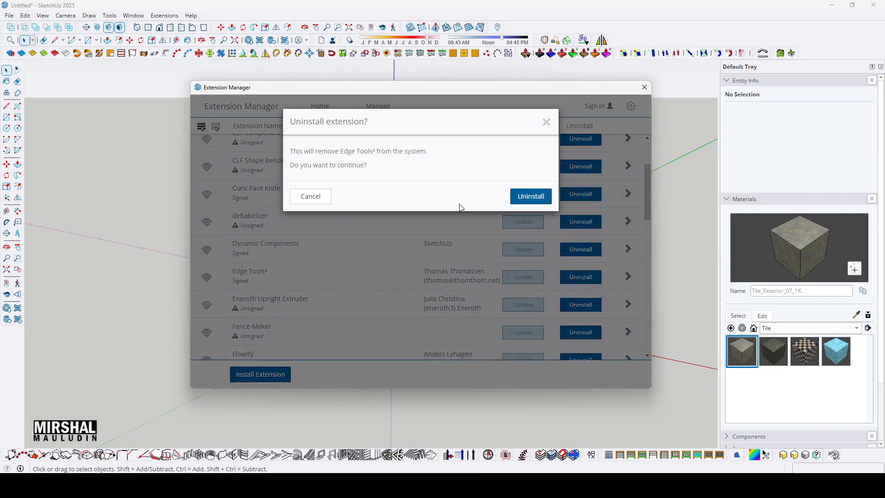
left_click(519, 196)
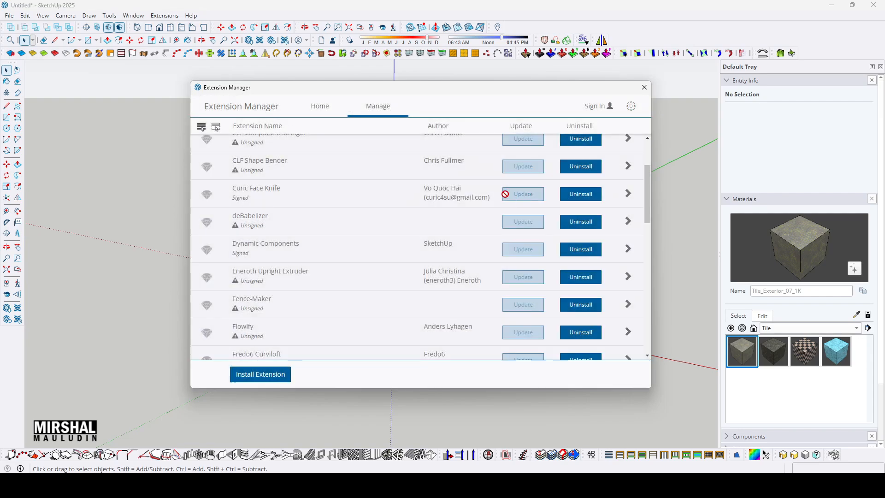
scroll(483, 208, "up", 2)
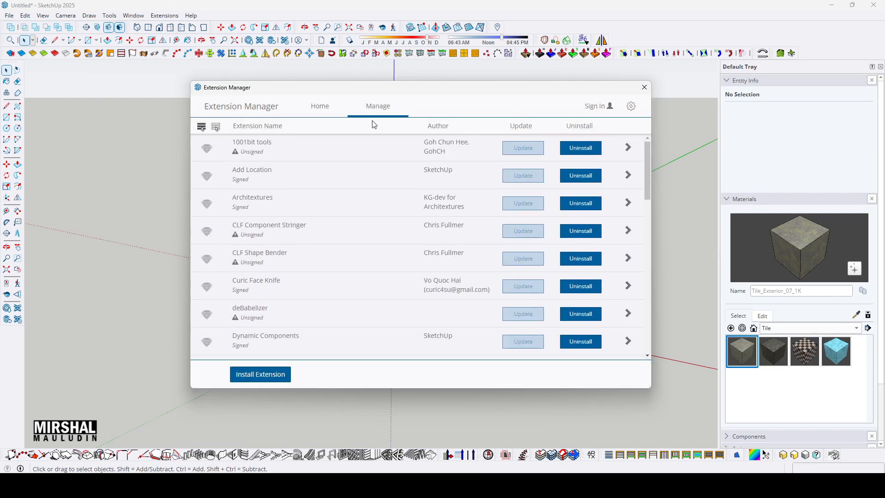
Step: Install Curvizard_v2.4b from the download 2023 folder and dock its toolbar at the end of the second upper toolbar row
left_click(320, 107)
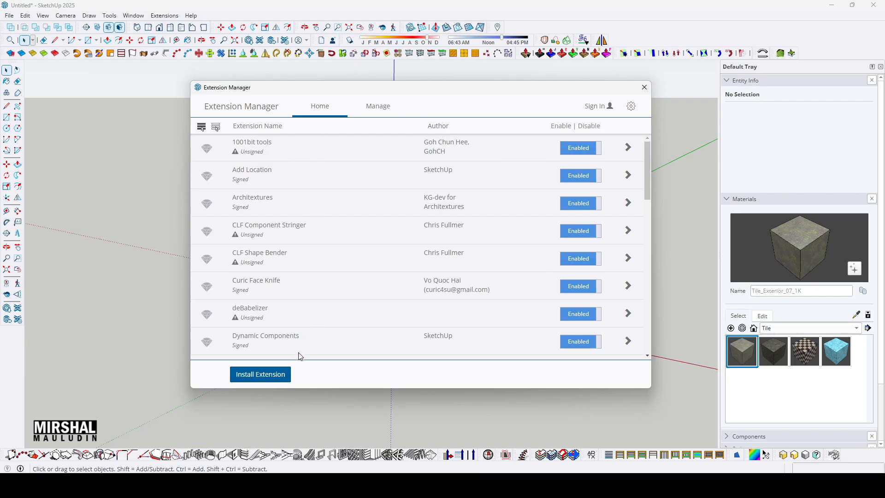
left_click(282, 371)
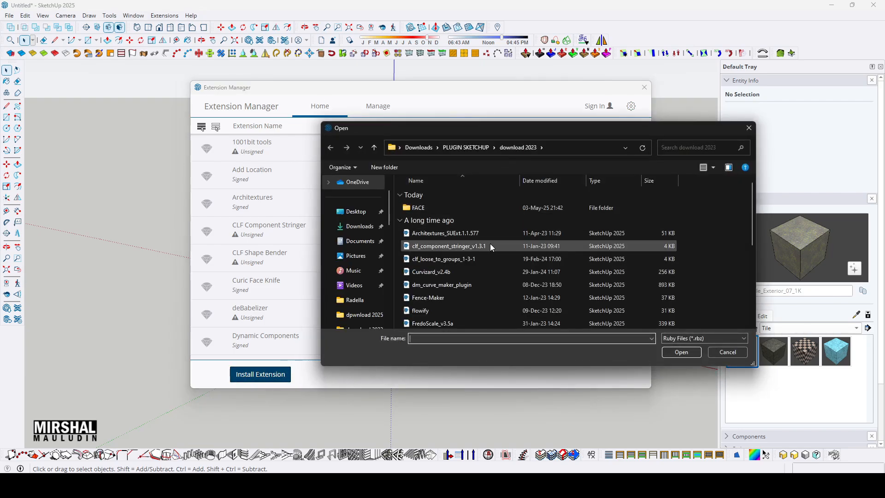
scroll(493, 265, "down", 1)
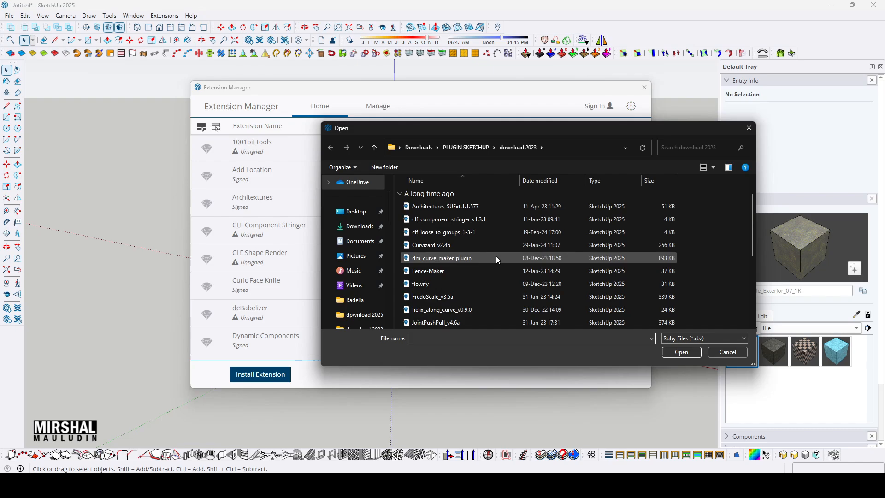
scroll(496, 256, "up", 1)
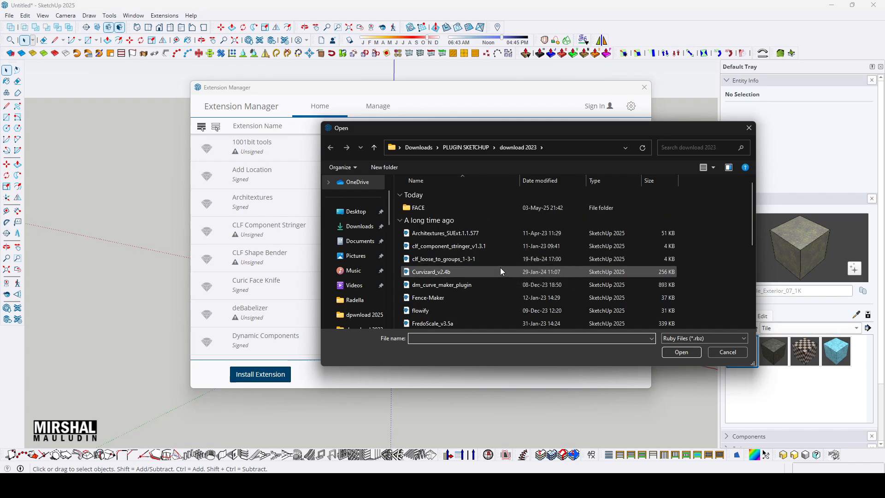
left_click(499, 271)
left_click(681, 353)
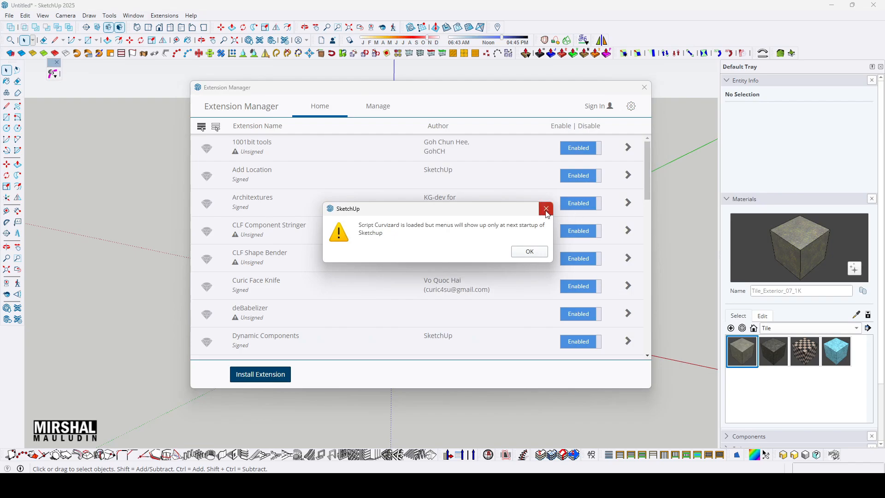
left_click(546, 209)
left_click_drag(54, 63, 612, 18)
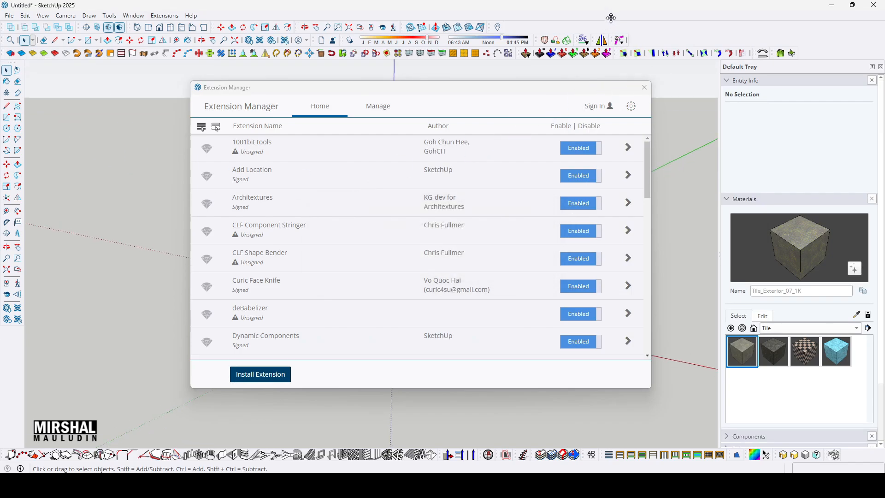
Step: Install the ClothWorks_v1.7.7(1) extension from the download 2022 folder
left_click(261, 374)
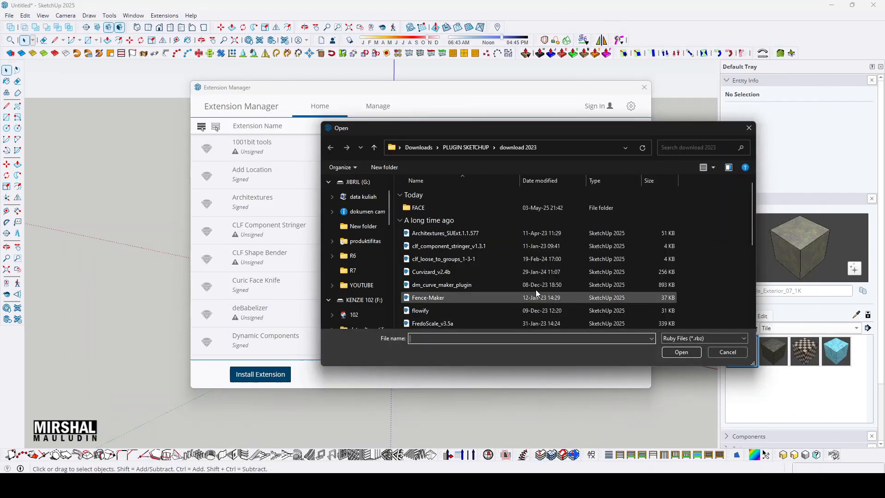
left_click(469, 147)
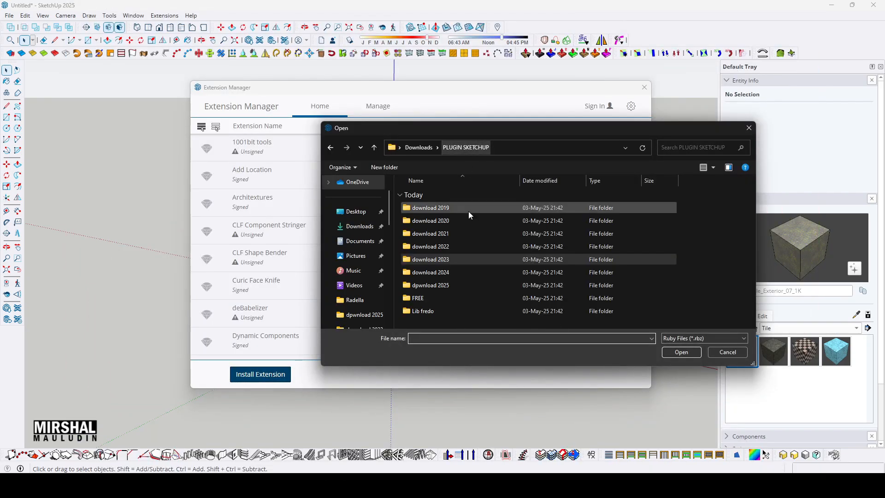
double_click(453, 243)
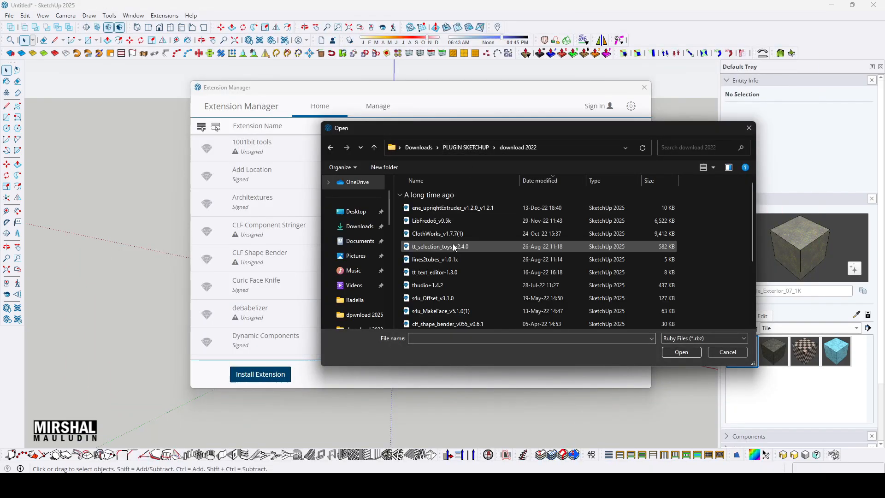
left_click(507, 234)
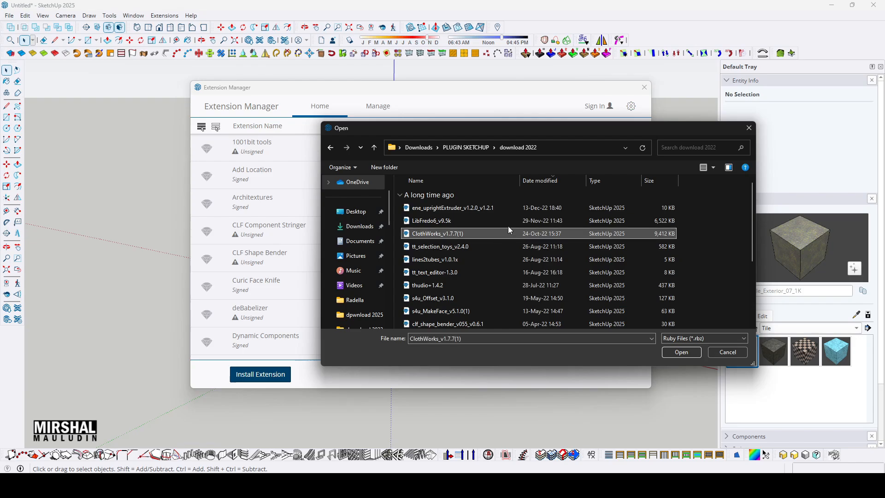
left_click(682, 352)
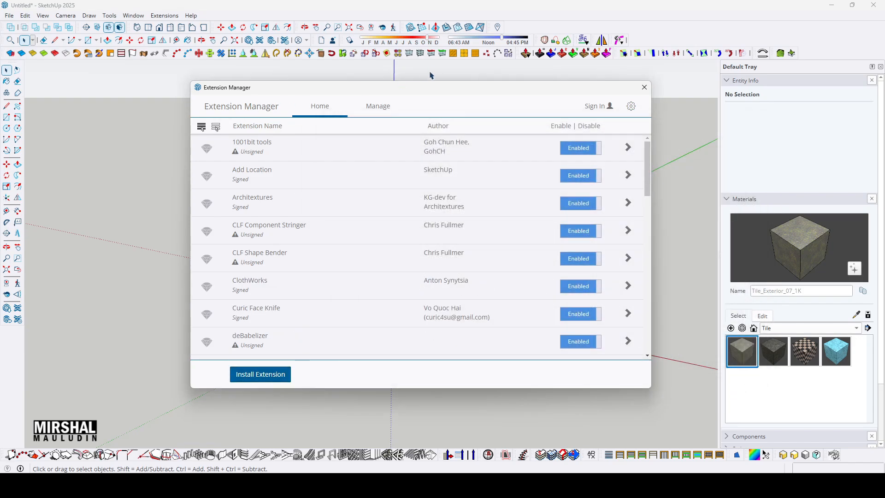
left_click(163, 16)
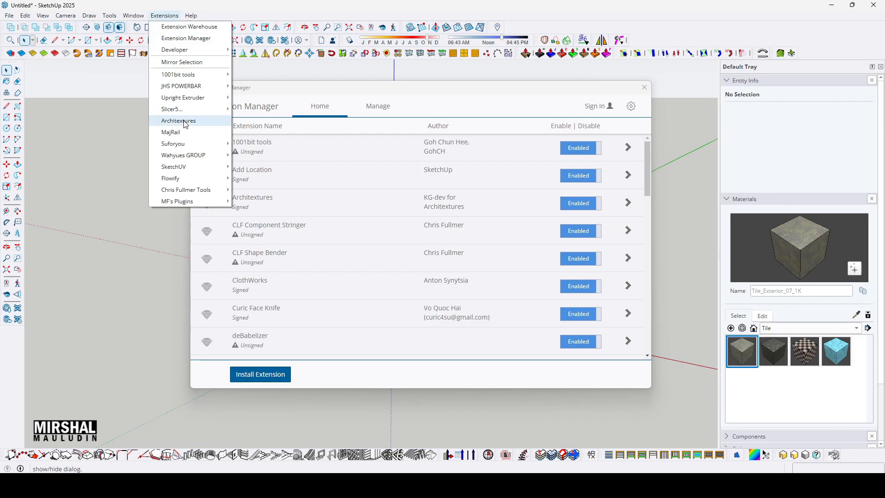
mouse_move(191, 194)
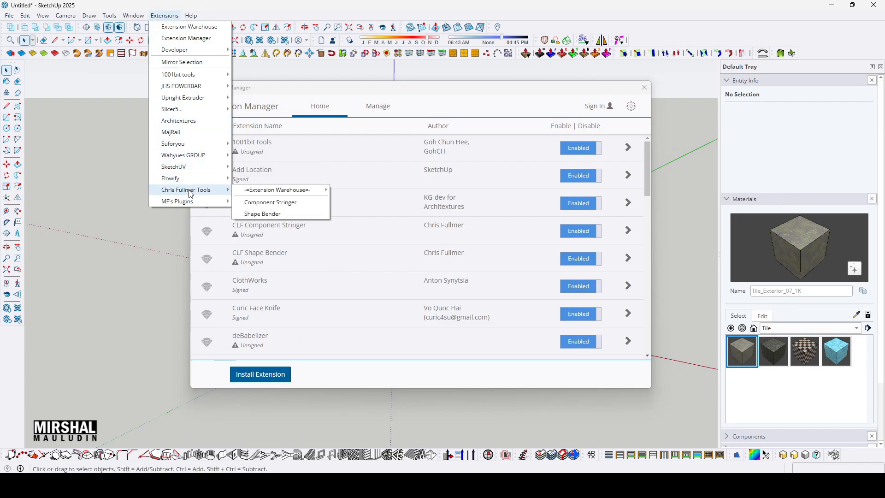
right_click(117, 213)
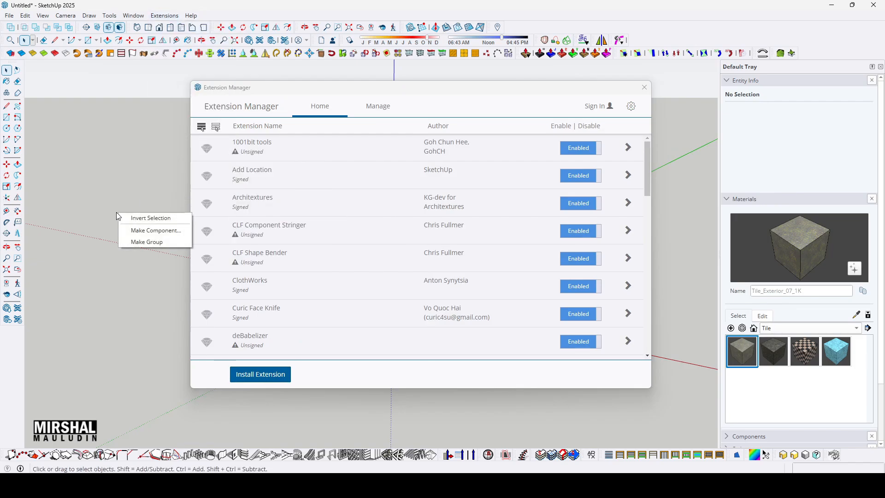
left_click(114, 197)
left_click(164, 15)
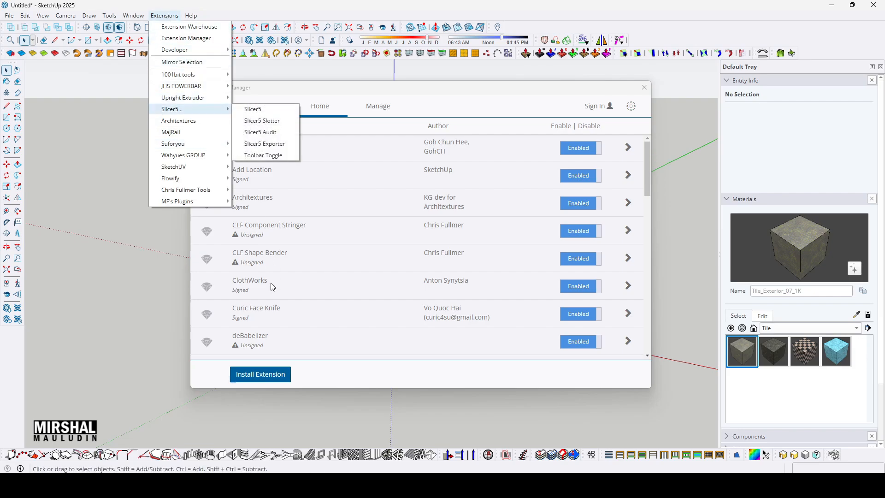
Step: Install the tt_selection_toys_v2.4.0 extension from the download 2022 folder
left_click(280, 376)
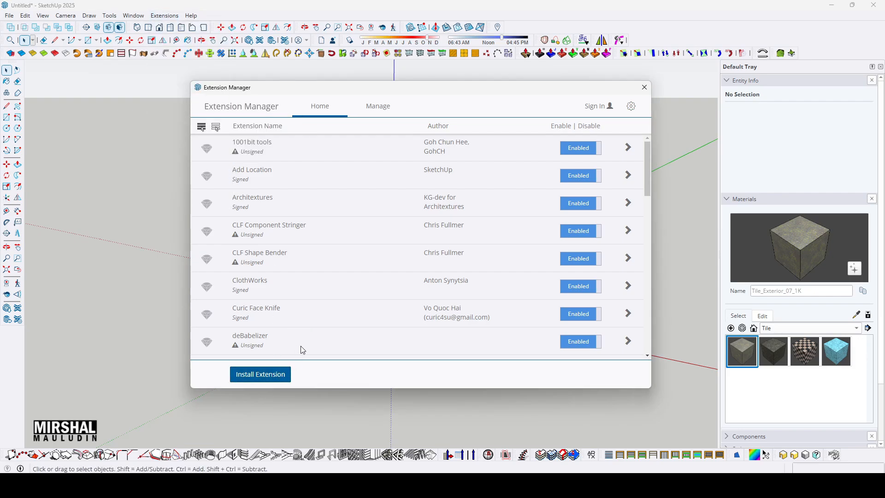
left_click(286, 375)
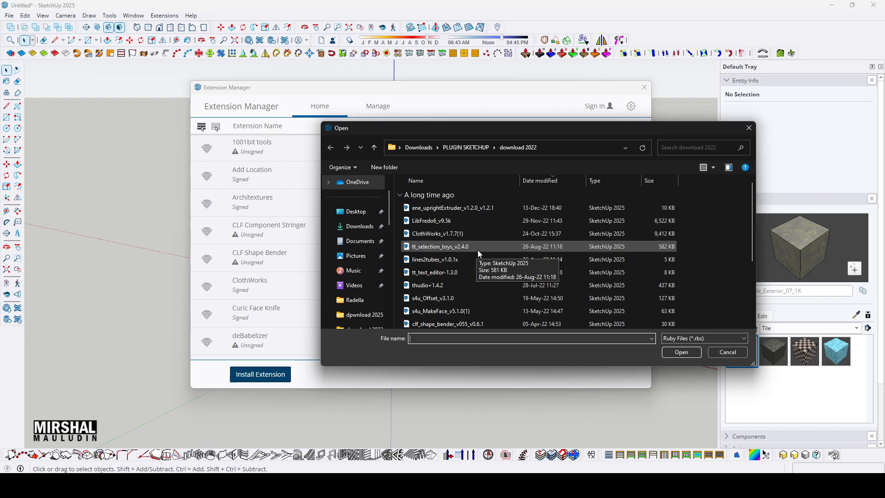
left_click(465, 246)
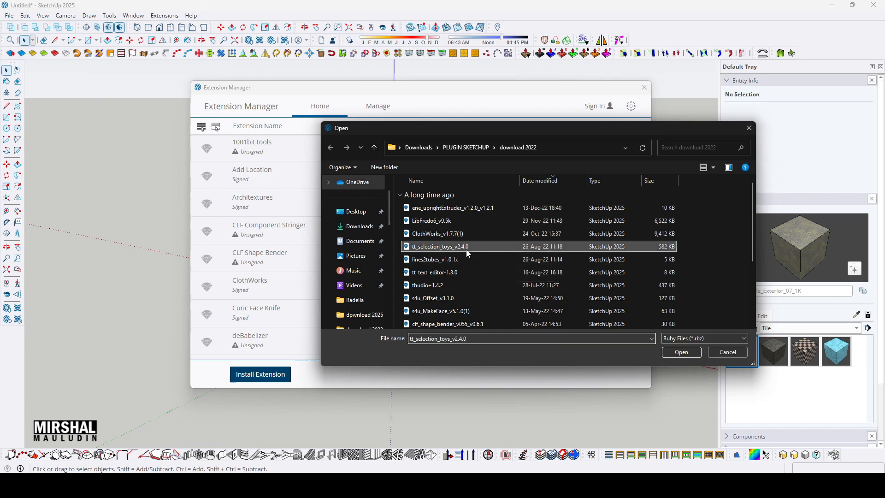
left_click(681, 352)
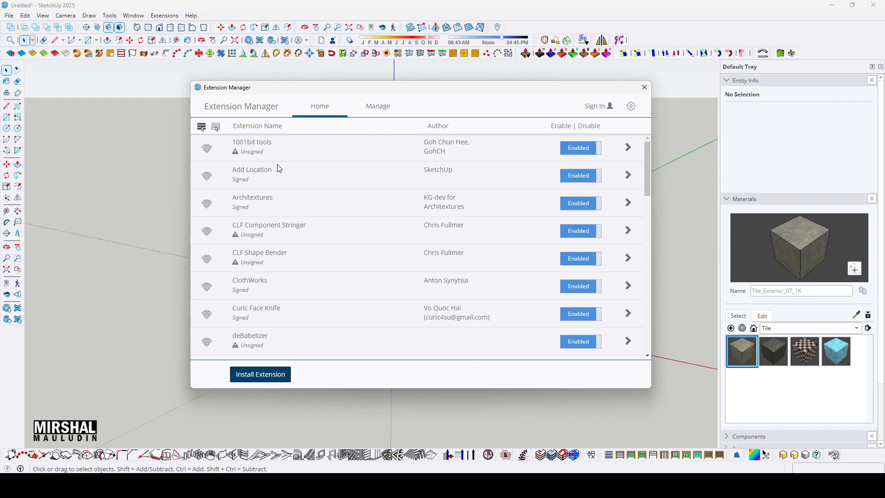
Step: Show the Selection Toys toolbar and dock it at the end of the second upper toolbar row
right_click(692, 43)
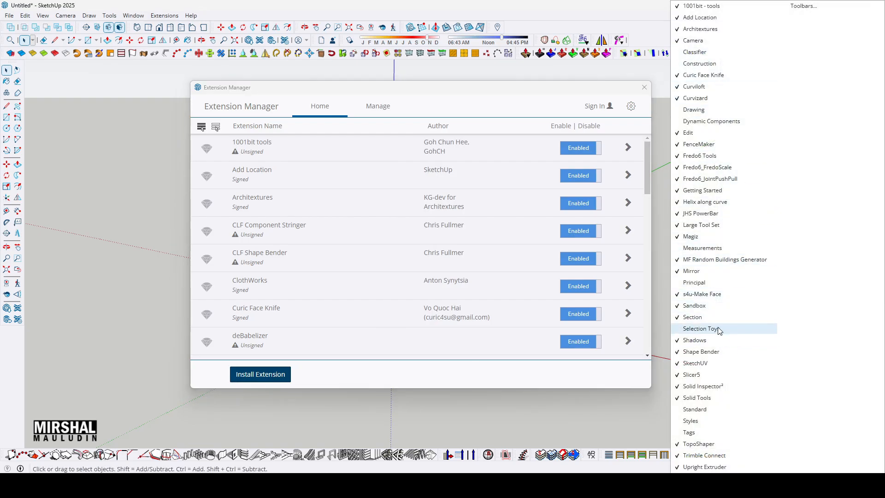
left_click(701, 328)
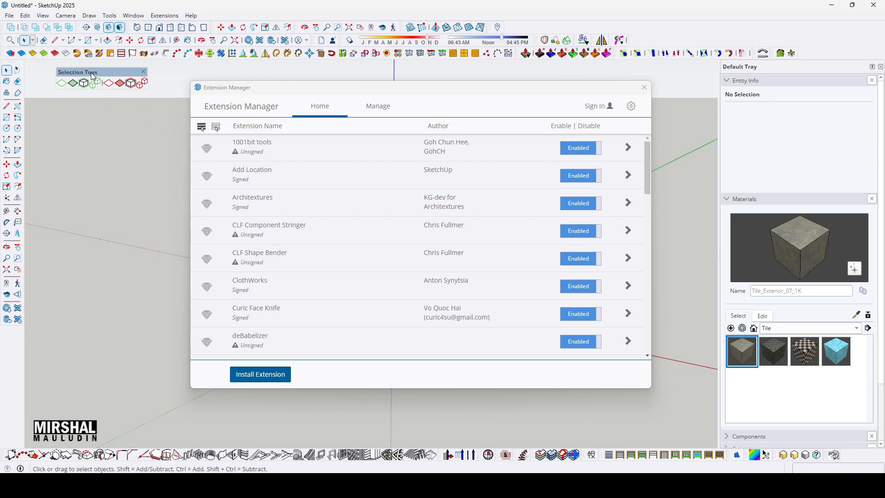
left_click_drag(94, 76, 146, 174)
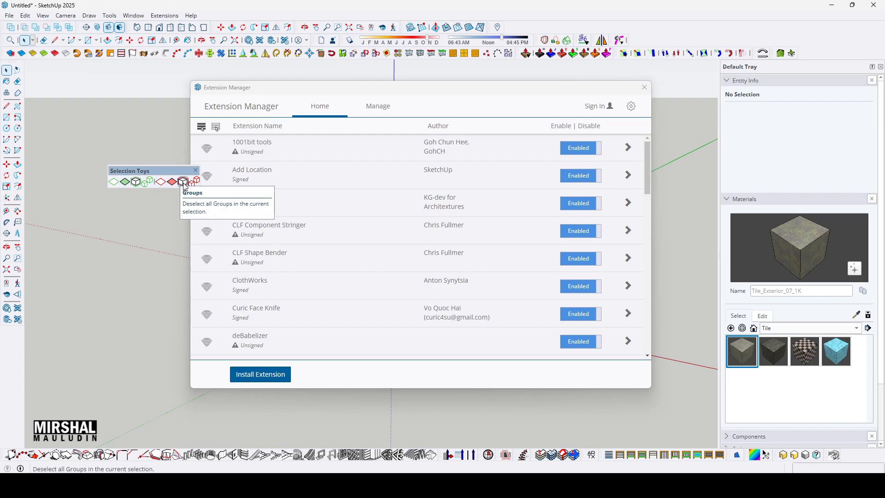
left_click_drag(173, 171, 690, 20)
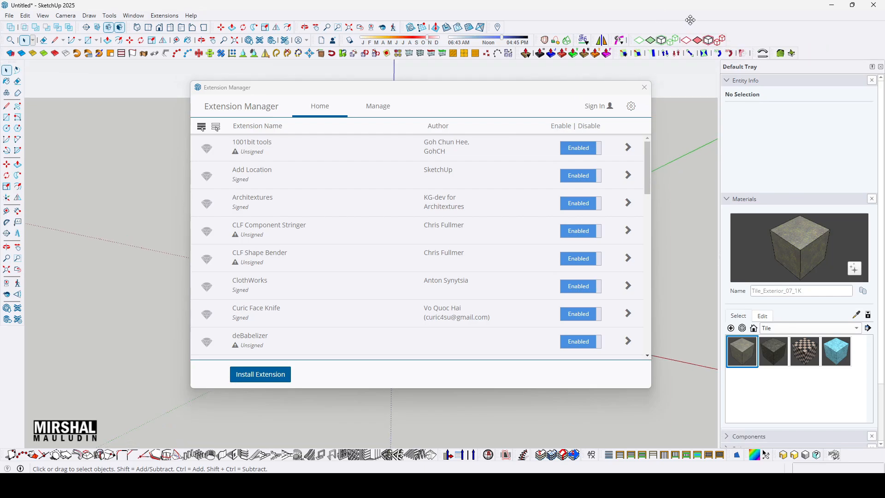
Step: Install s4u_Offset_v3.1.0 from the download 2022 folder and dock its toolbar at the end of the third upper toolbar row
left_click(280, 374)
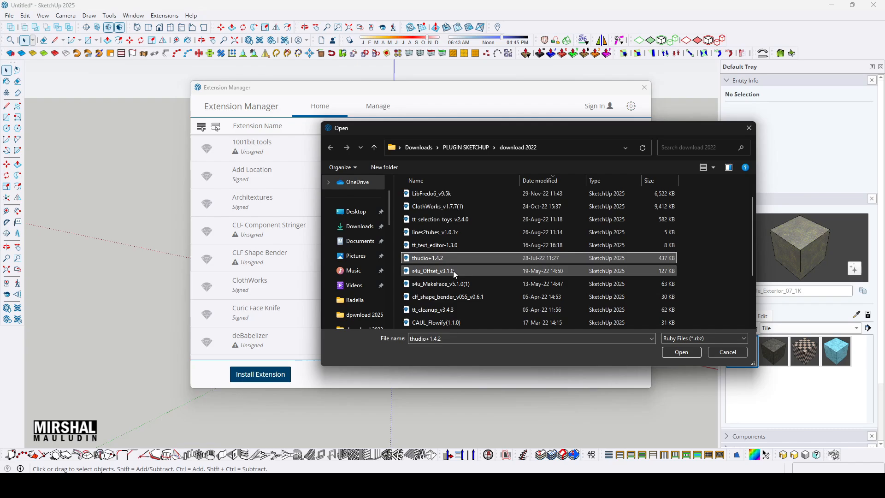
left_click(453, 270)
left_click(681, 353)
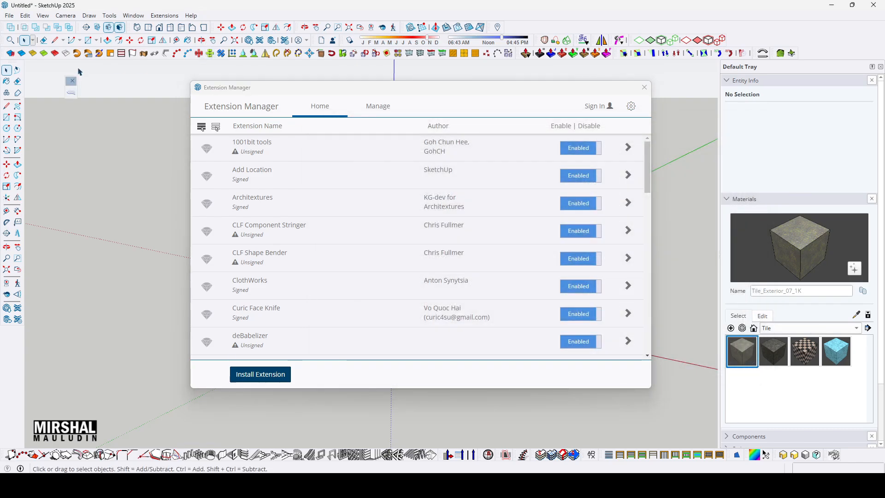
left_click_drag(165, 167, 574, 274)
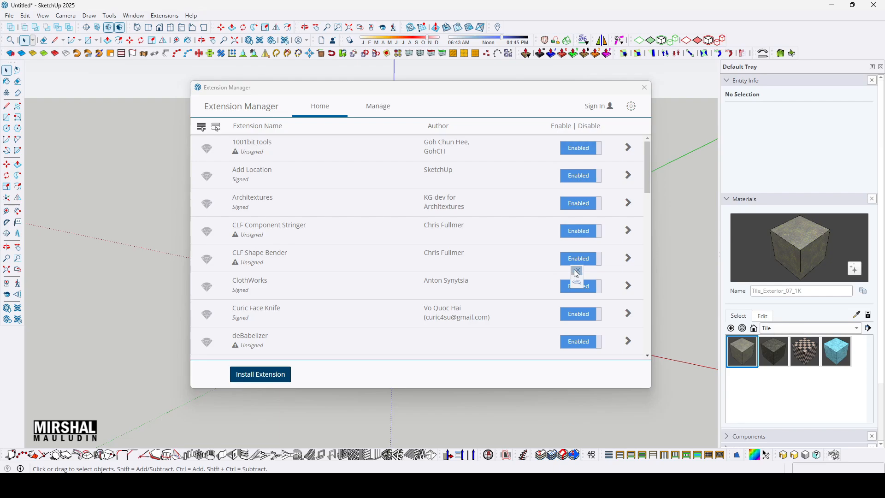
left_click_drag(577, 274, 806, 46)
Step: Install the tt_cleanup_v3.4.3 extension from the download 2022 folder
left_click(285, 374)
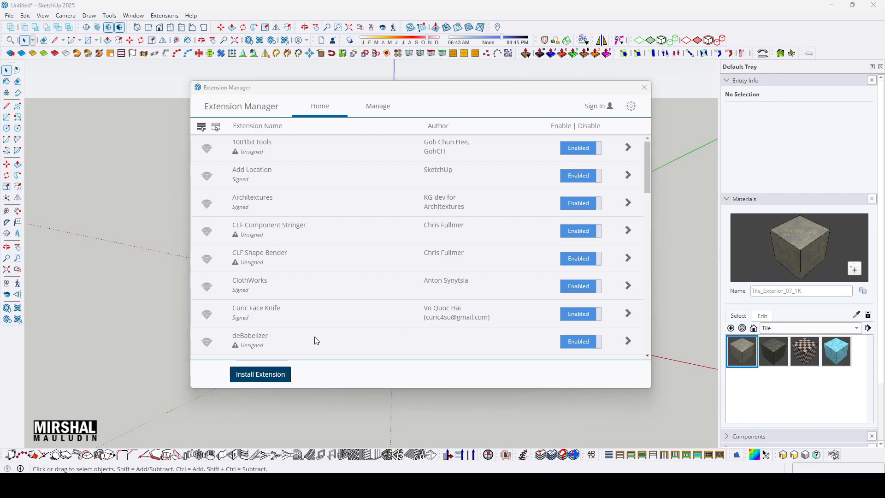
scroll(498, 262, "down", 2)
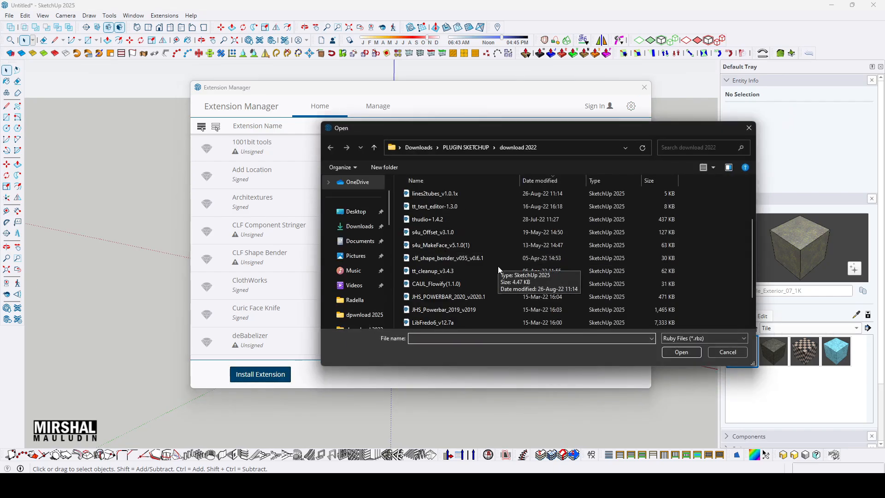
left_click(477, 271)
left_click(687, 351)
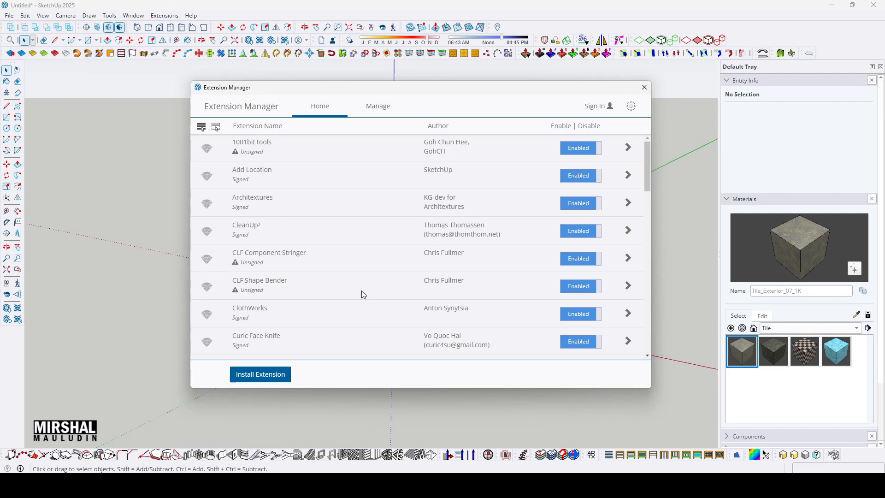
Step: Install the tt_text_editor-1.3.0 extension from the download 2022 folder
left_click(263, 374)
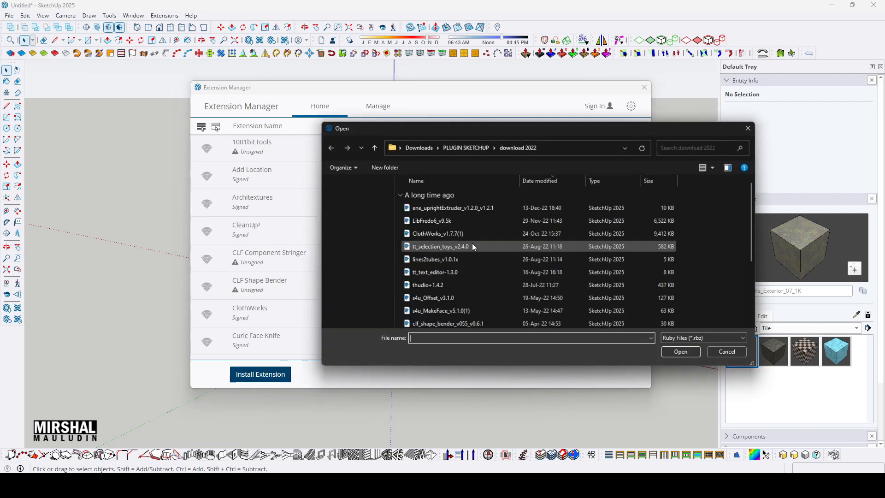
scroll(503, 246, "down", 1)
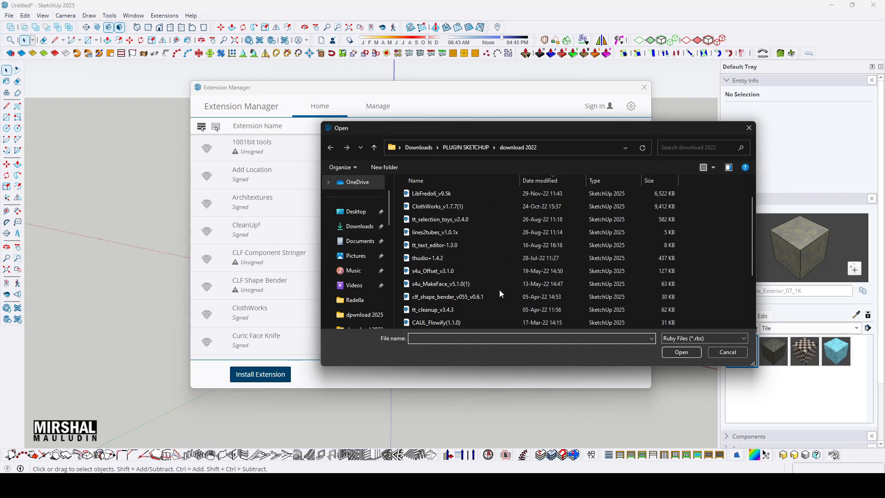
scroll(499, 290, "down", 1)
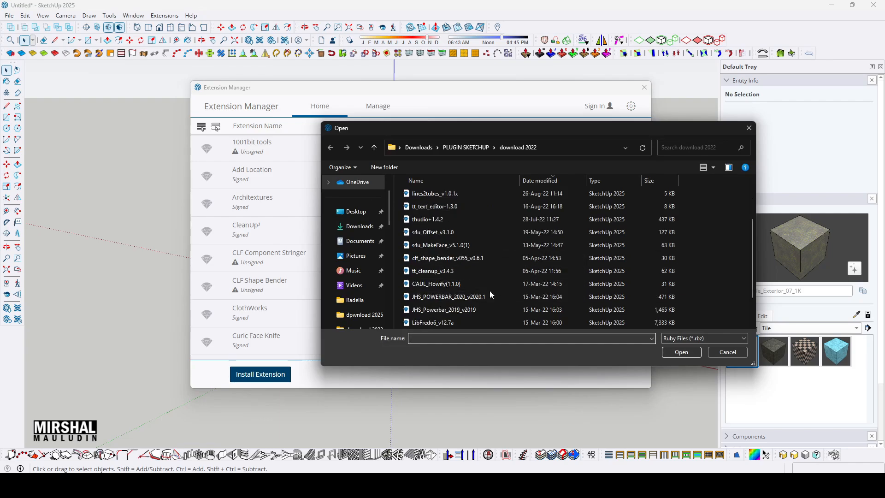
left_click(453, 208)
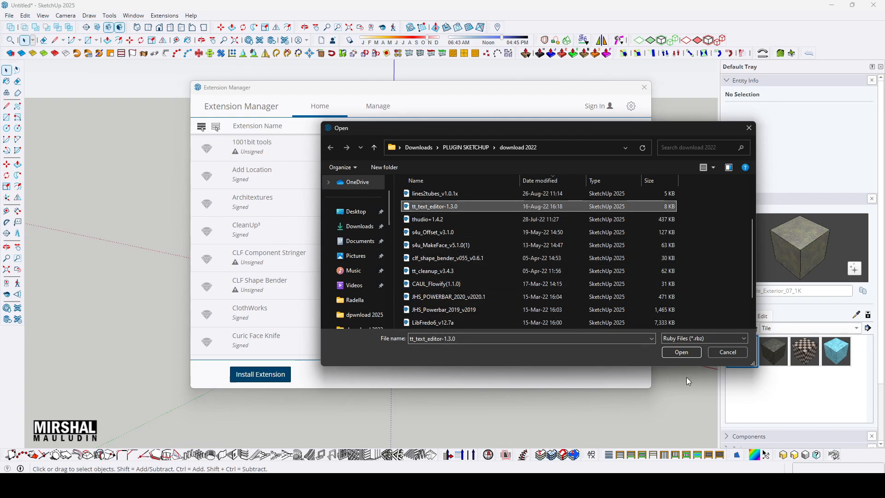
left_click(680, 353)
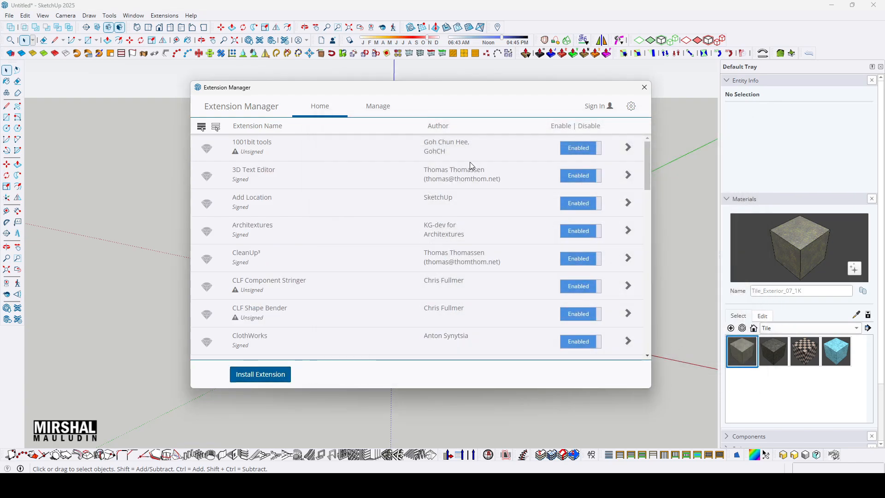
Step: Check the available toolbars and the drawing, tool and extension commands for the newly installed 3D Text Editor and CleanUp³
right_click(753, 29)
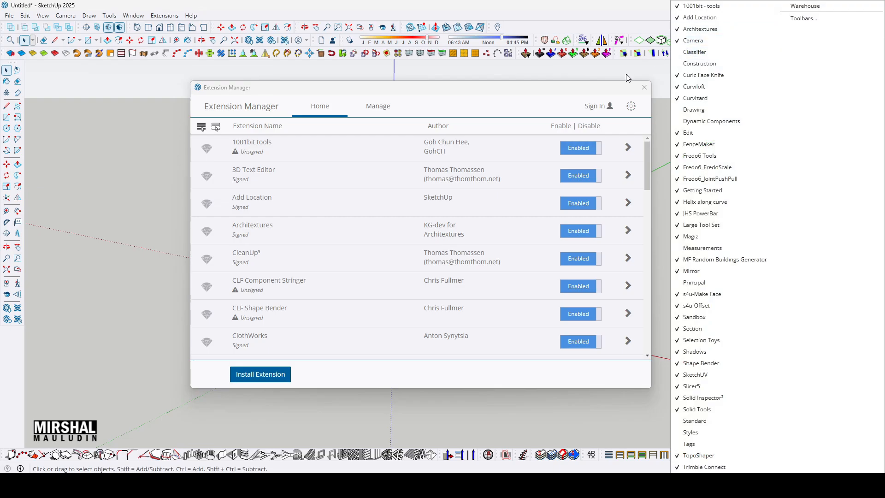
left_click(111, 17)
left_click(94, 20)
mouse_move(106, 21)
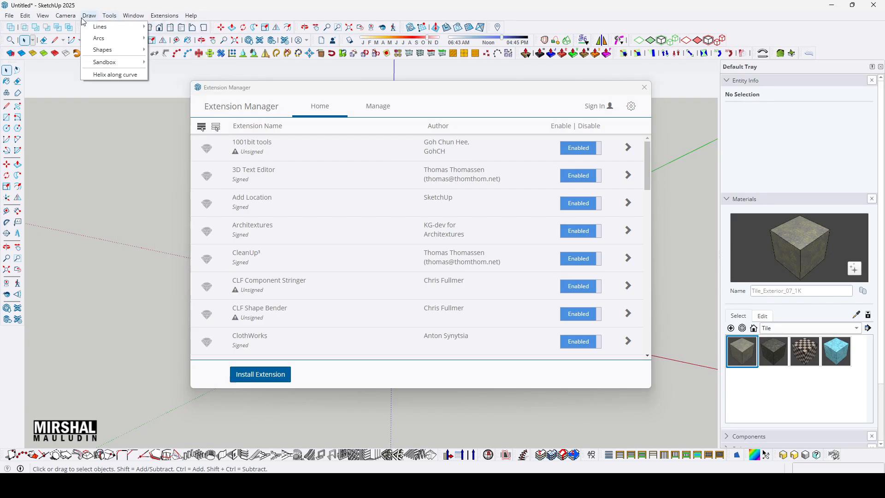
mouse_move(143, 20)
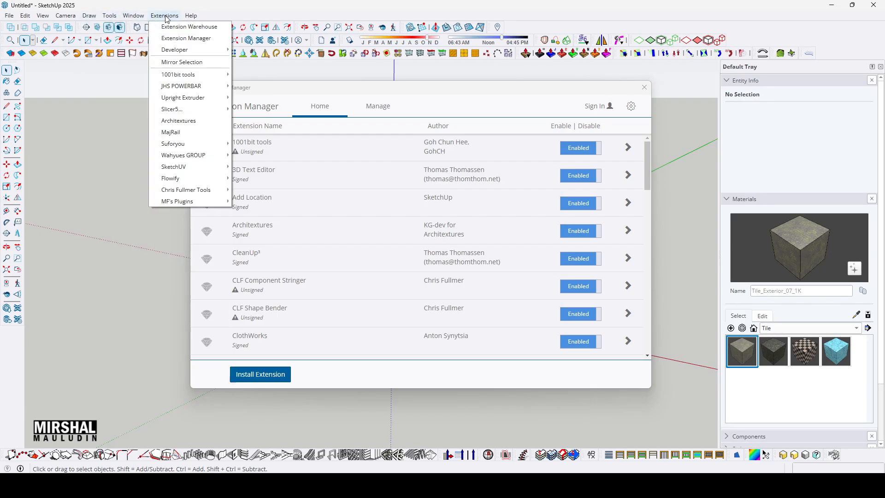
right_click(764, 26)
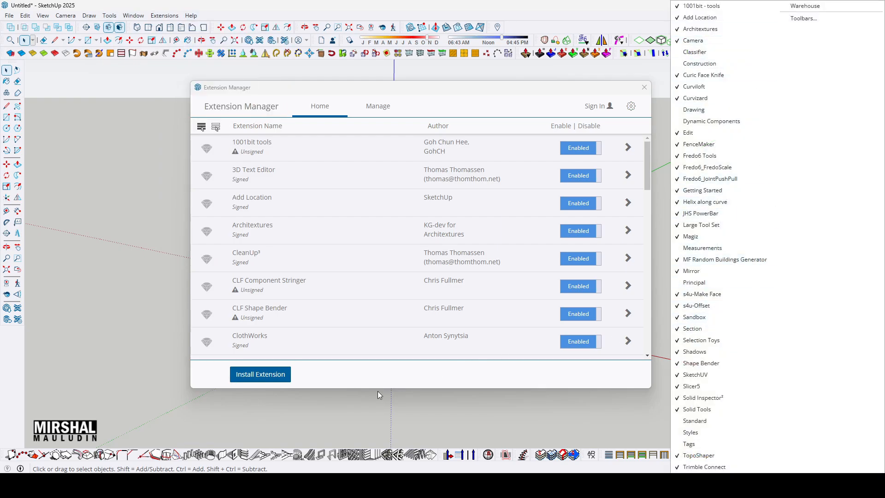
left_click(272, 380)
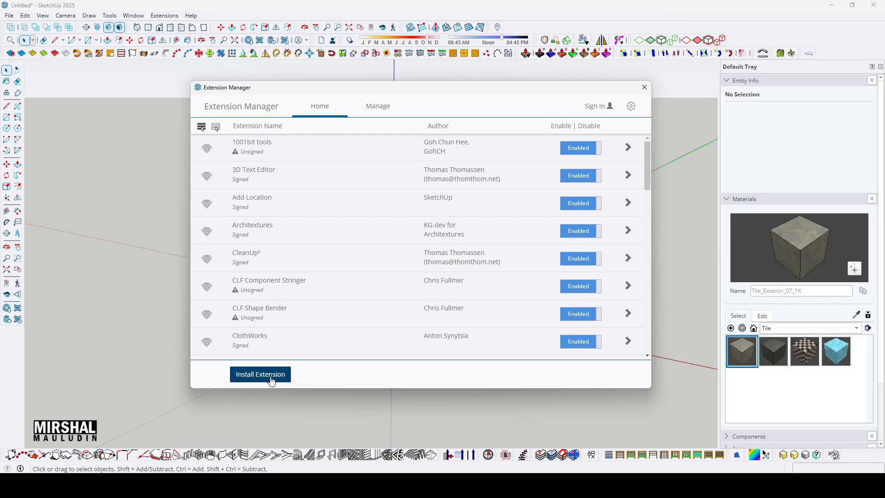
Step: Install the ExtrudeTools_v5.0 extension from the download 2022 folder
left_click(272, 381)
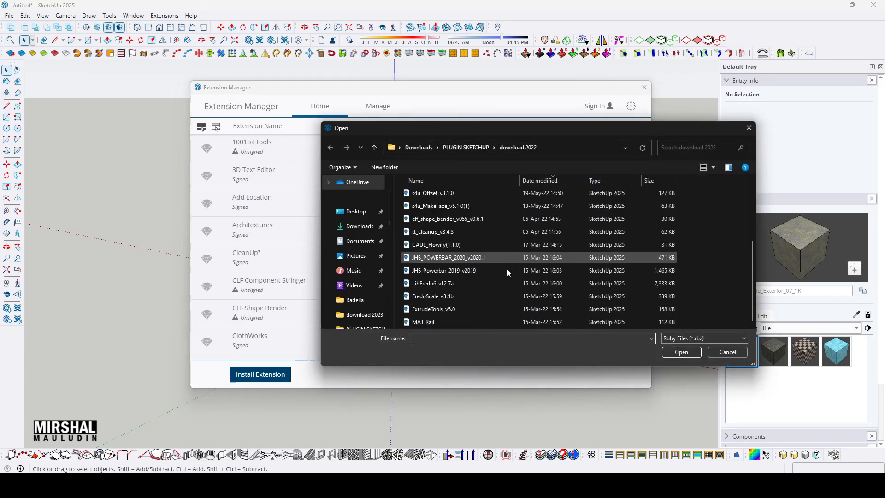
left_click(450, 309)
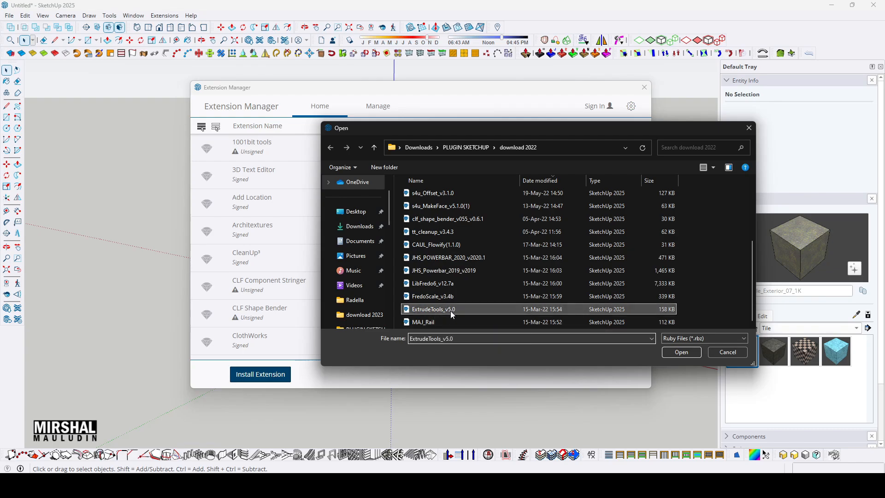
left_click(681, 352)
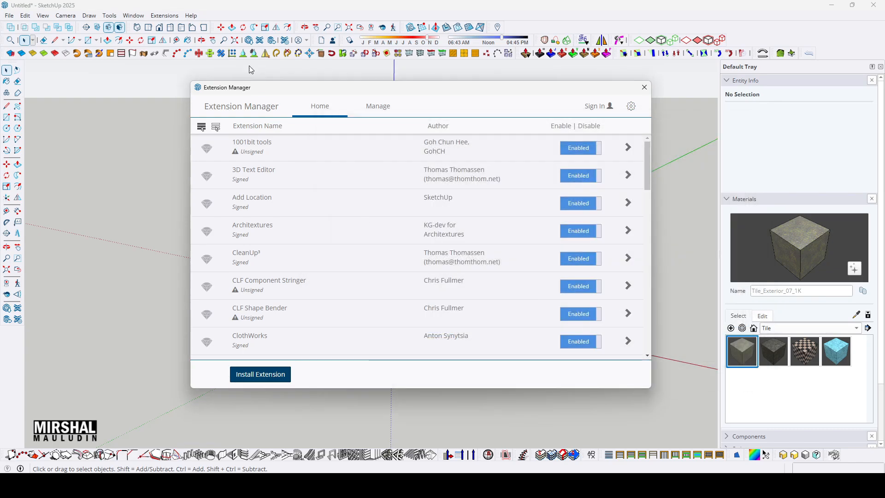
Step: Show the Extrusion Tools toolbar and dock it after Selection Toys in the second upper toolbar row
right_click(753, 34)
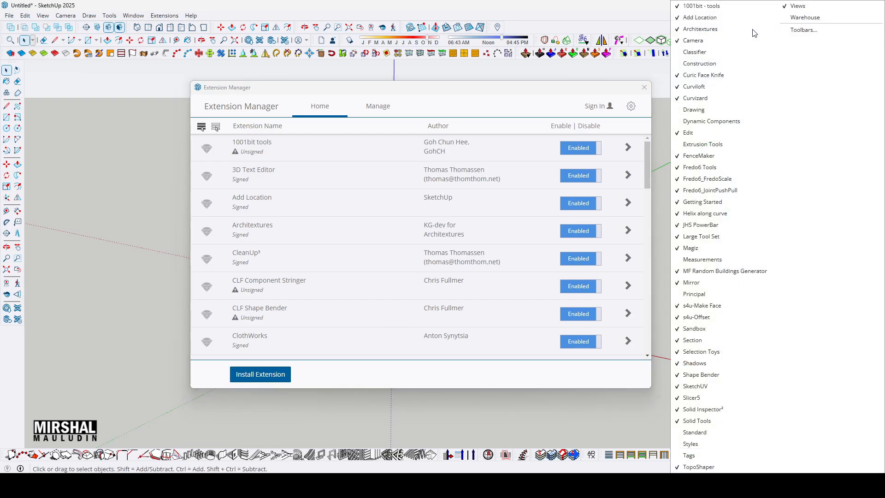
left_click(715, 144)
left_click_drag(134, 94, 785, 28)
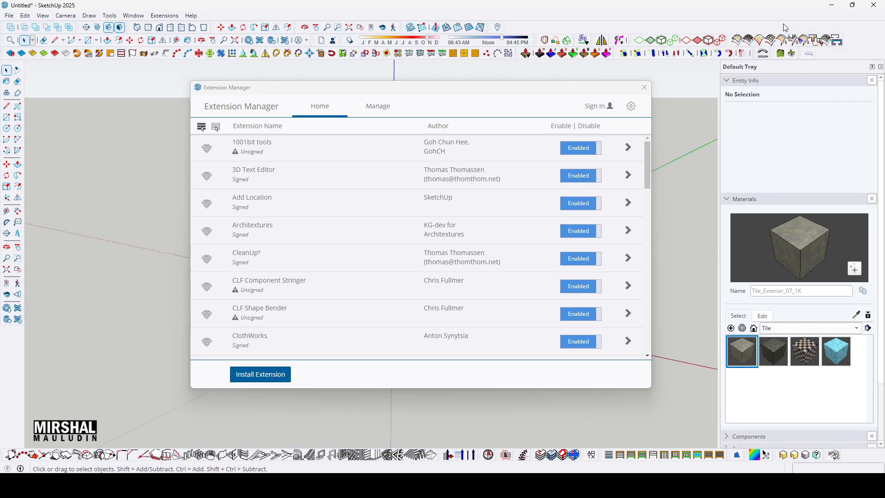
left_click_drag(729, 40, 108, 277)
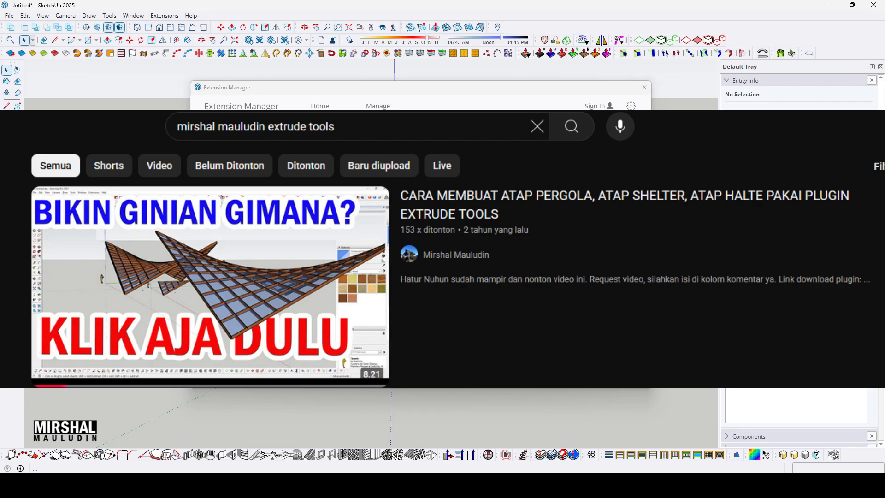
left_click_drag(109, 277, 756, 29)
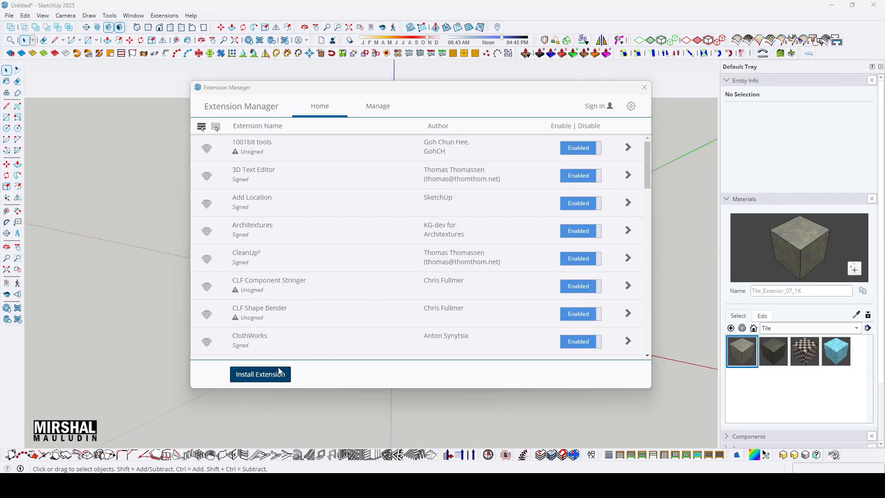
Step: Install the smustard_Weld extension from the download 2021 folder and check the extension commands for Weld
left_click(280, 373)
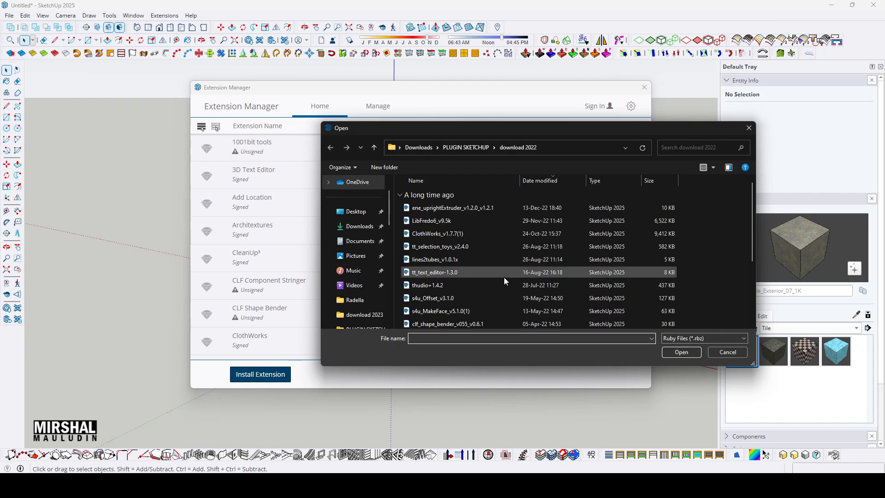
scroll(504, 277, "down", 3)
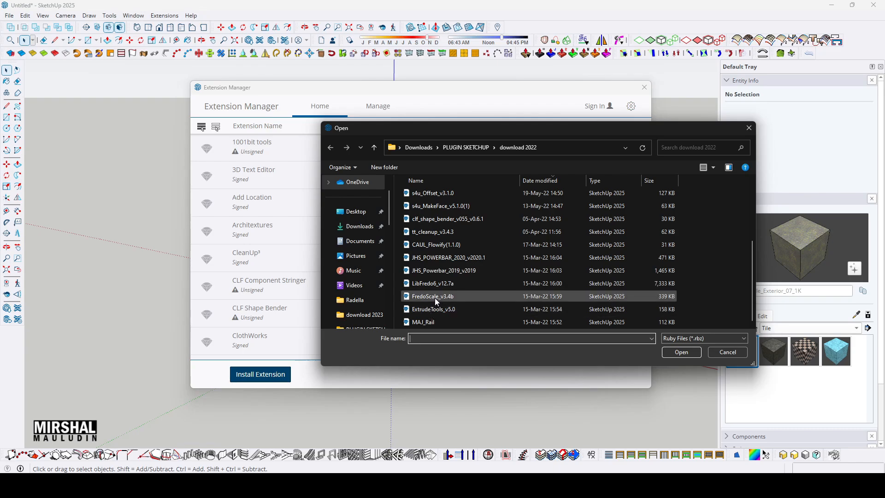
left_click(473, 149)
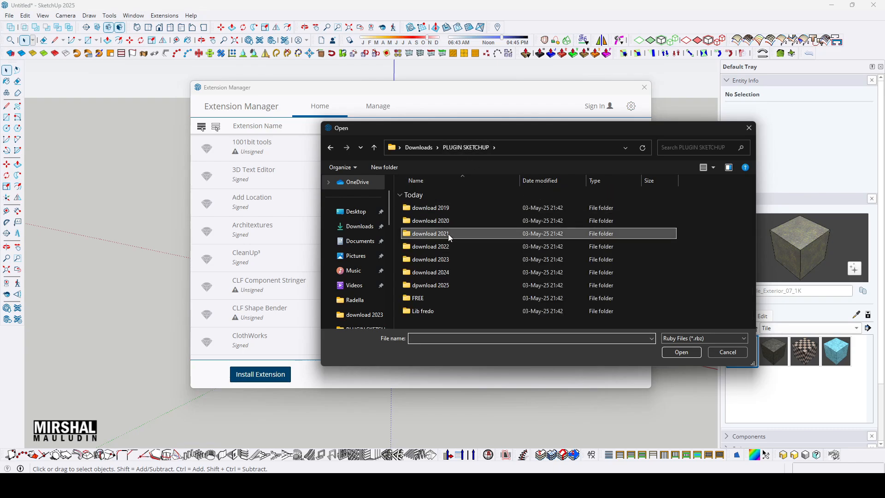
double_click(448, 234)
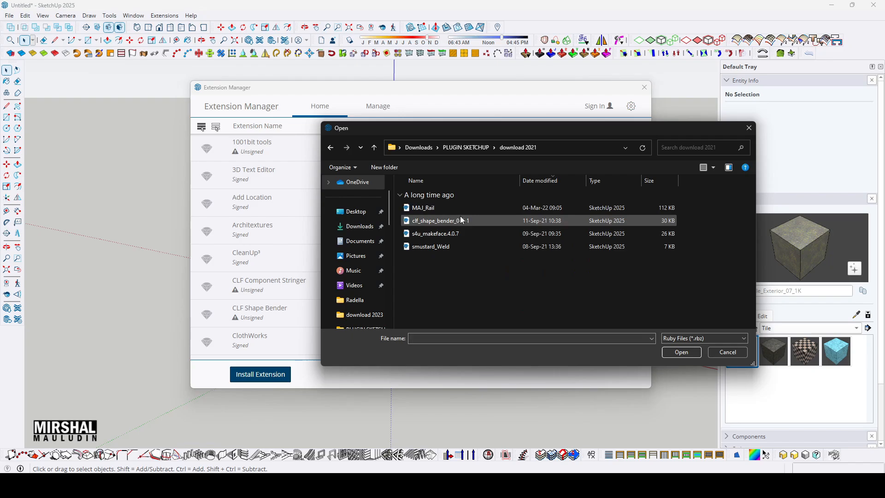
left_click(461, 246)
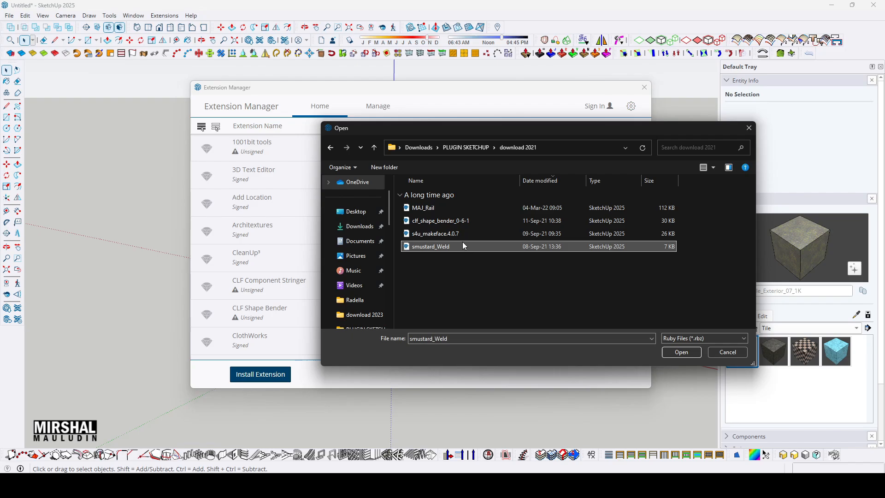
left_click(682, 353)
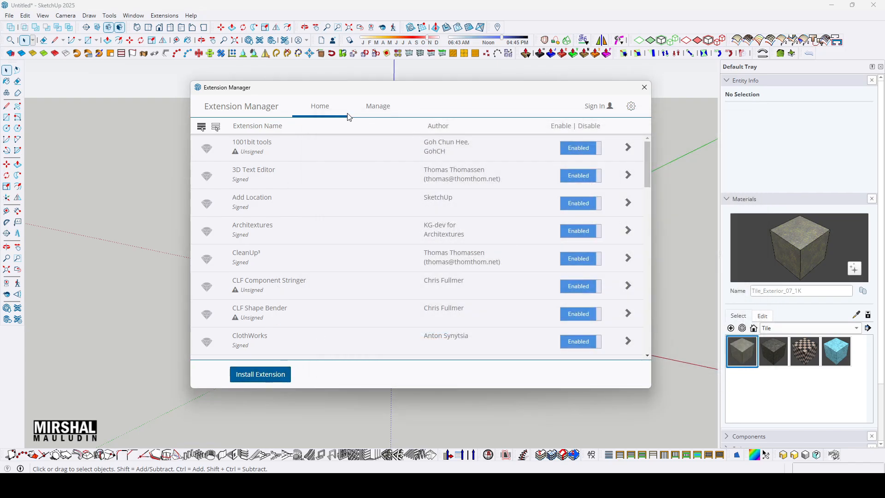
left_click(164, 16)
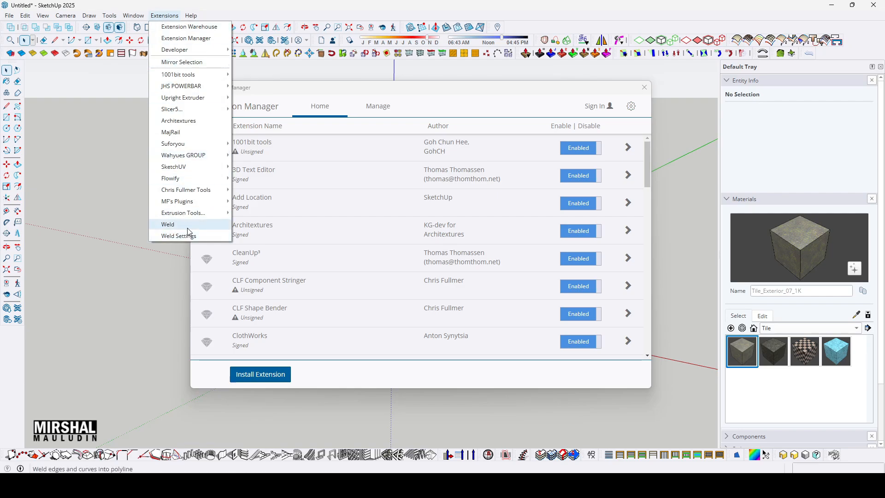
left_click(272, 379)
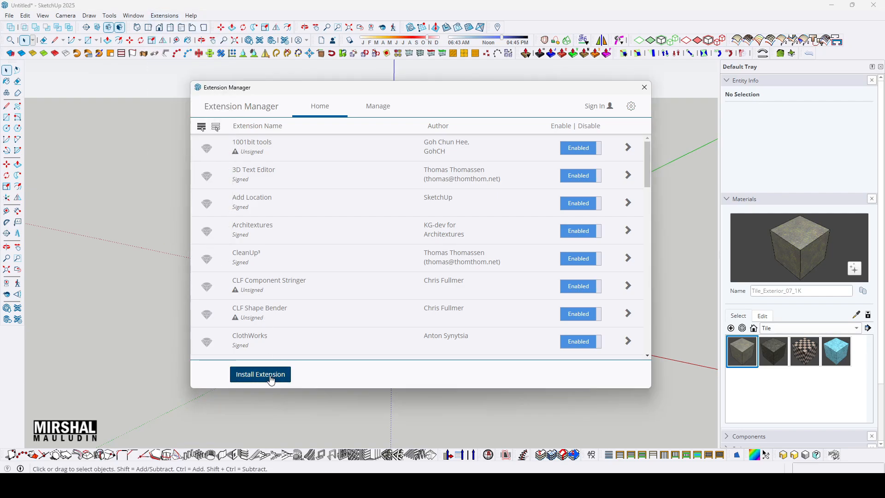
Step: Install JL_SoapSkinBubble_v1.0.29 from the download 2020 folder and dock the Soap Bubble toolbar at the end of the first upper toolbar row
left_click(272, 379)
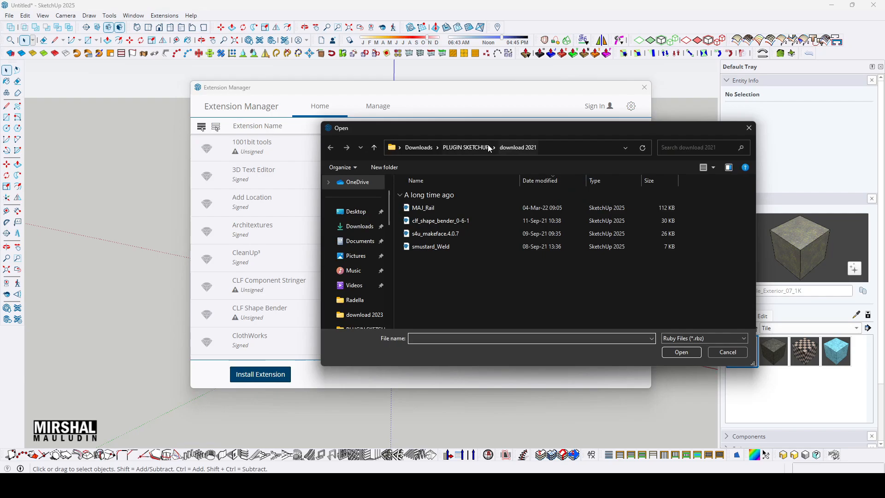
left_click(472, 148)
double_click(474, 218)
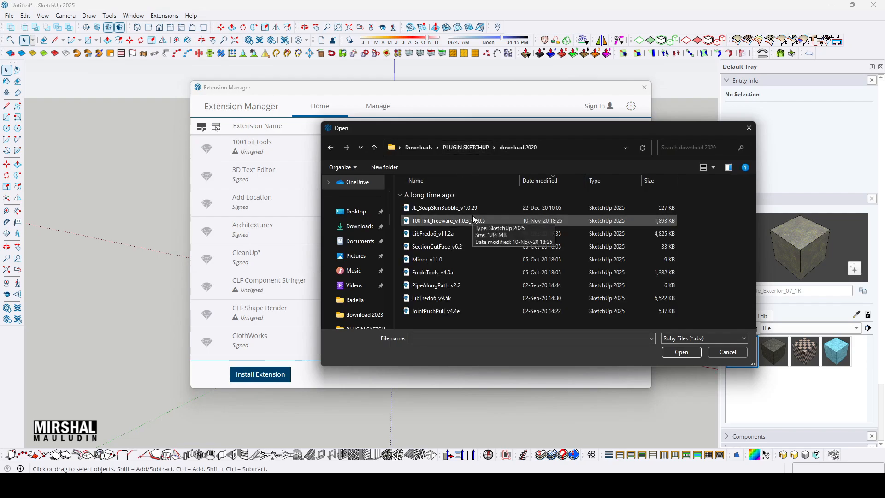
double_click(438, 208)
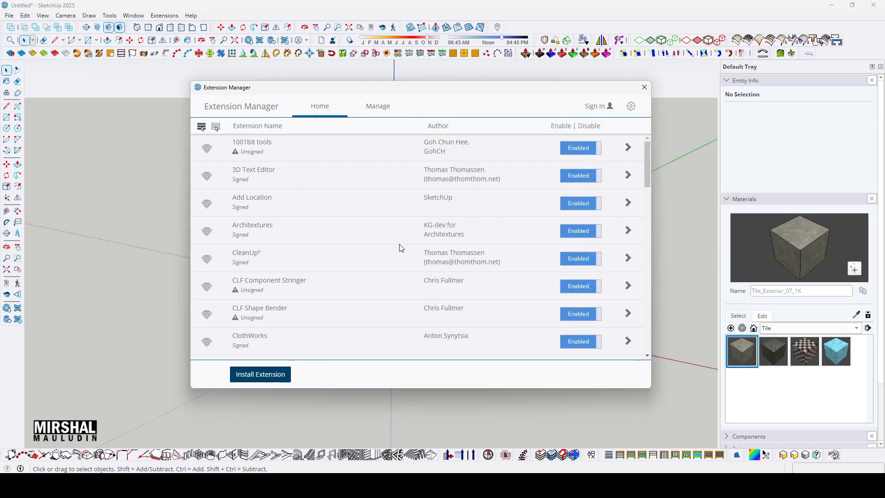
left_click_drag(115, 107, 411, 305)
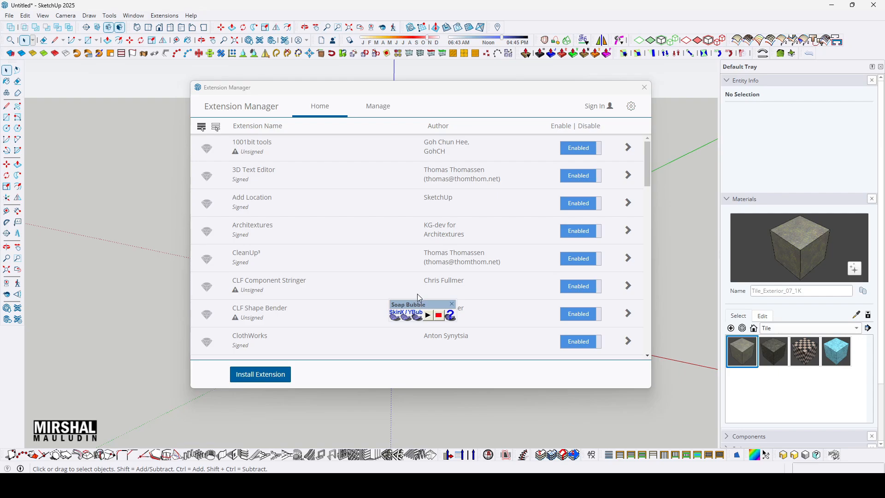
left_click_drag(430, 315, 524, 26)
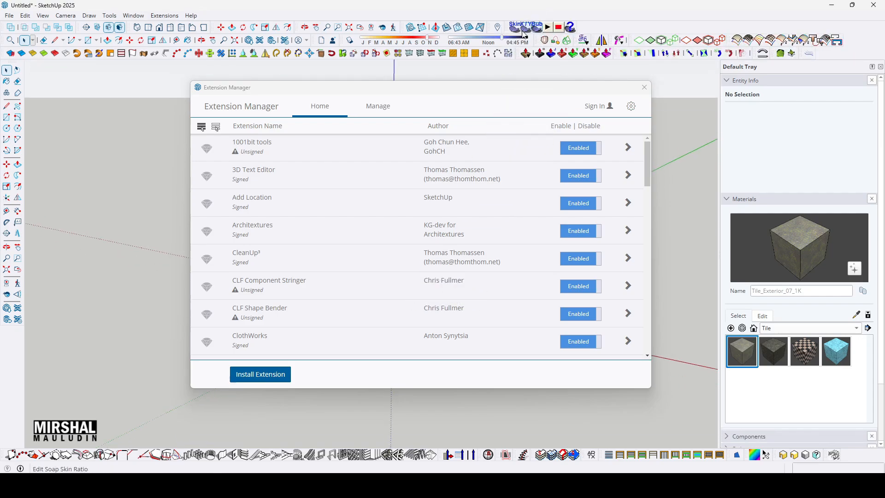
Step: Install the SectionCutFace_v6.2 extension from the download 2020 folder
left_click(262, 369)
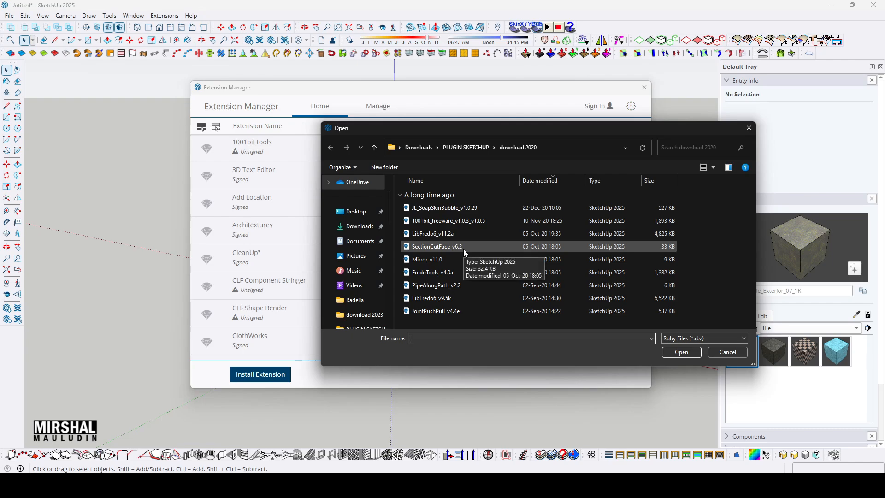
left_click(463, 251)
left_click(681, 353)
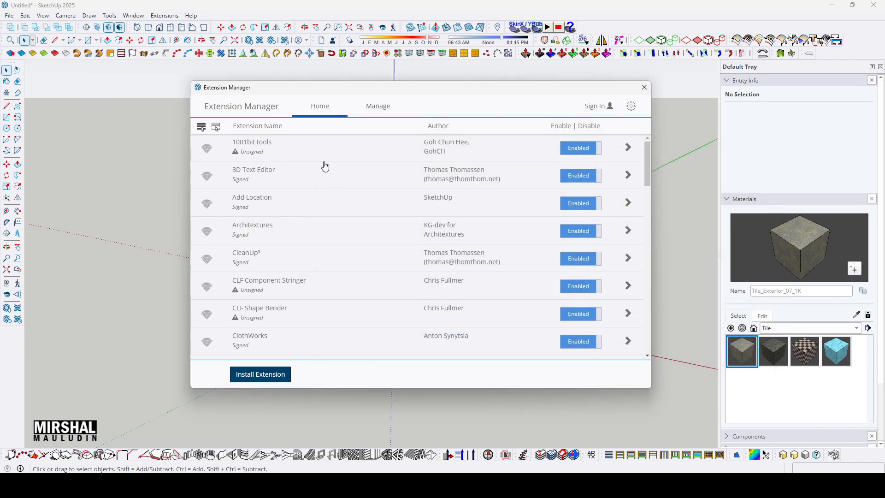
Step: Look through the download 2019 and Lib fredo folders, install curic_face_knife_v1.0.2 from the FREE folder, and close the Extension Manager
left_click(278, 377)
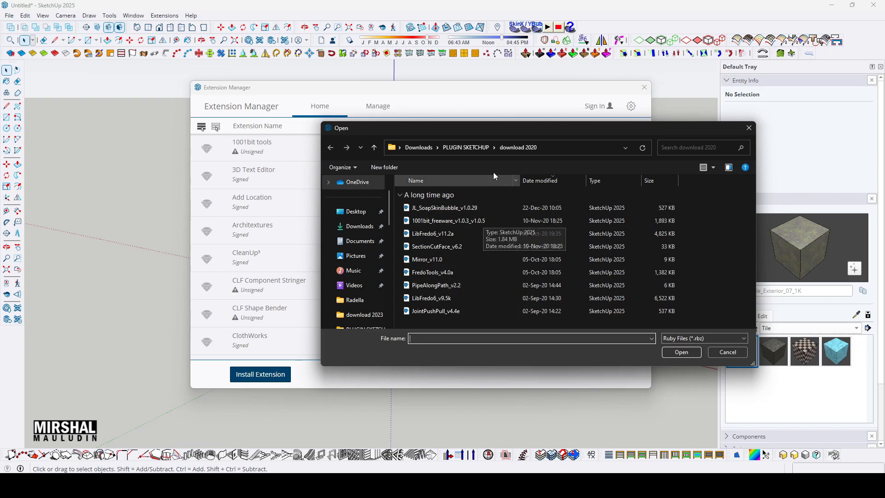
left_click(468, 147)
double_click(449, 208)
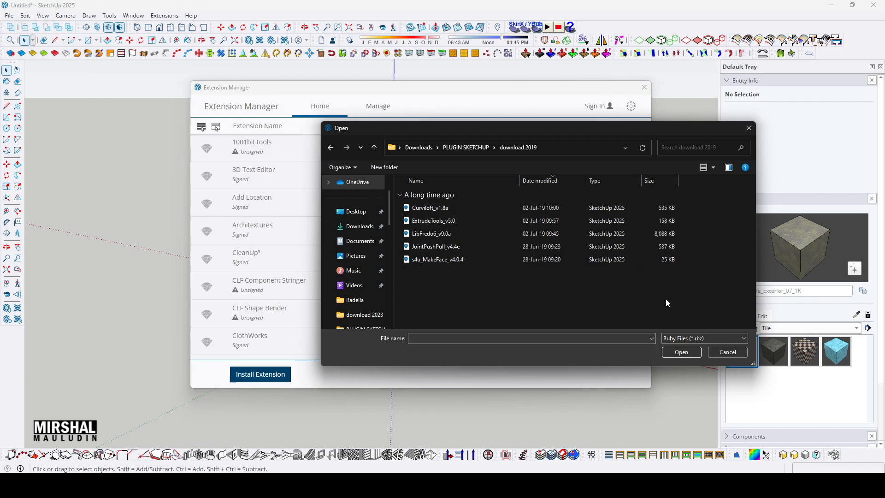
left_click(468, 147)
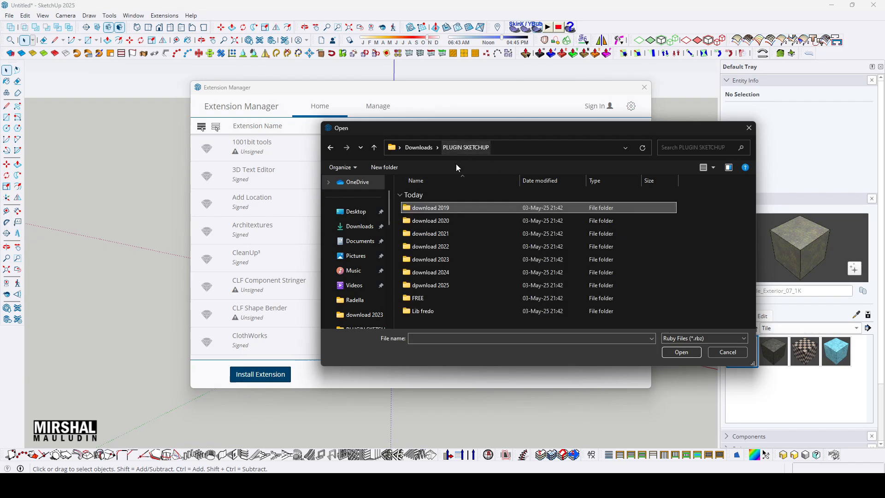
double_click(474, 310)
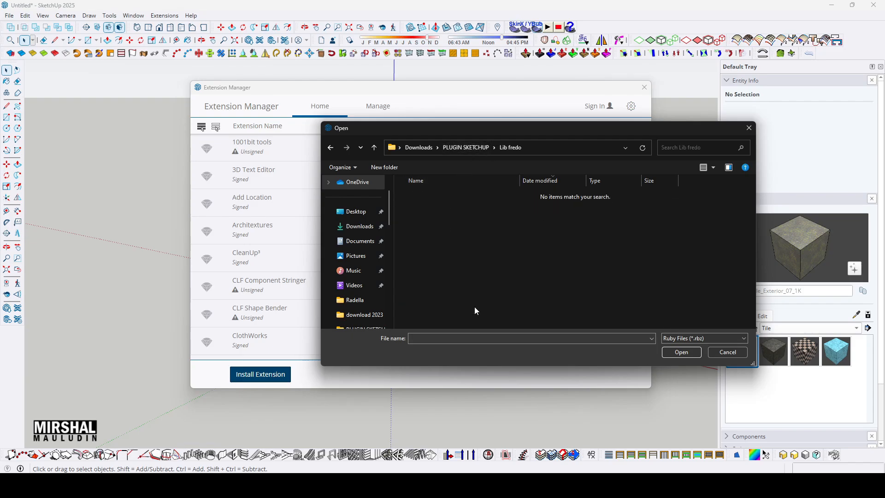
left_click(465, 147)
double_click(439, 298)
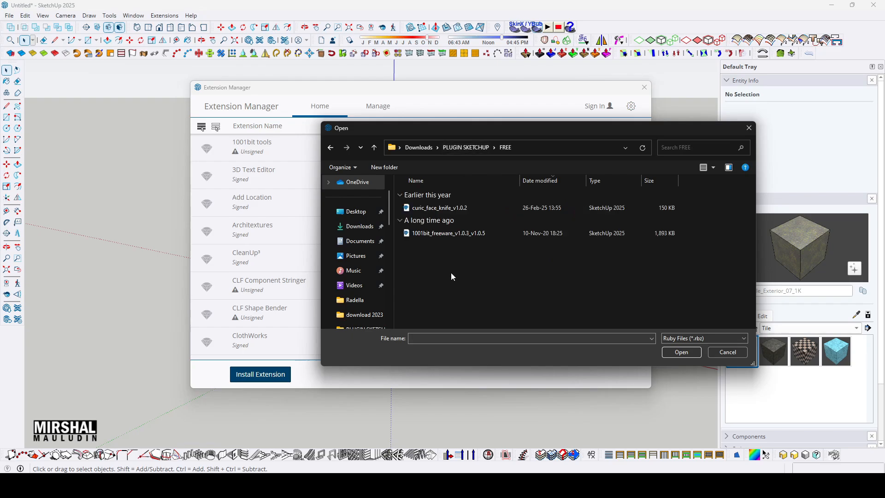
left_click(459, 208)
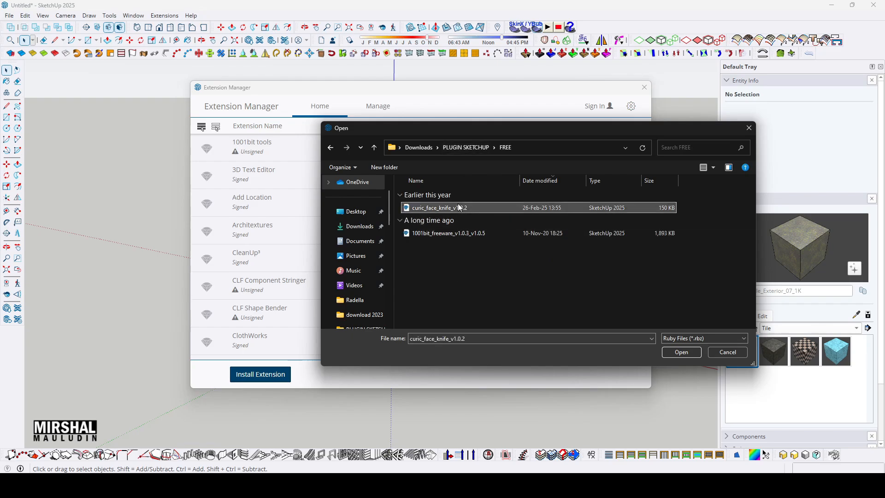
left_click(682, 352)
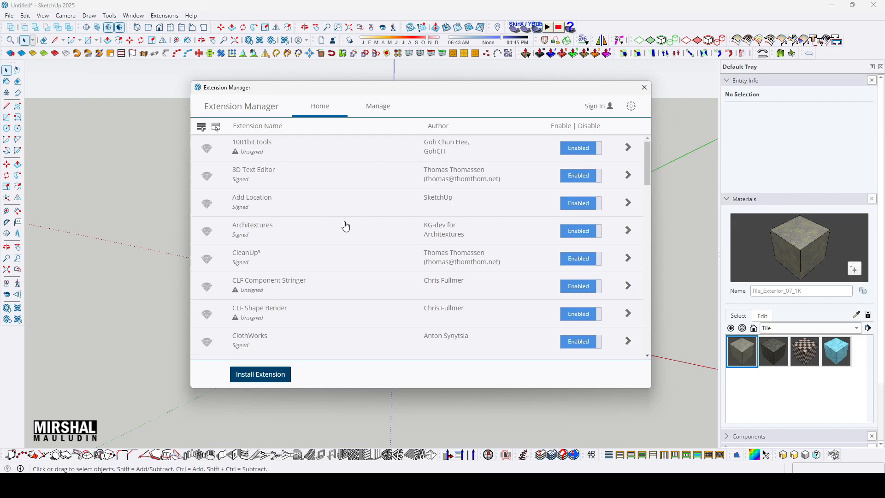
left_click(644, 87)
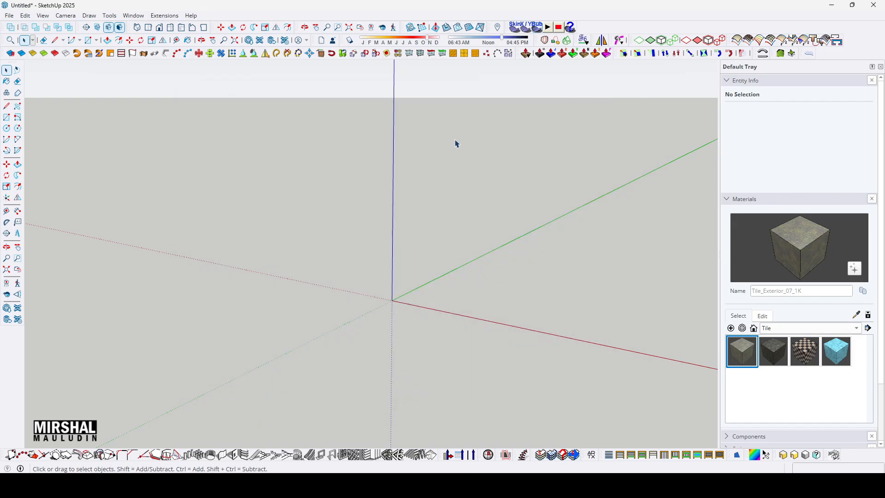